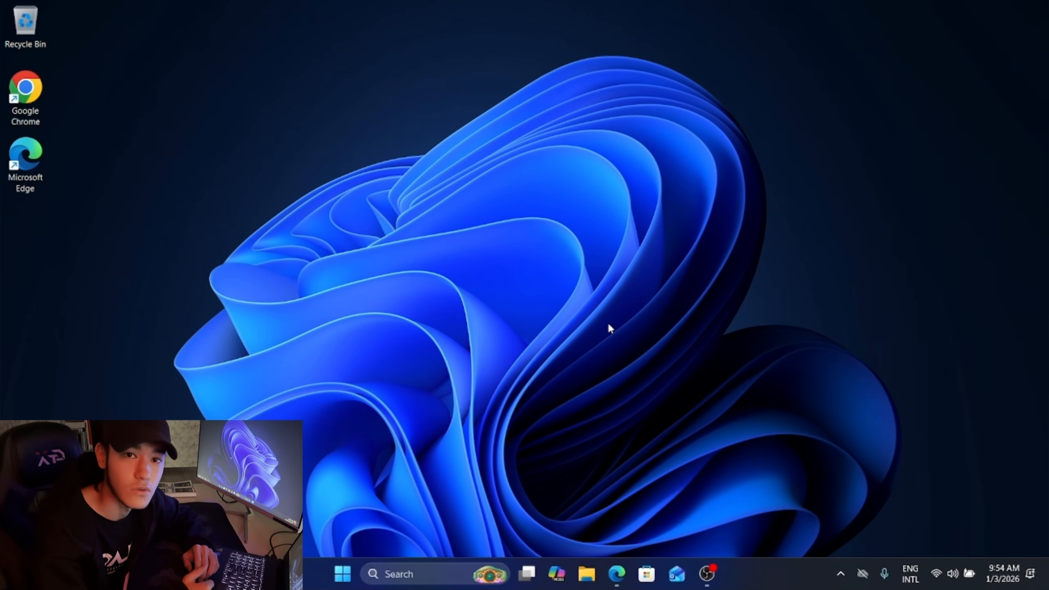
Switch to Microsoft Edge, where the VirtualBox search results are open
click(616, 573)
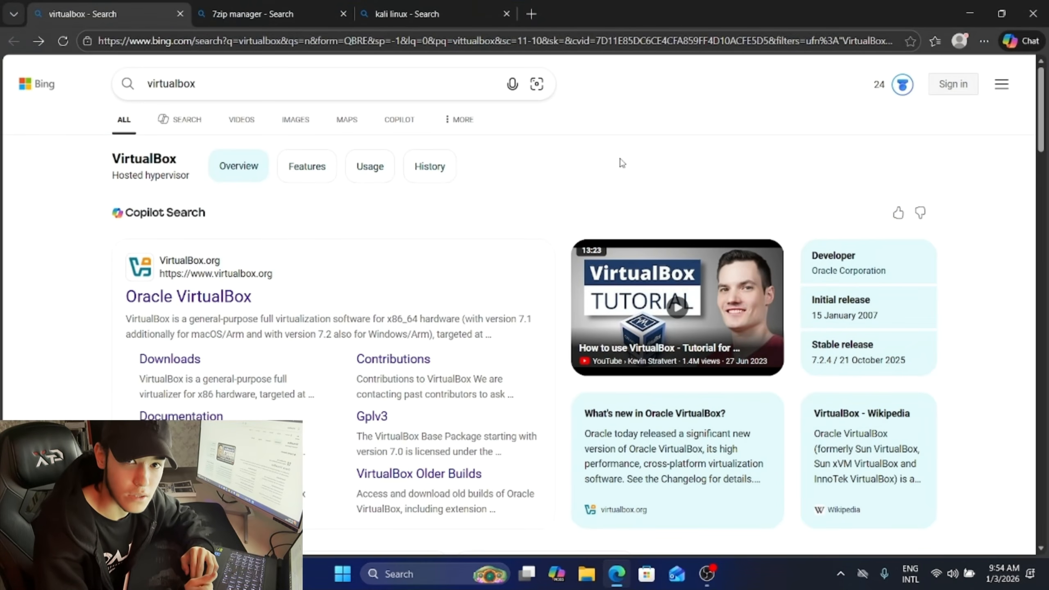
click(343, 574)
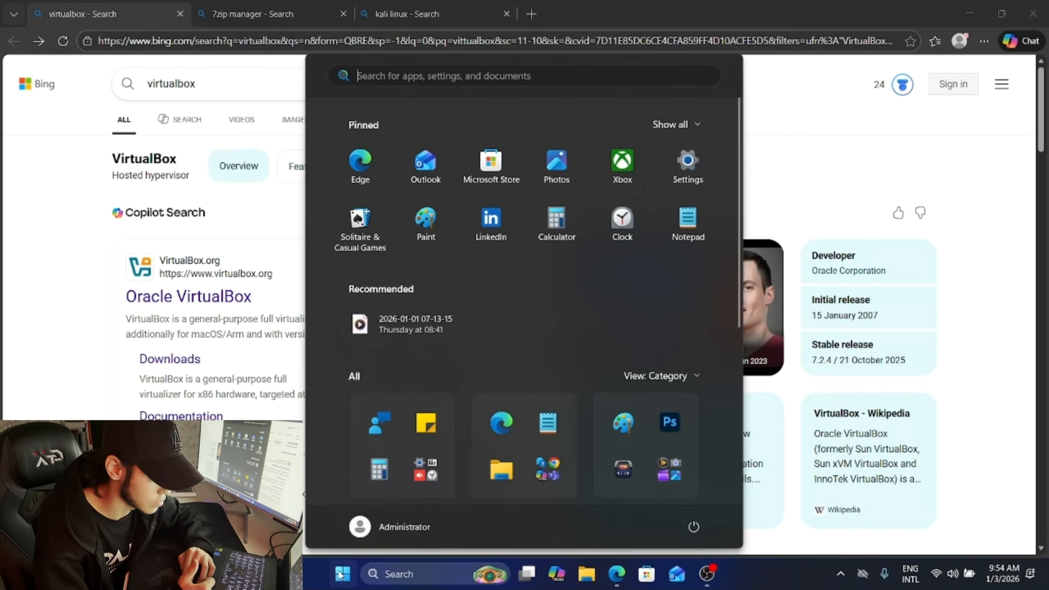
click(291, 370)
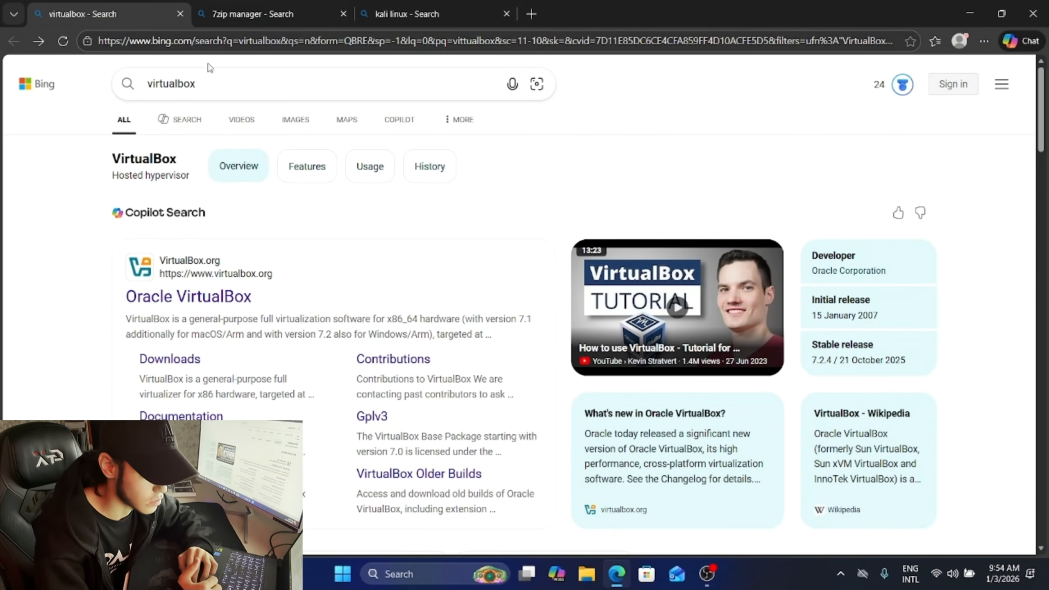
drag(207, 82, 116, 89)
click(218, 85)
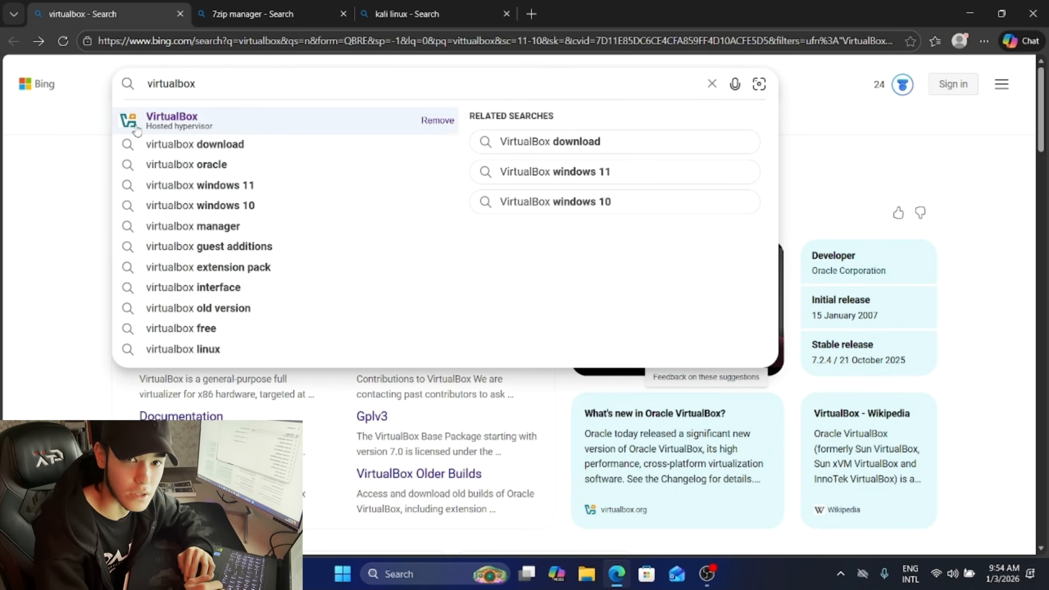
click(88, 214)
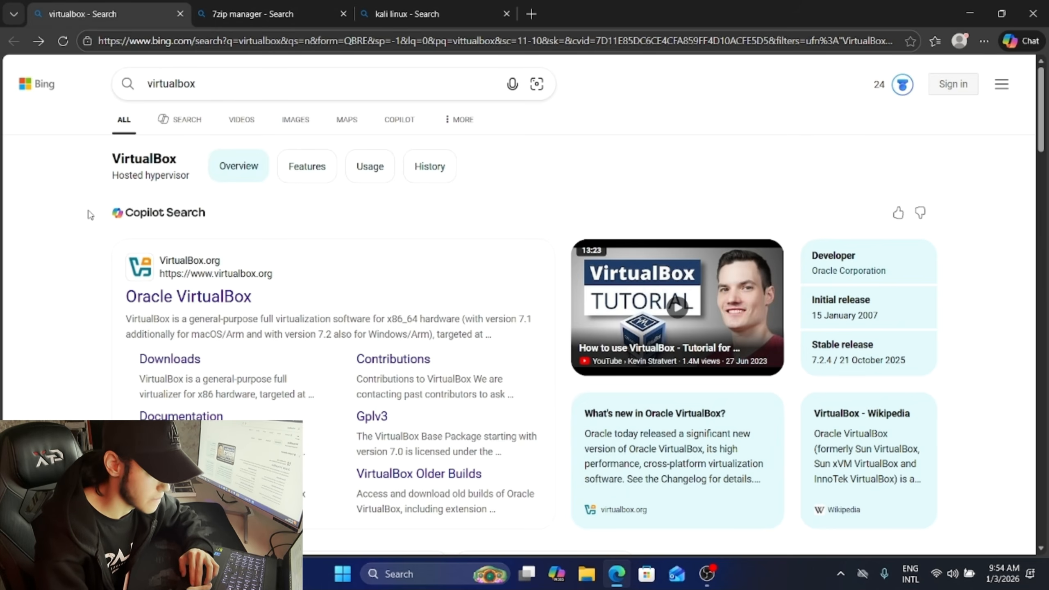
drag(212, 85, 145, 83)
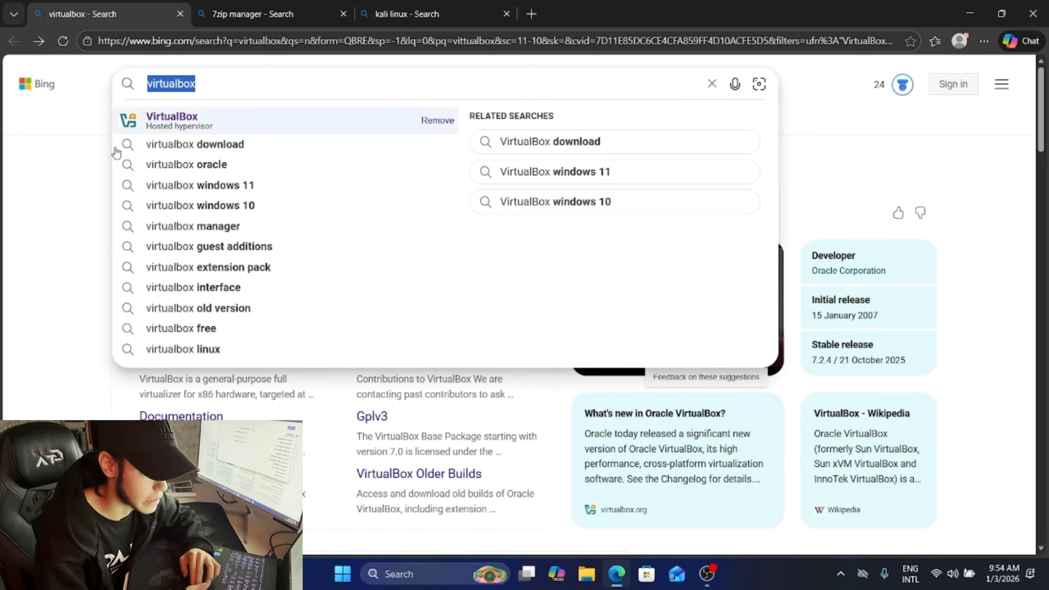
click(78, 206)
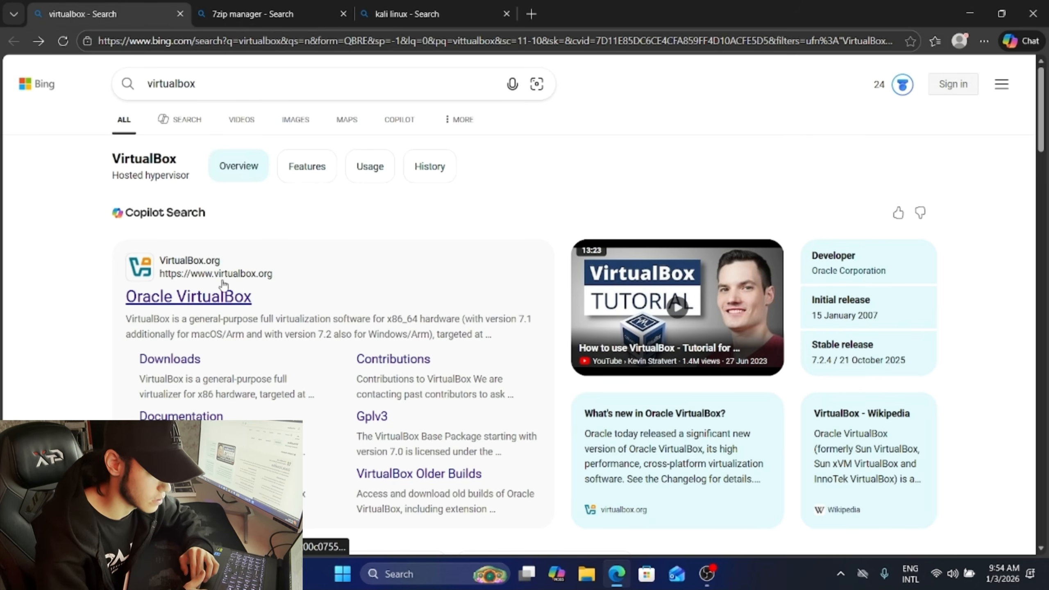
Open the Oracle VirtualBox website from the search results and download the VirtualBox 7.2.4 platform package for Windows hosts
click(239, 296)
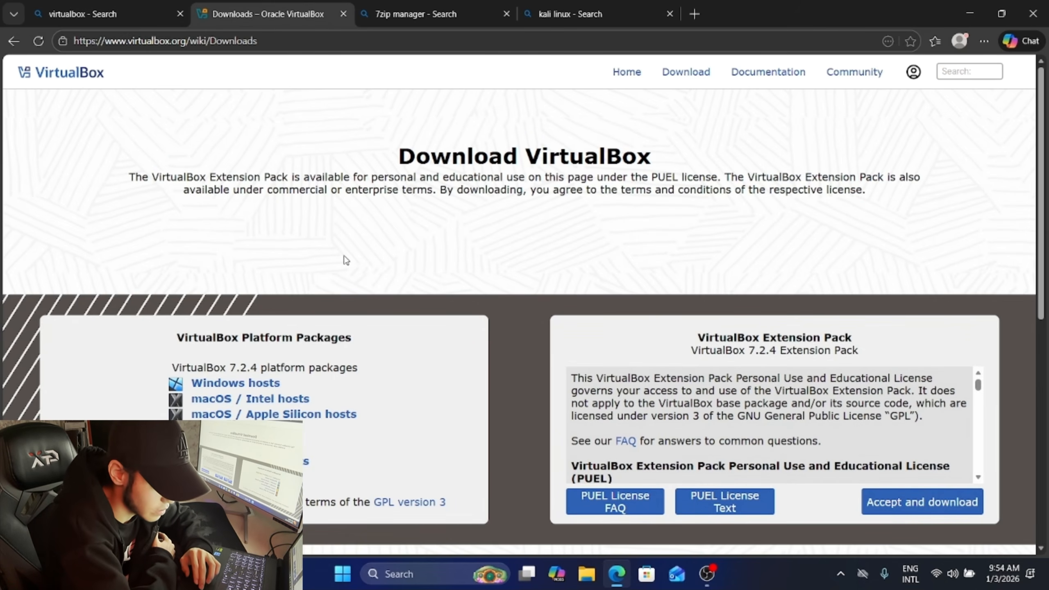
click(247, 384)
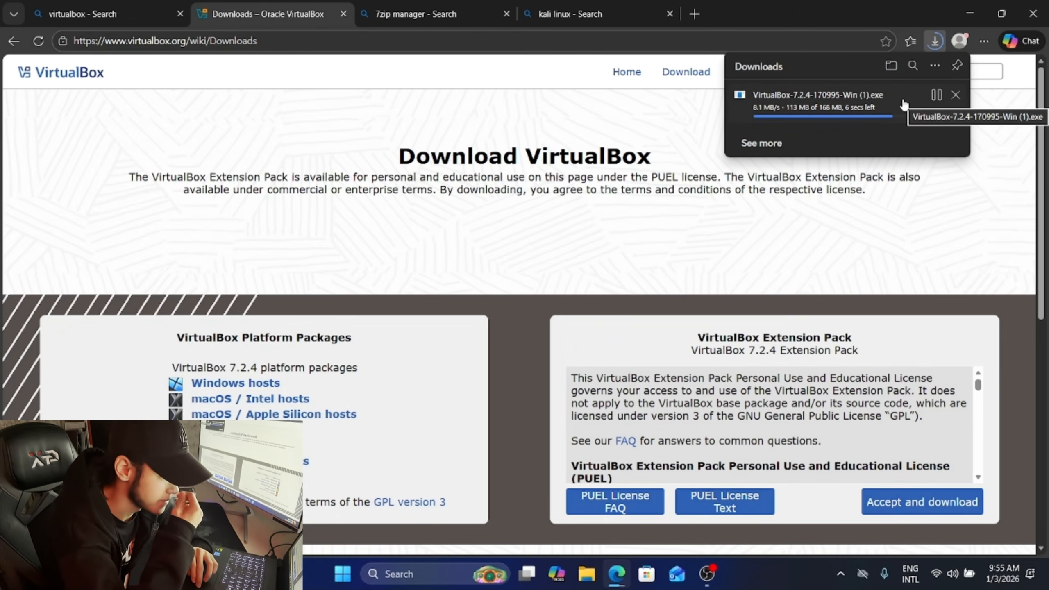
Go to the kali linux search results and open the official Kali Linux website, kali.org
click(578, 13)
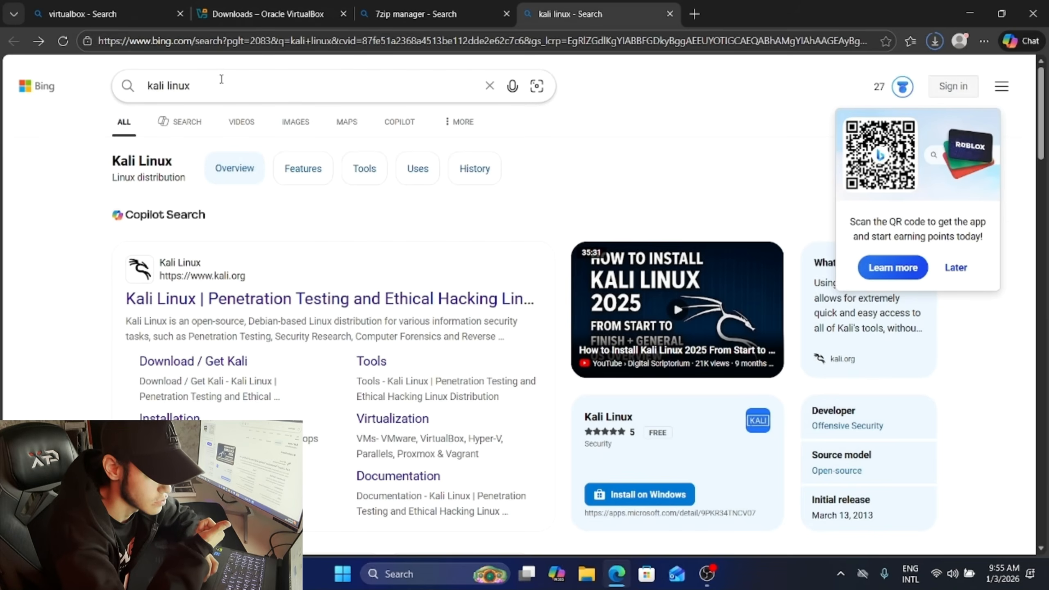
triple_click(188, 86)
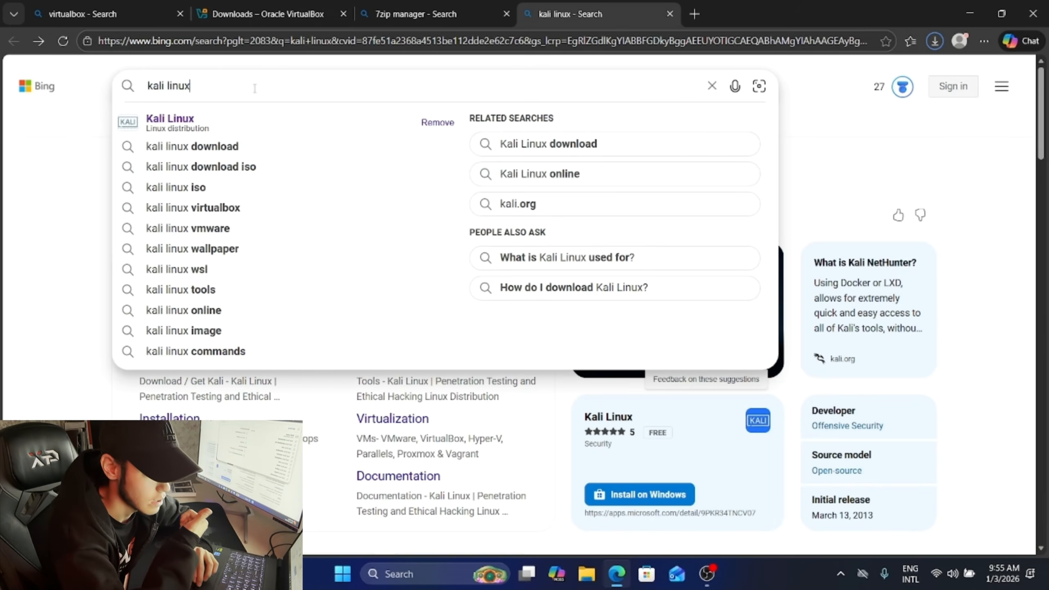
click(55, 161)
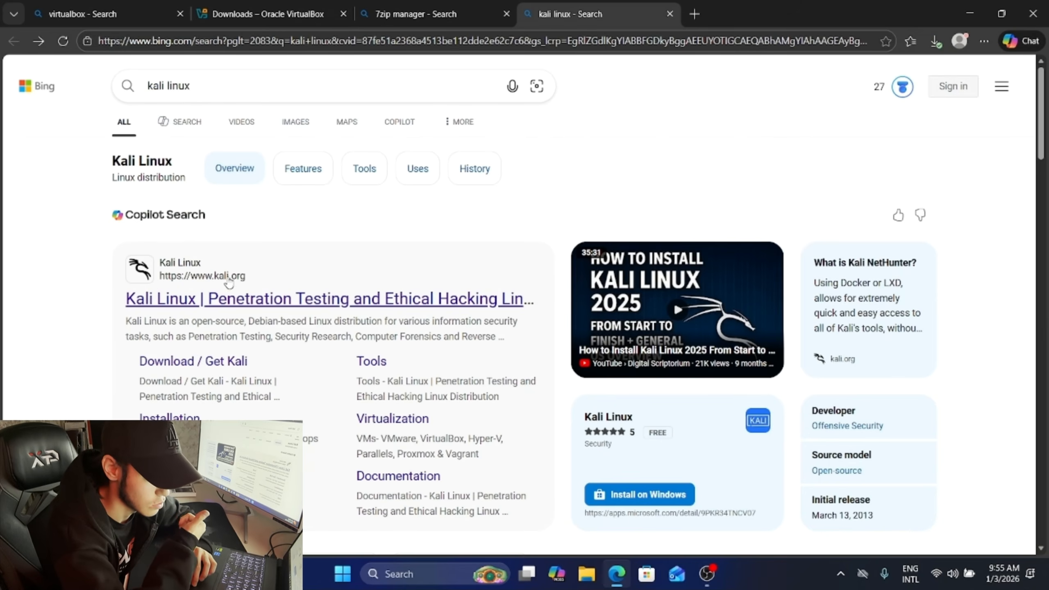
click(254, 298)
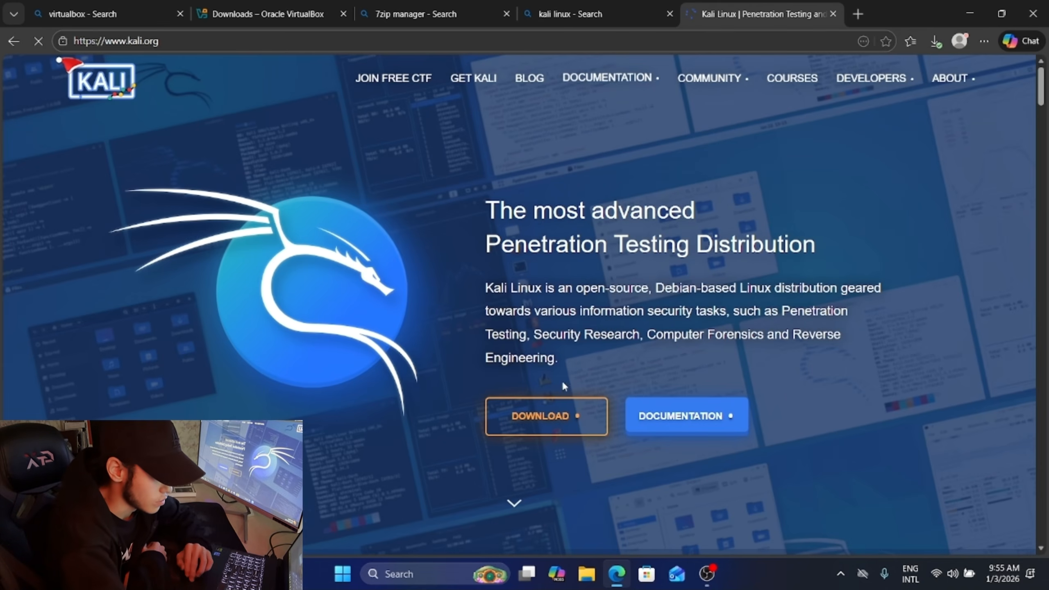
Read the Kali homepage's penetration testing headline and its Industry Standard section
drag(497, 243, 673, 247)
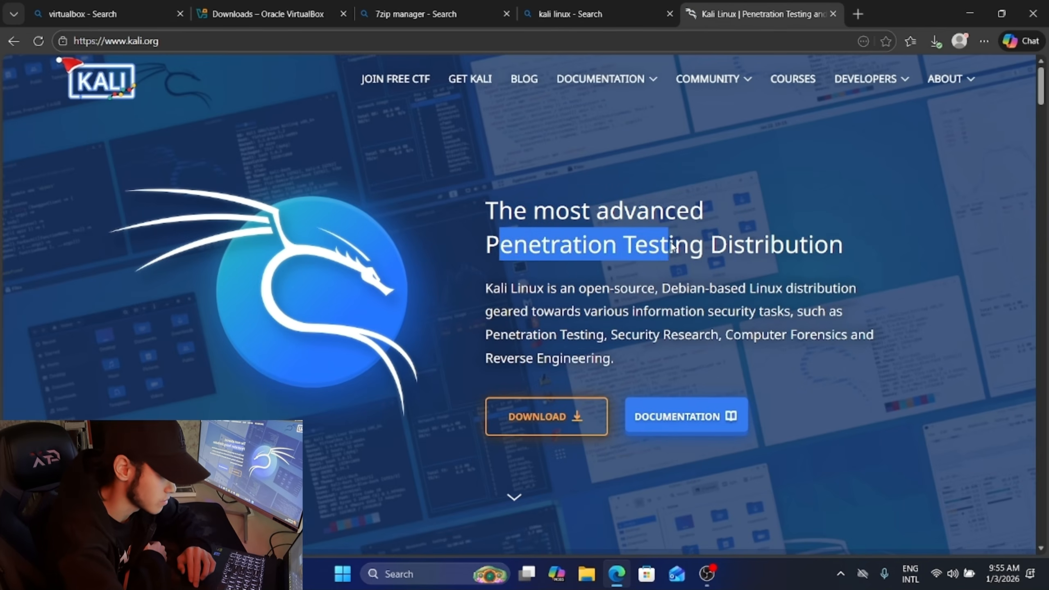
double_click(717, 245)
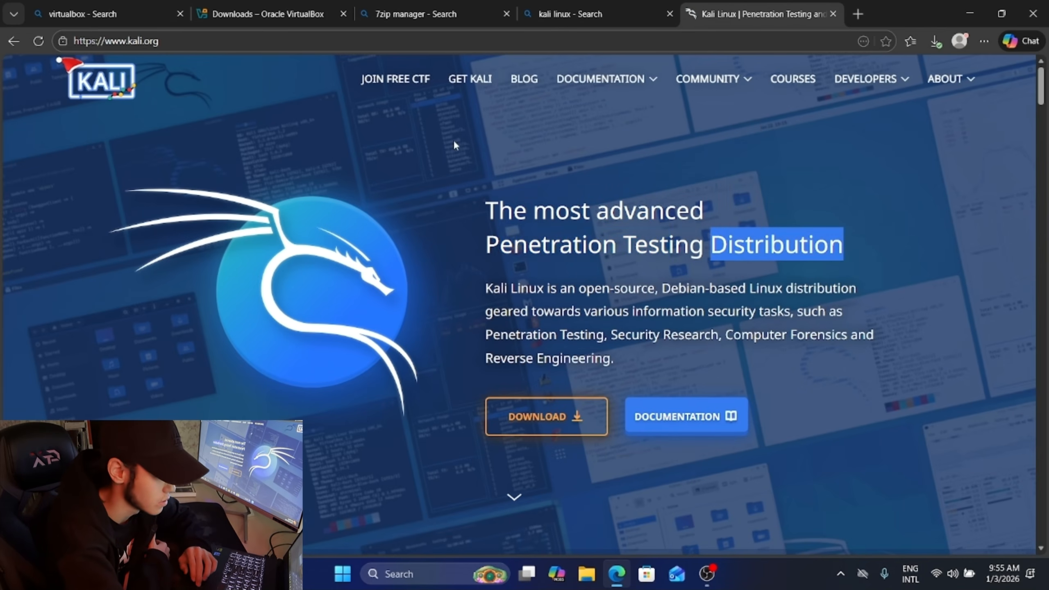
click(527, 191)
scroll(576, 299, down, 5)
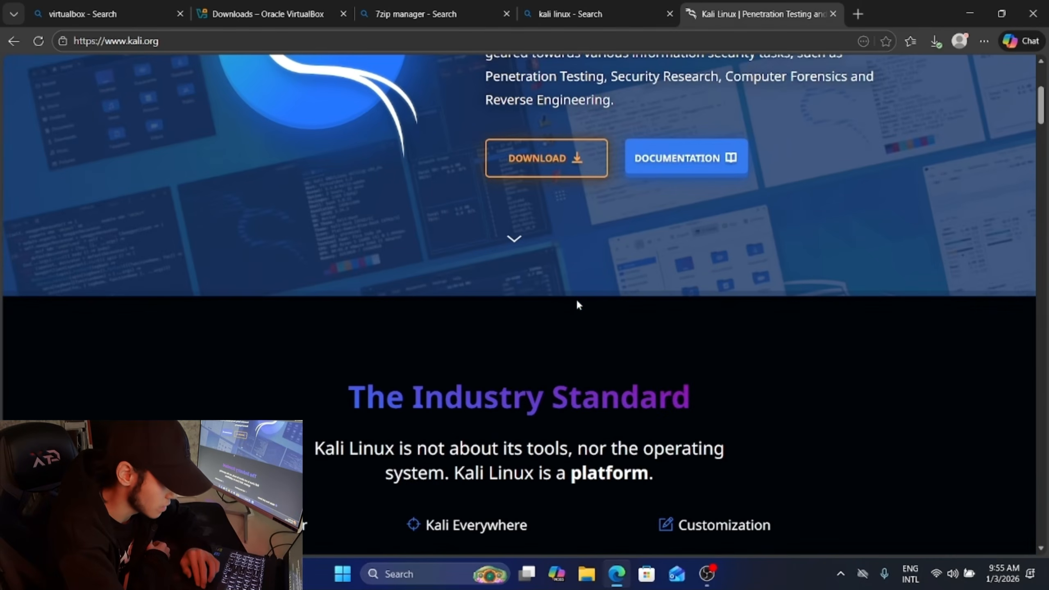
scroll(576, 302, up, 5)
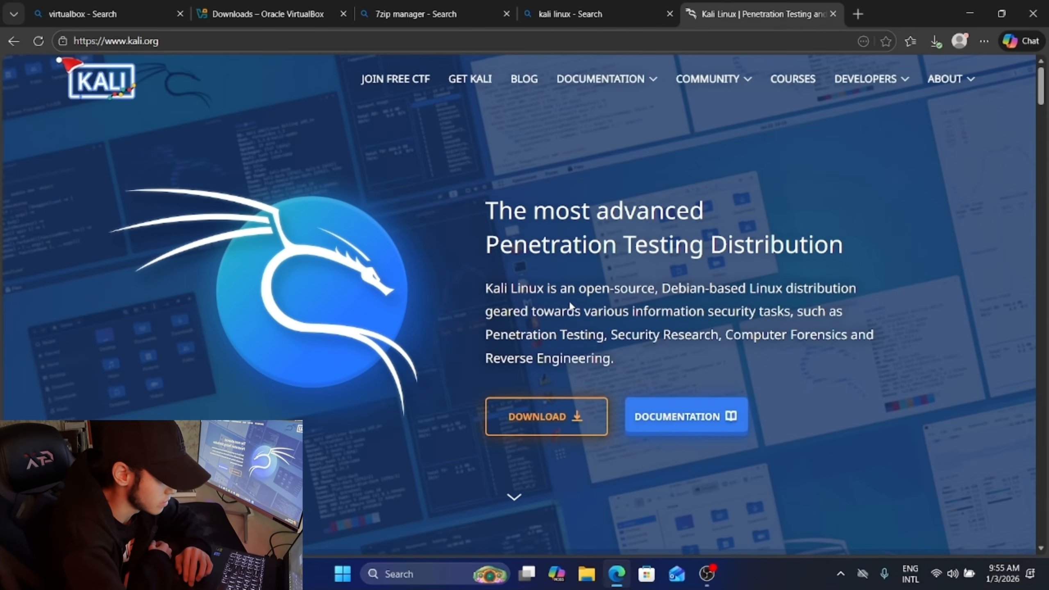
drag(485, 244, 844, 246)
click(587, 278)
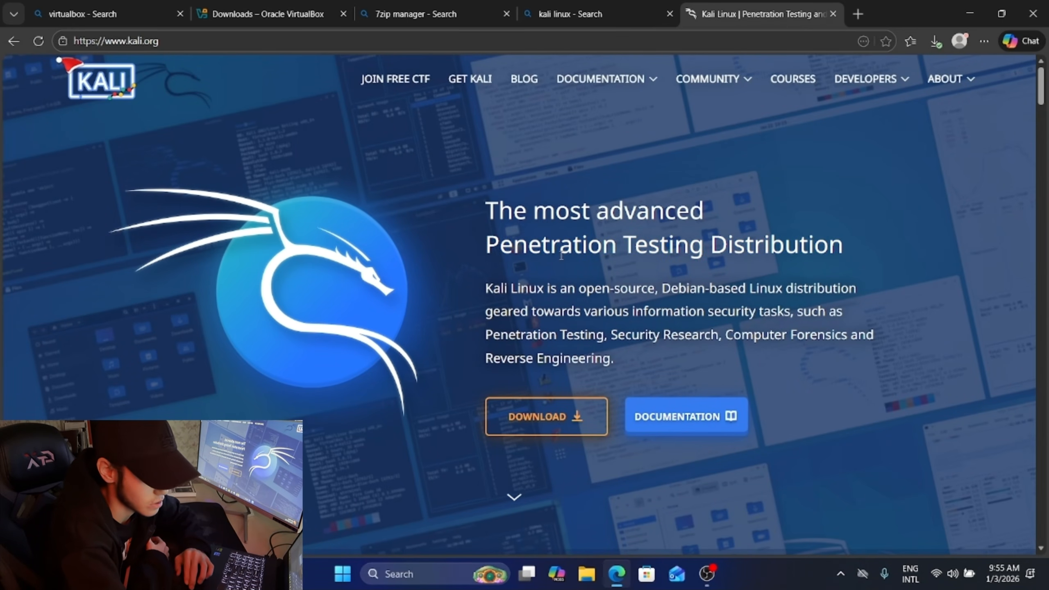
scroll(561, 255, down, 8)
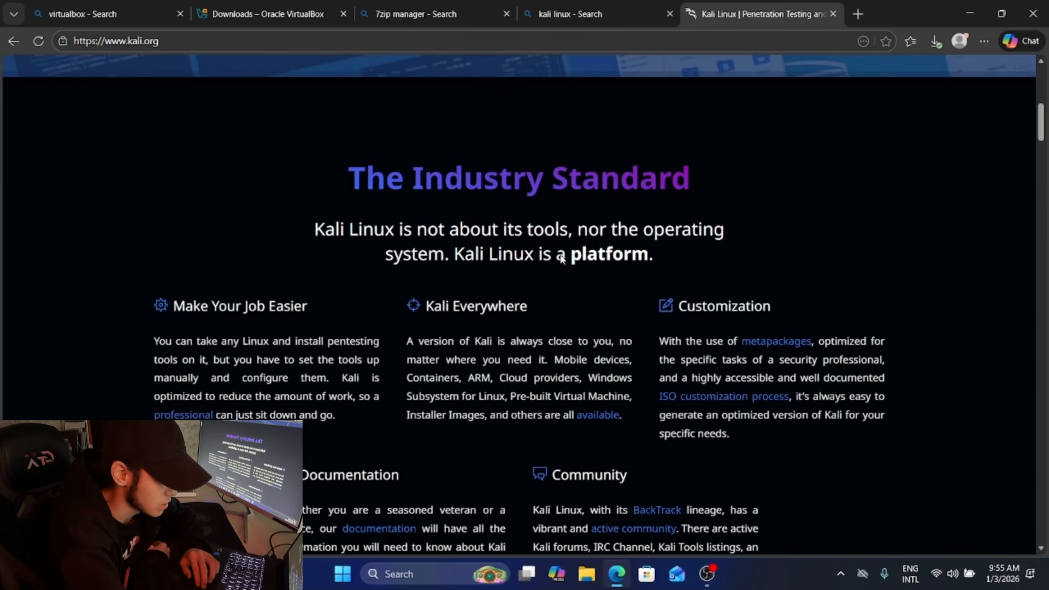
scroll(562, 258, down, 1)
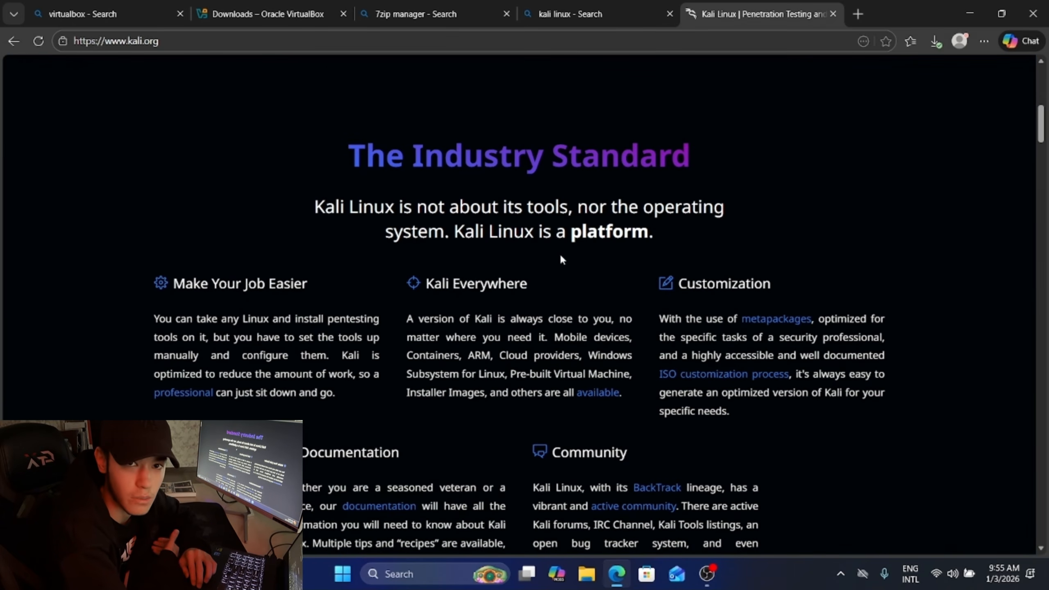
scroll(562, 260, down, 10)
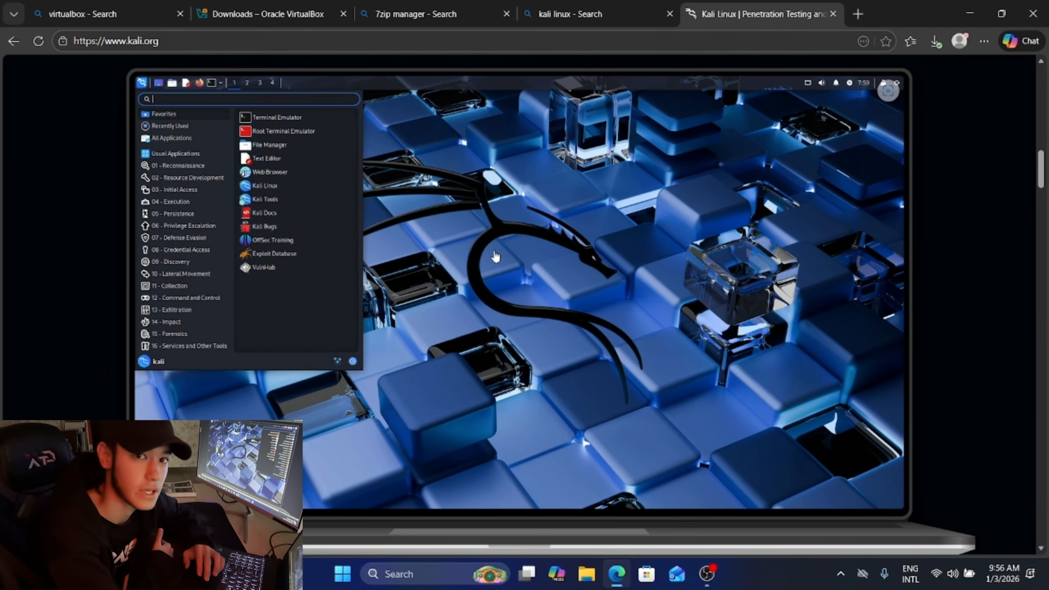
Examine the homepage's tools overview and the Kali Everywhere section, including the platforms Kali is offered for
scroll(495, 256, down, 10)
drag(409, 137, 689, 143)
click(621, 157)
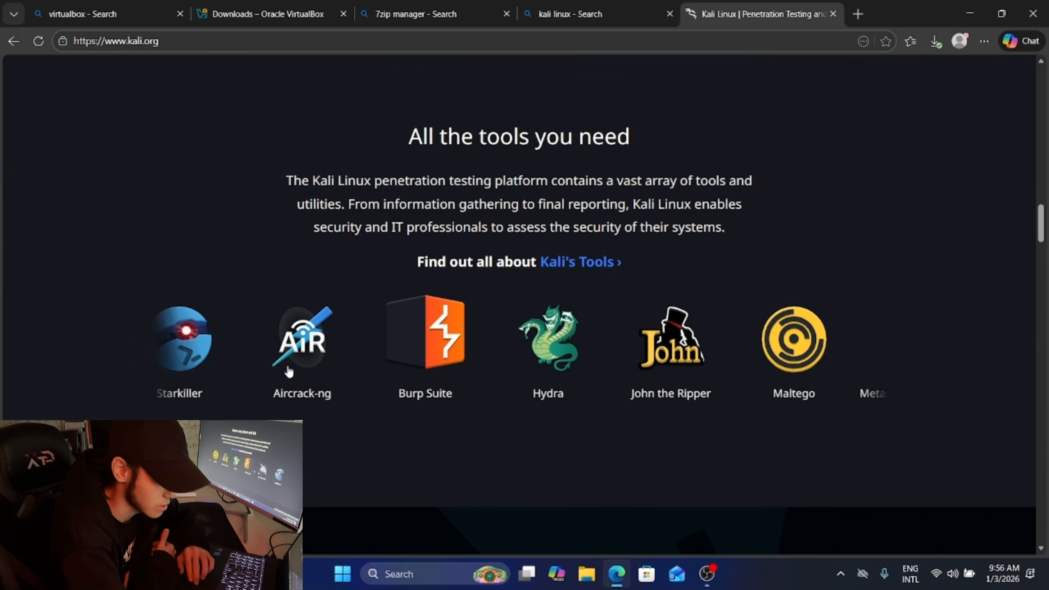
scroll(514, 358, down, 8)
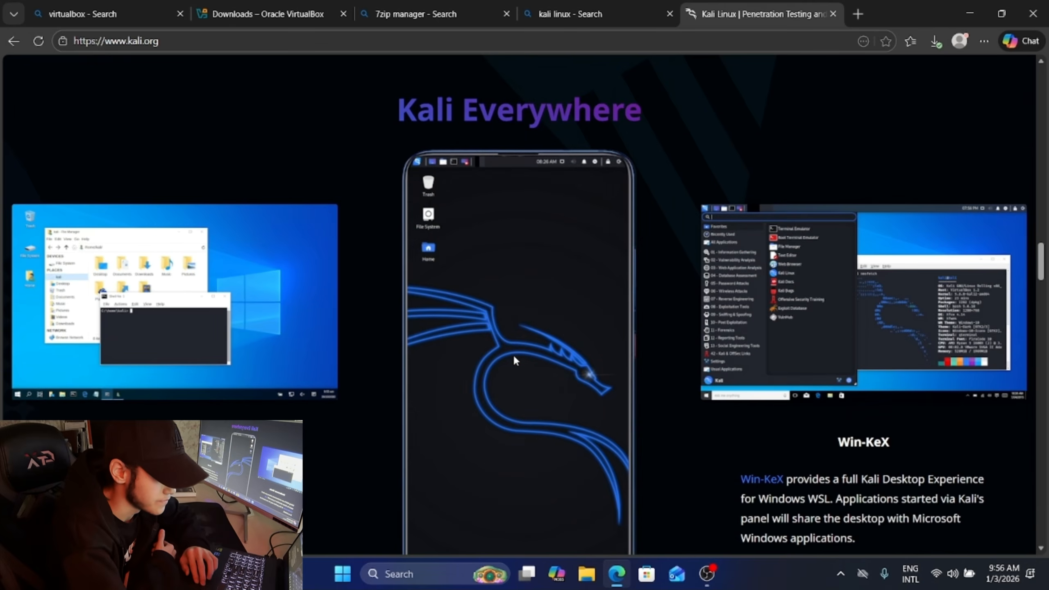
scroll(494, 330, down, 3)
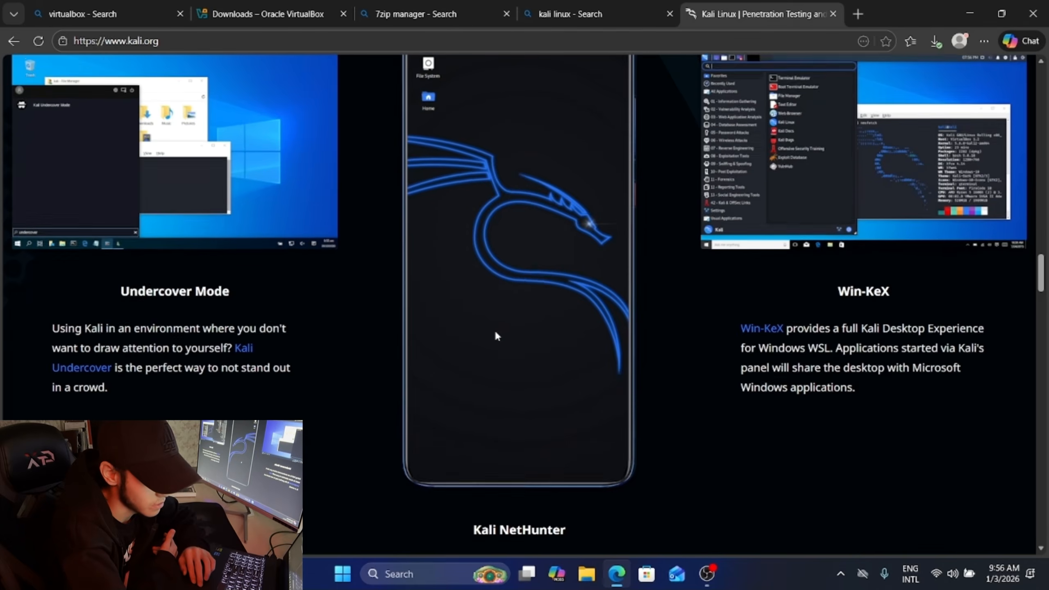
scroll(494, 329, up, 1)
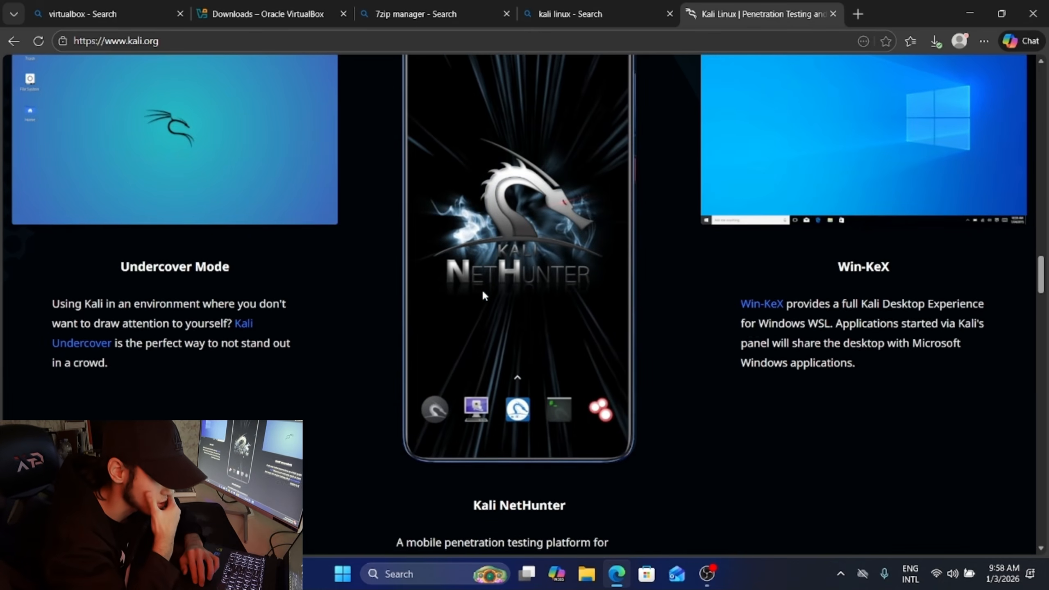
scroll(468, 515, down, 3)
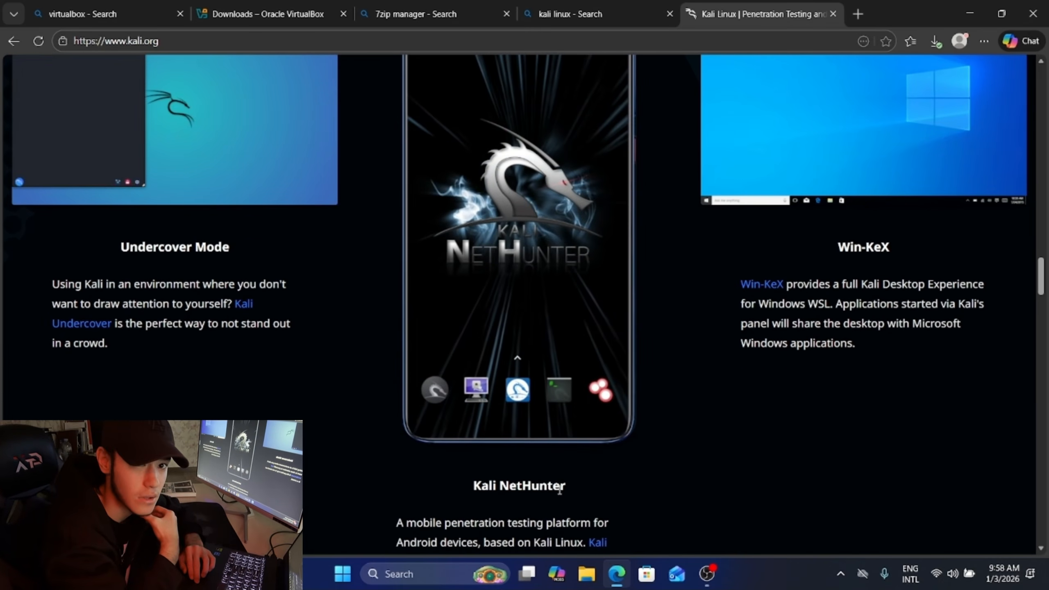
scroll(537, 486, up, 3)
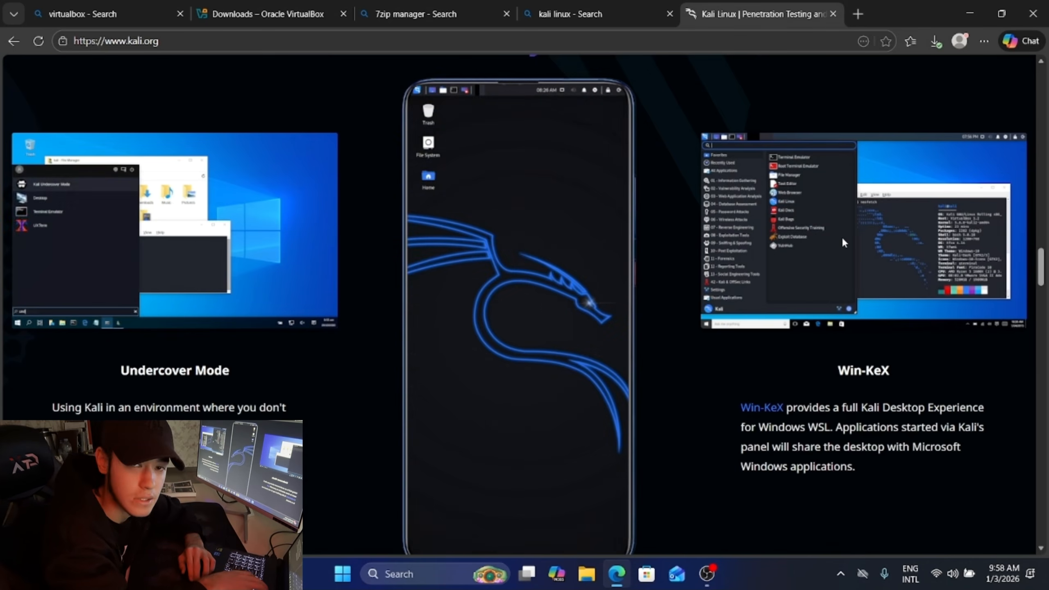
scroll(492, 303, down, 10)
scroll(493, 303, down, 1)
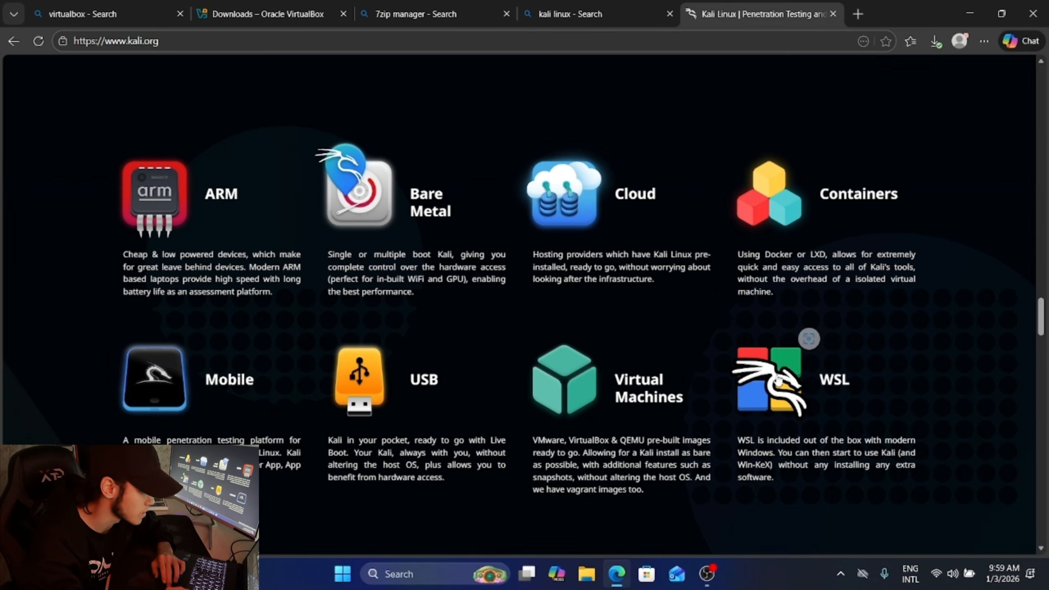
scroll(781, 418, down, 1)
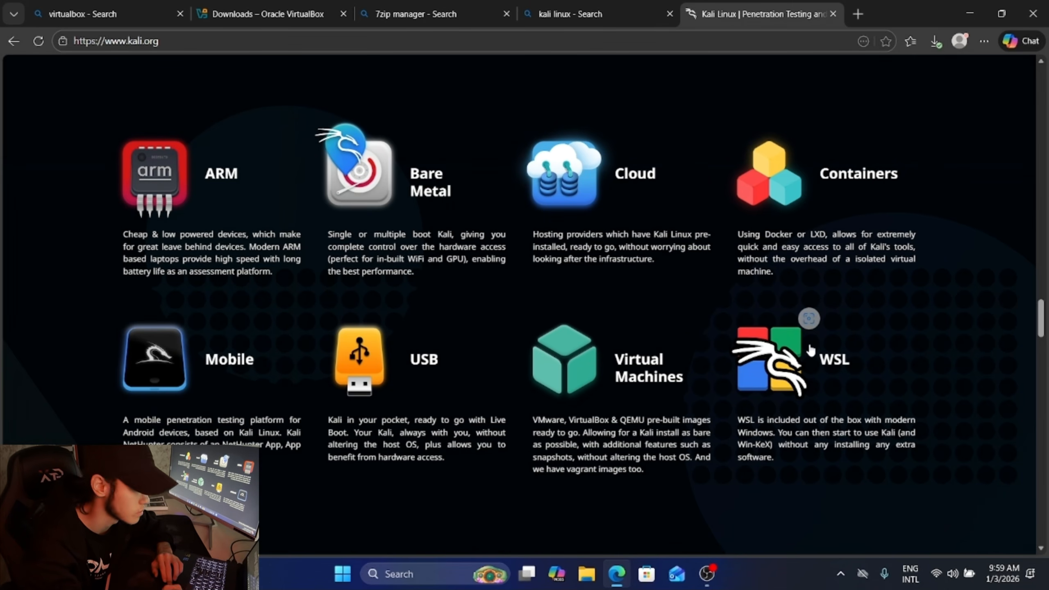
Compare the Xfce, GNOME Shell and KDE Plasma desktop environments described on the Kali homepage
scroll(685, 372, down, 5)
scroll(519, 270, down, 2)
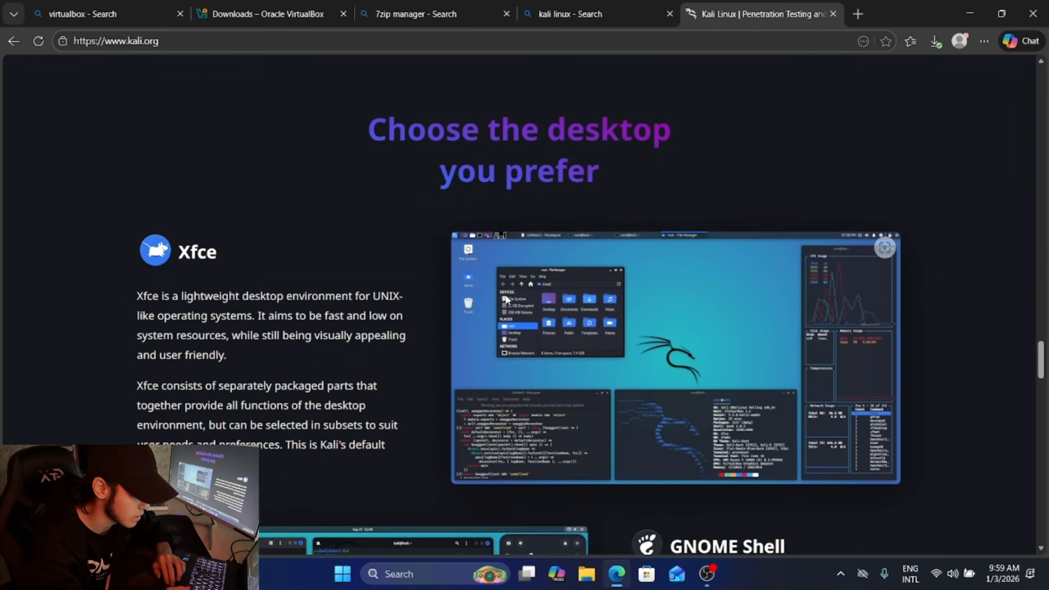
drag(176, 245, 207, 244)
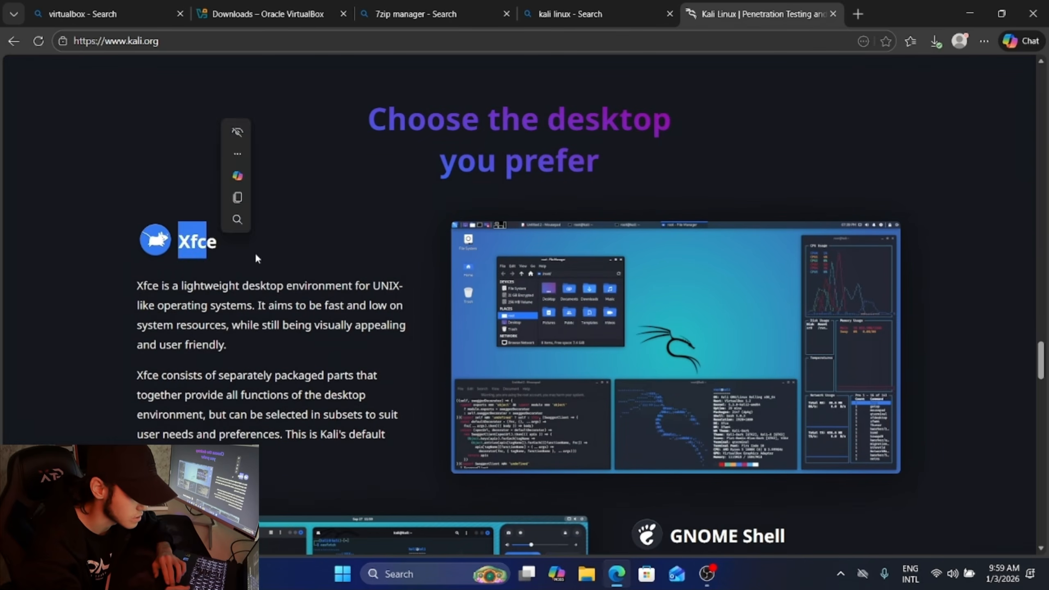
click(256, 255)
scroll(285, 399, down, 2)
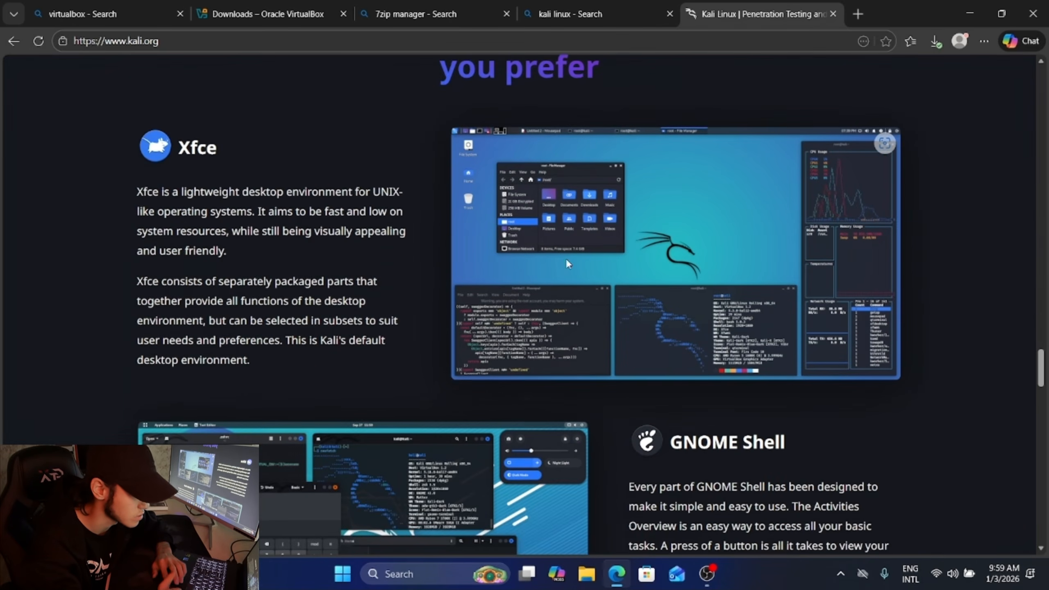
scroll(722, 248, down, 5)
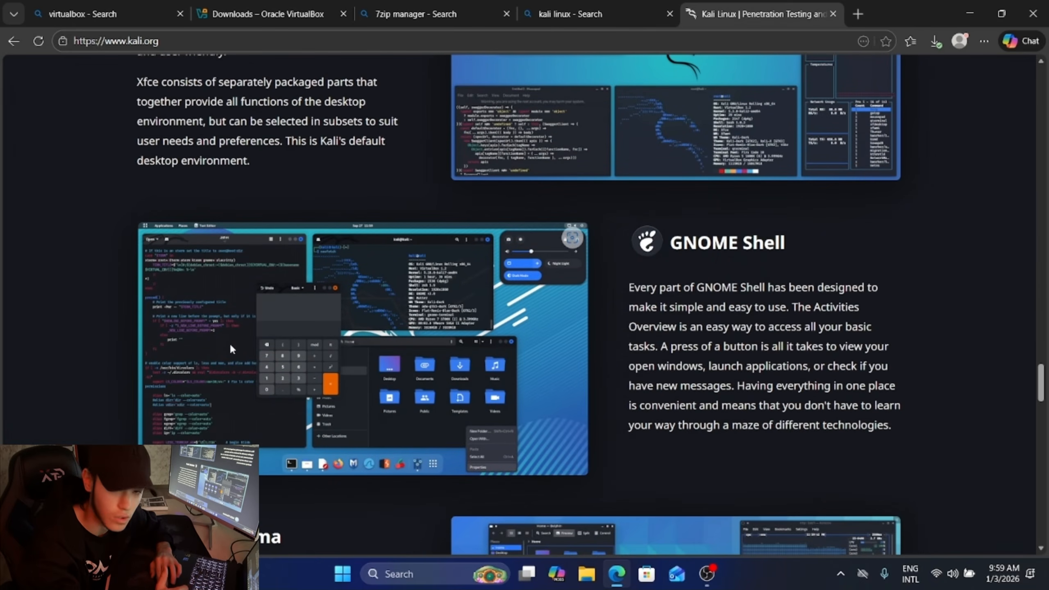
scroll(573, 356, down, 7)
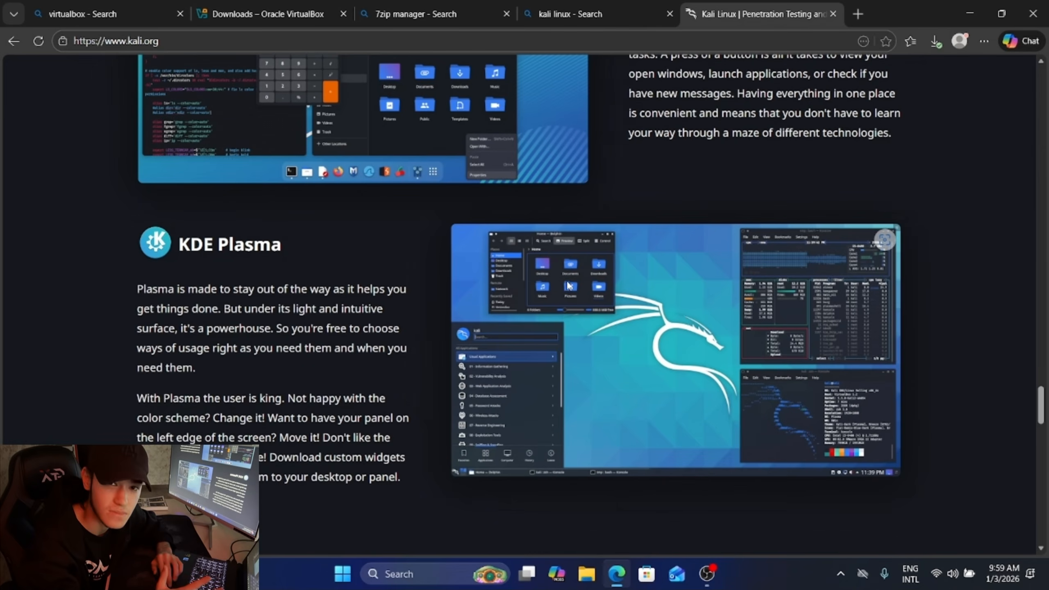
scroll(477, 239, up, 10)
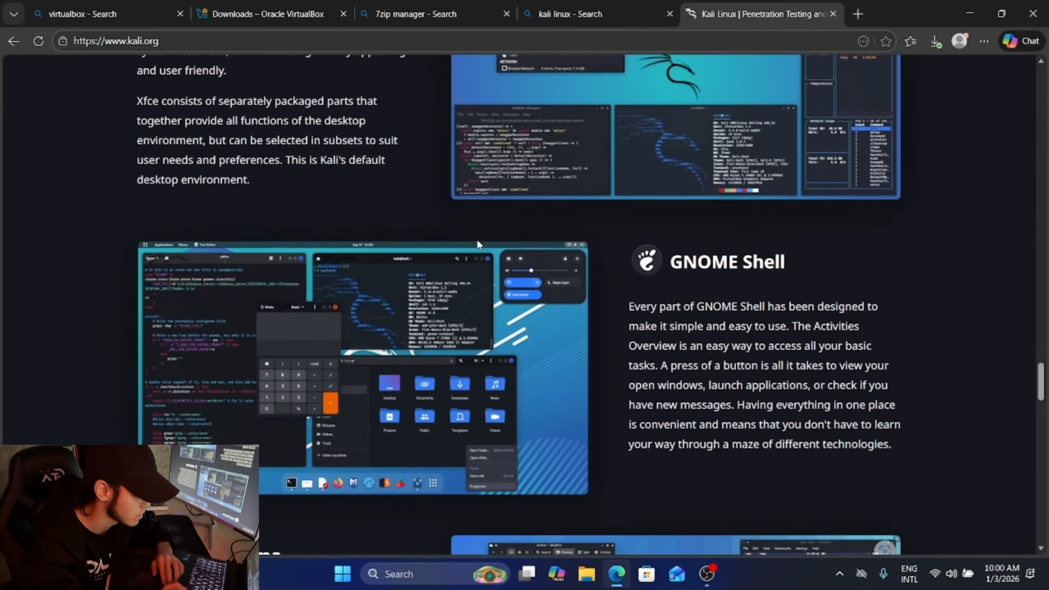
Look through the rest of the Kali homepage, from the GNOME Shell section to the latest blog releases and footer links
scroll(477, 240, down, 12)
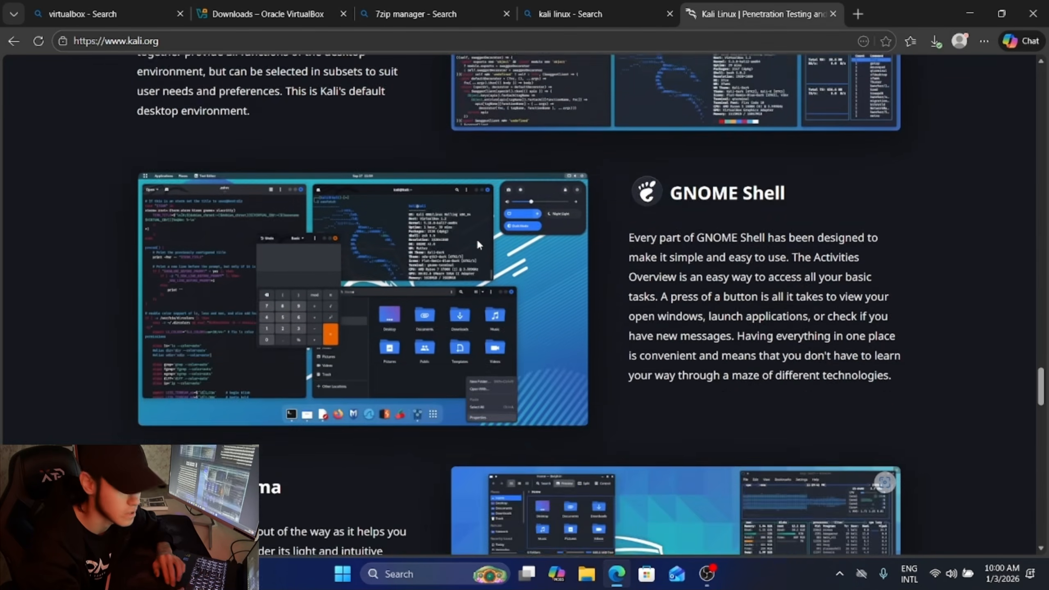
scroll(477, 243, down, 13)
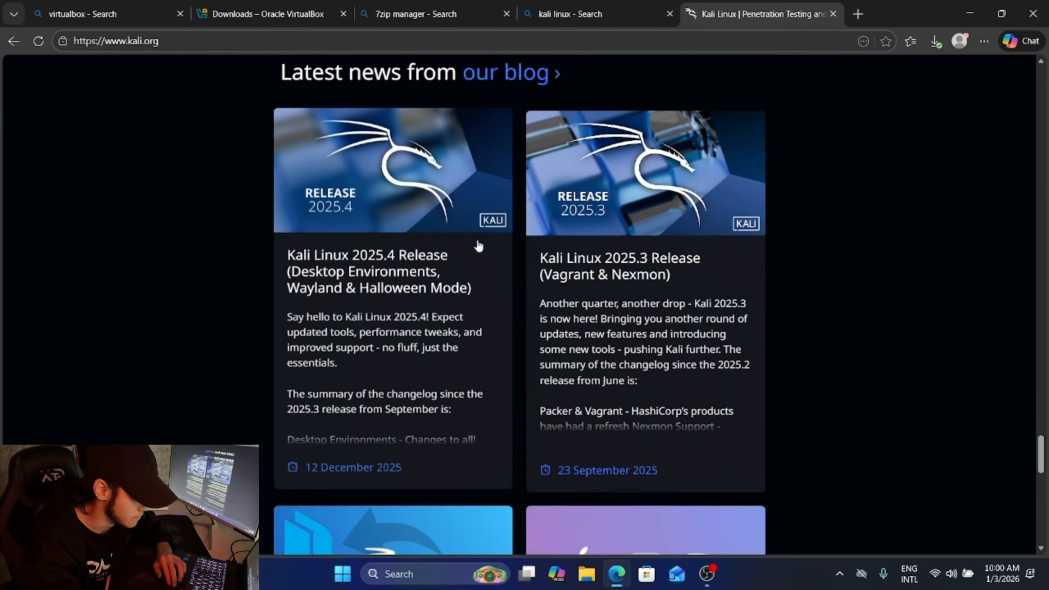
scroll(687, 383, down, 3)
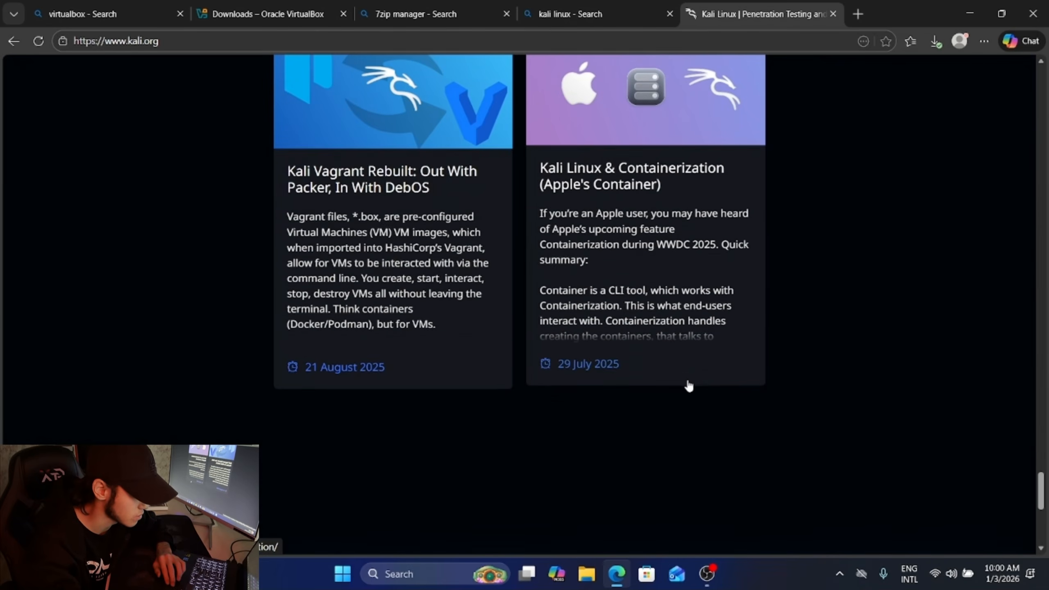
scroll(686, 381, up, 2)
scroll(505, 242, up, 6)
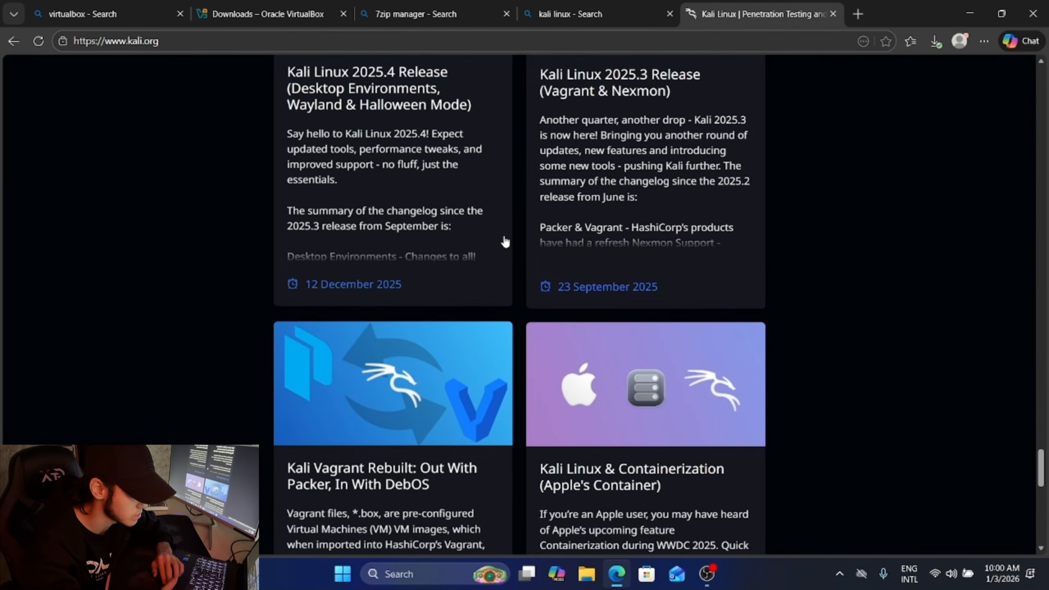
scroll(523, 394, down, 18)
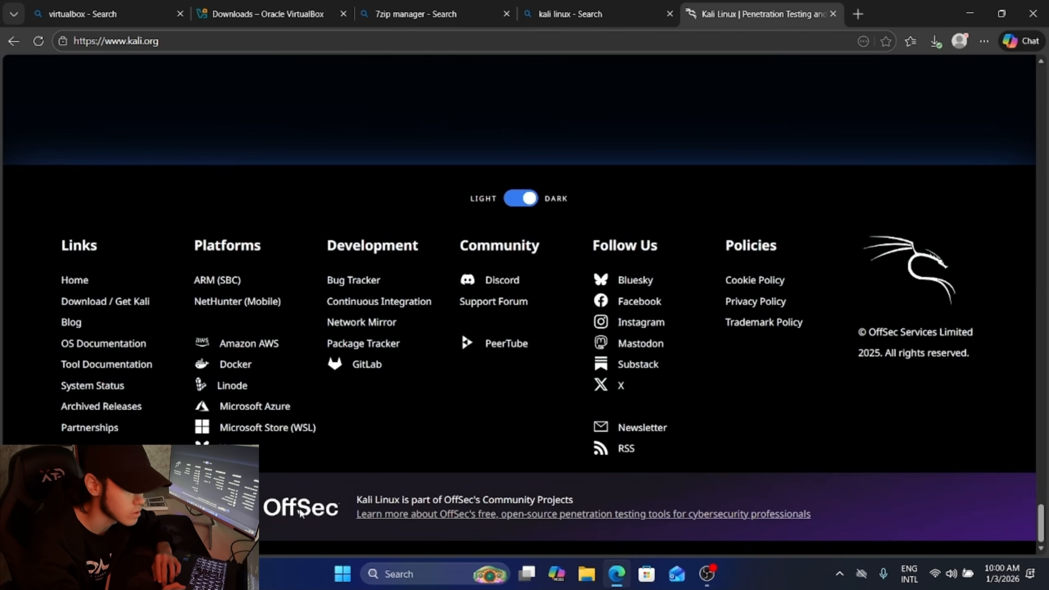
Open the Kali download page from the homepage's top section and choose the Virtual Machines platform
scroll(624, 300, up, 20)
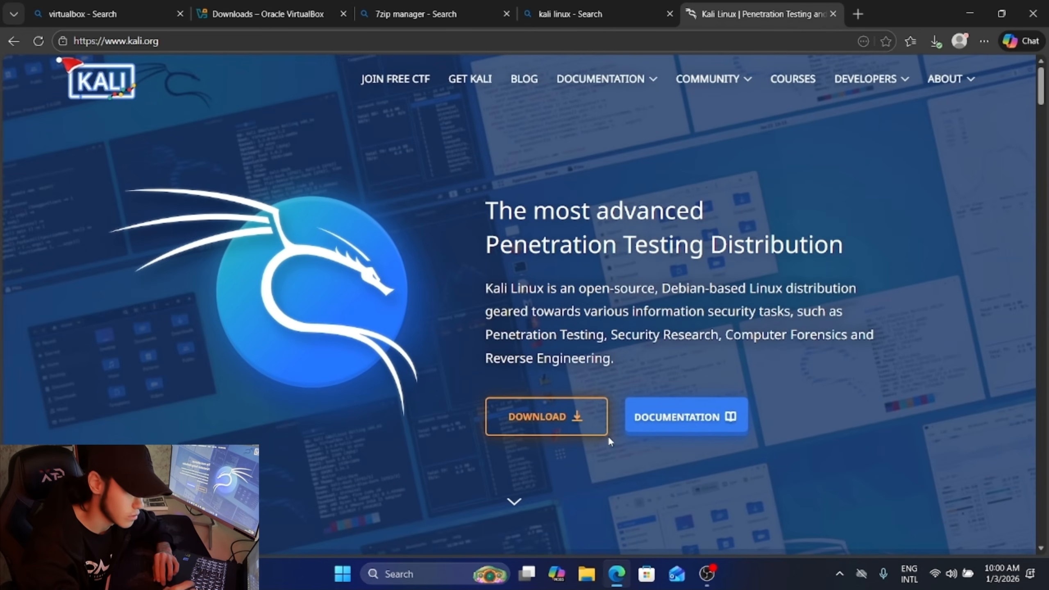
click(547, 416)
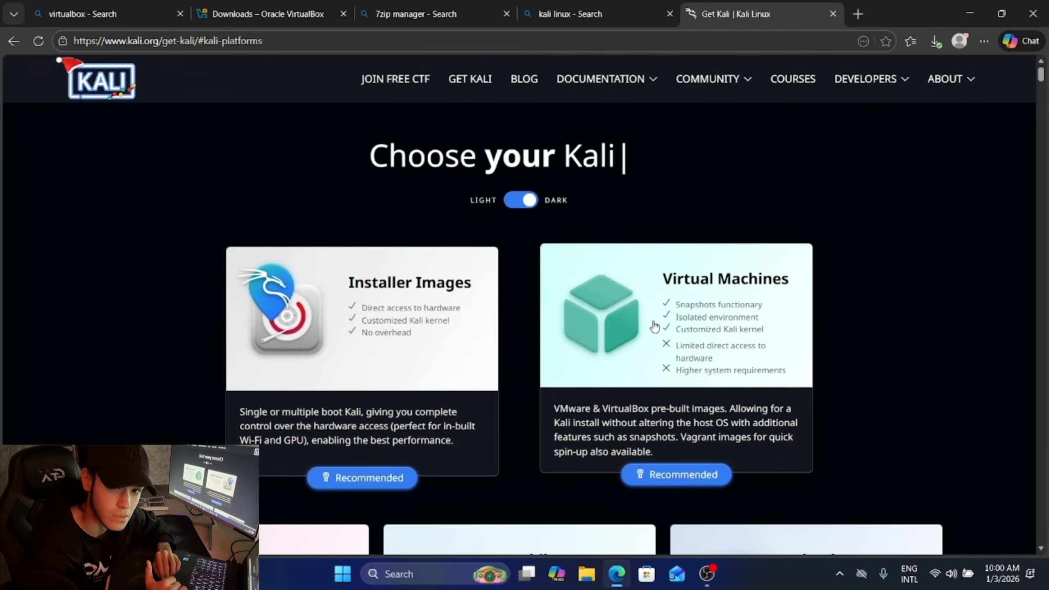
scroll(654, 326, down, 4)
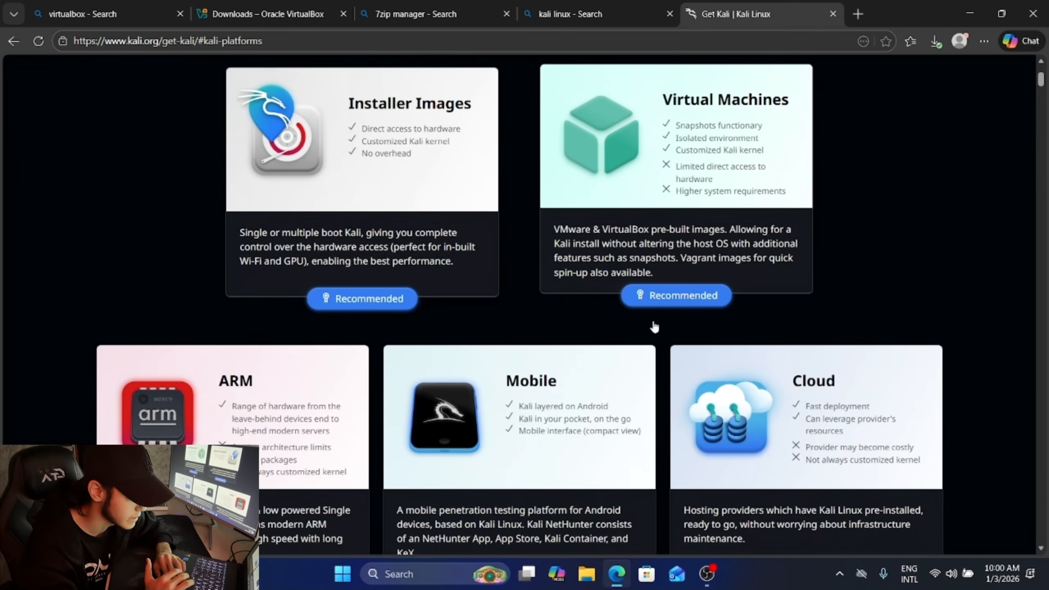
scroll(651, 327, up, 3)
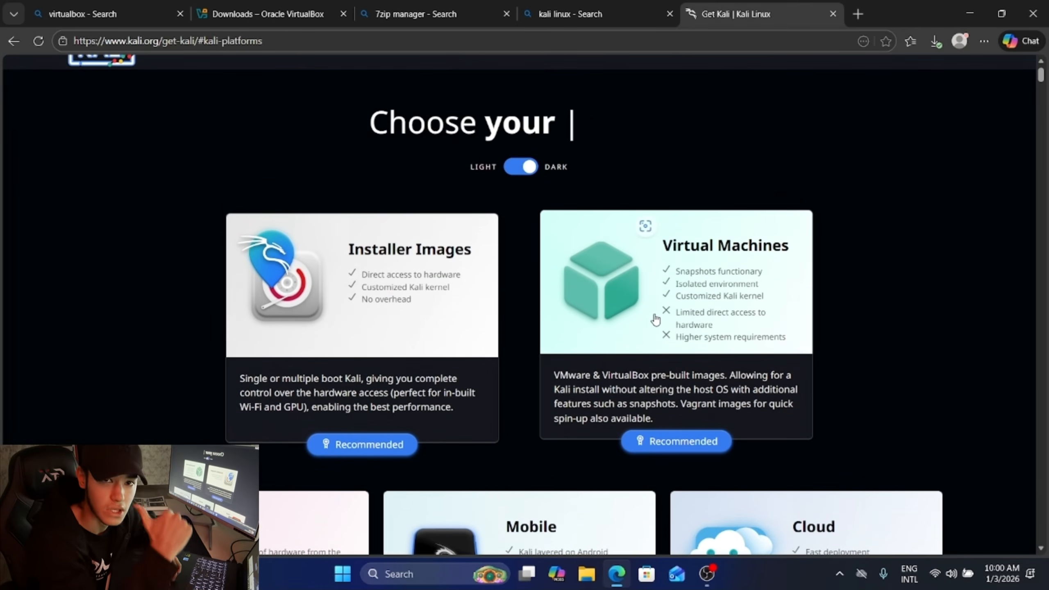
click(652, 333)
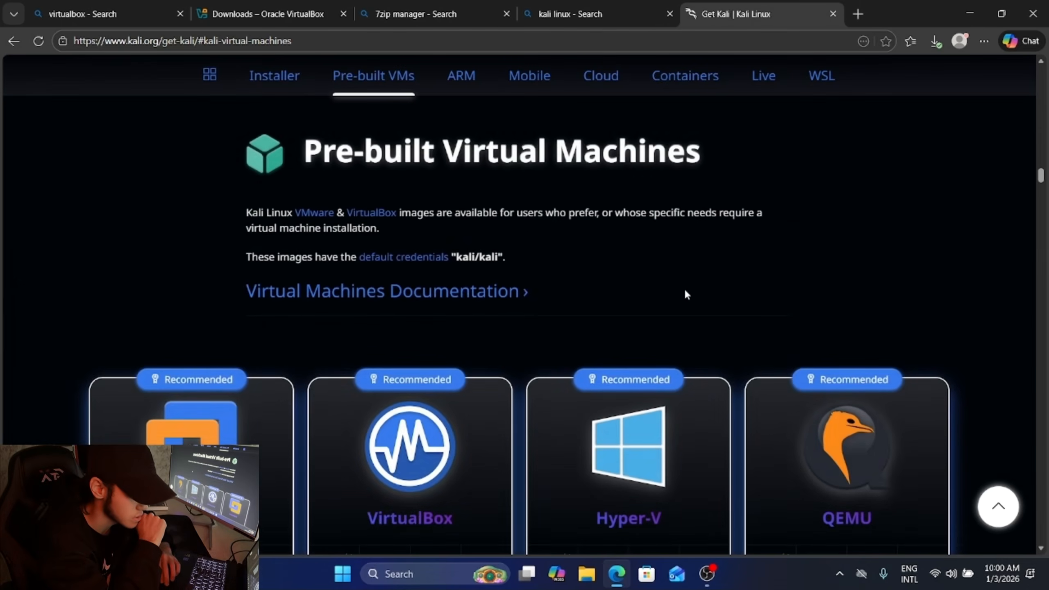
Start downloading the recommended pre-built VirtualBox image of Kali Linux and pause the download
scroll(685, 293, down, 5)
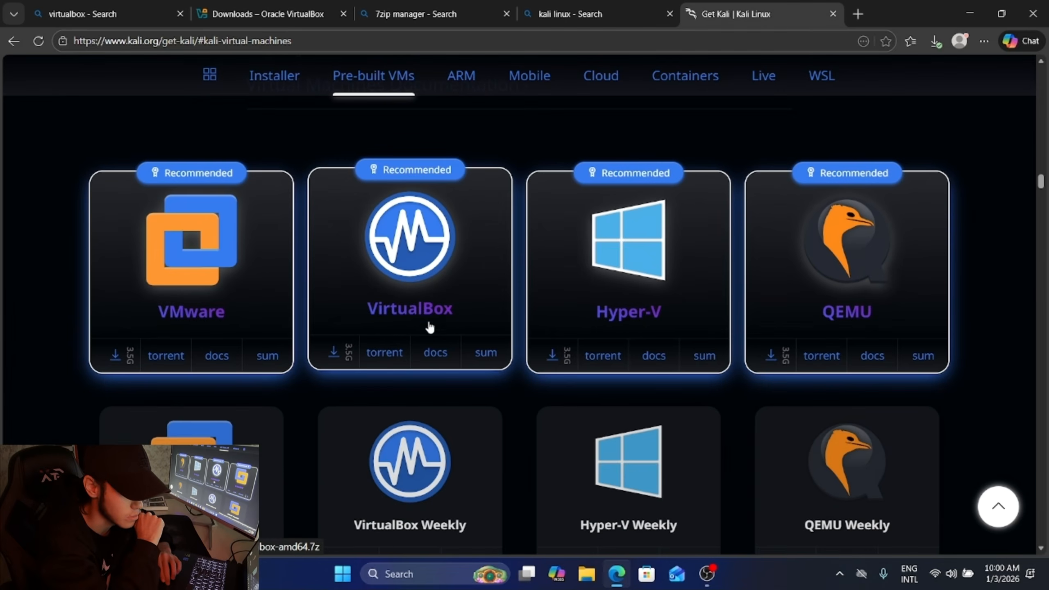
scroll(329, 348, up, 2)
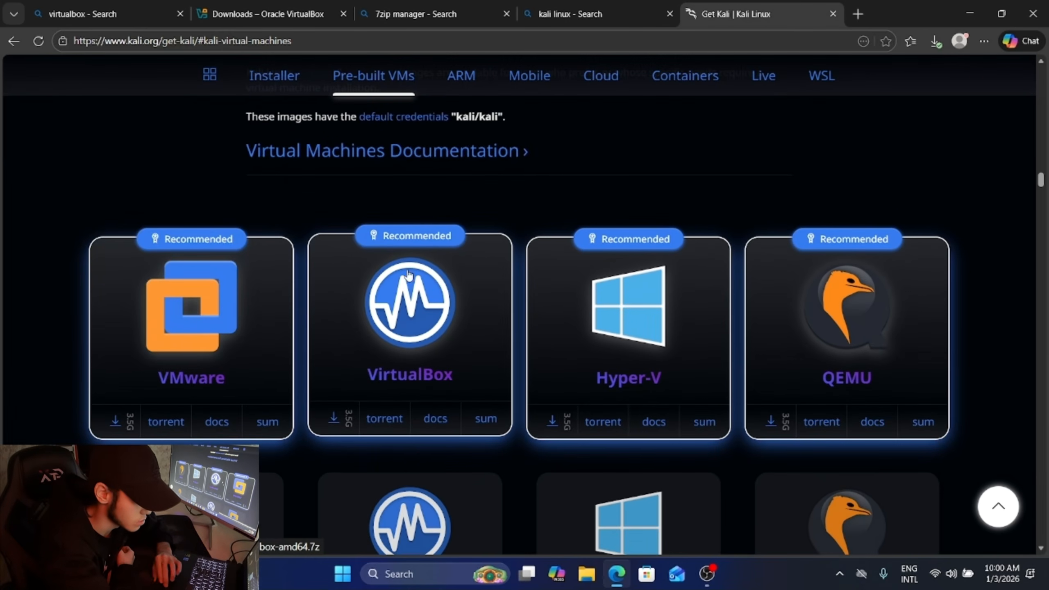
click(332, 419)
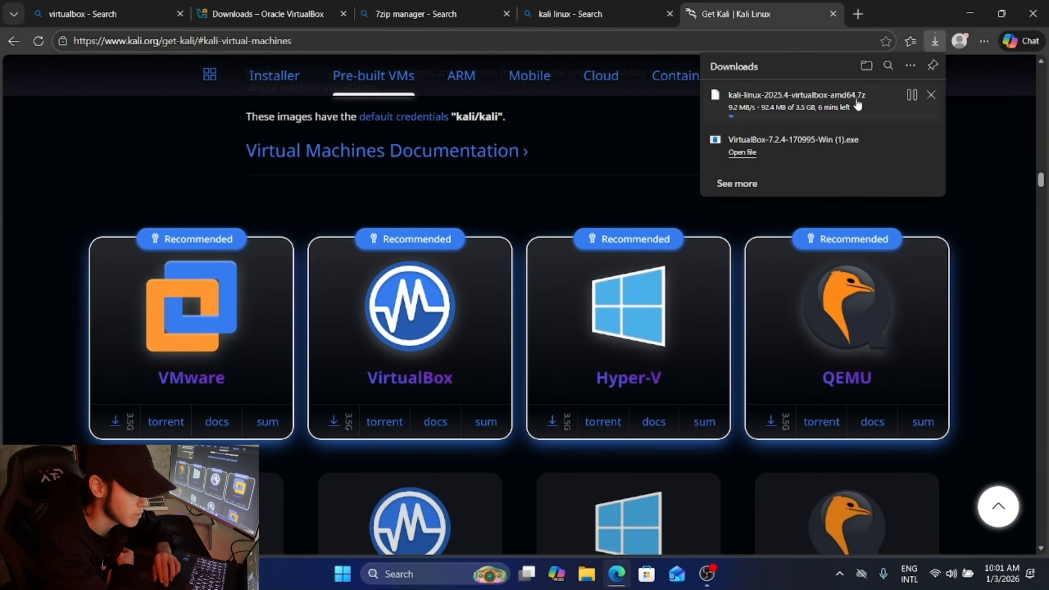
click(911, 95)
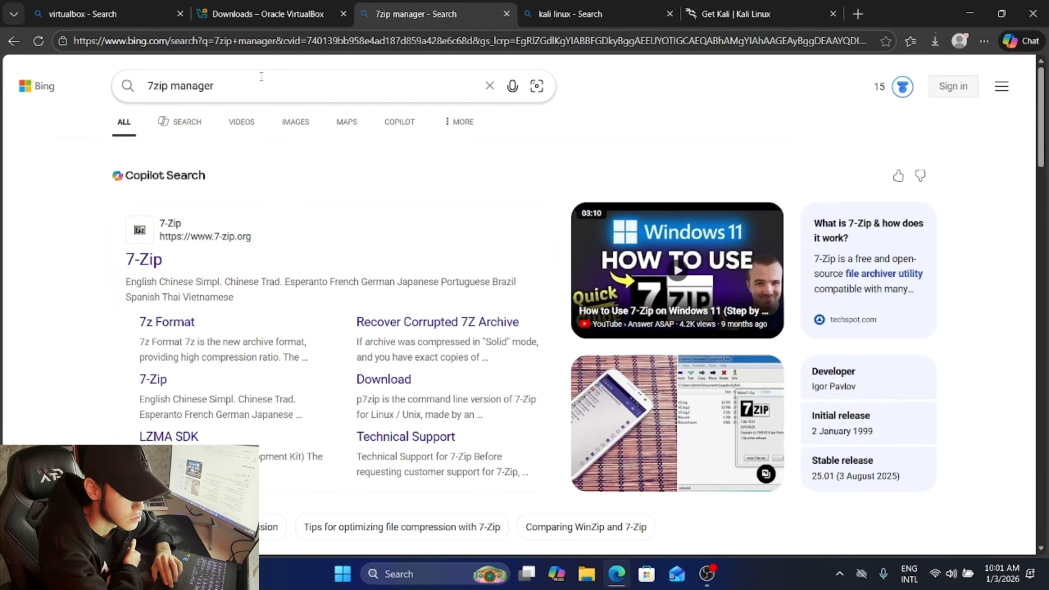
Open the official 7-Zip website from the 7zip manager search results and download the 64-bit x64 Windows installer
drag(258, 81, 122, 88)
click(53, 244)
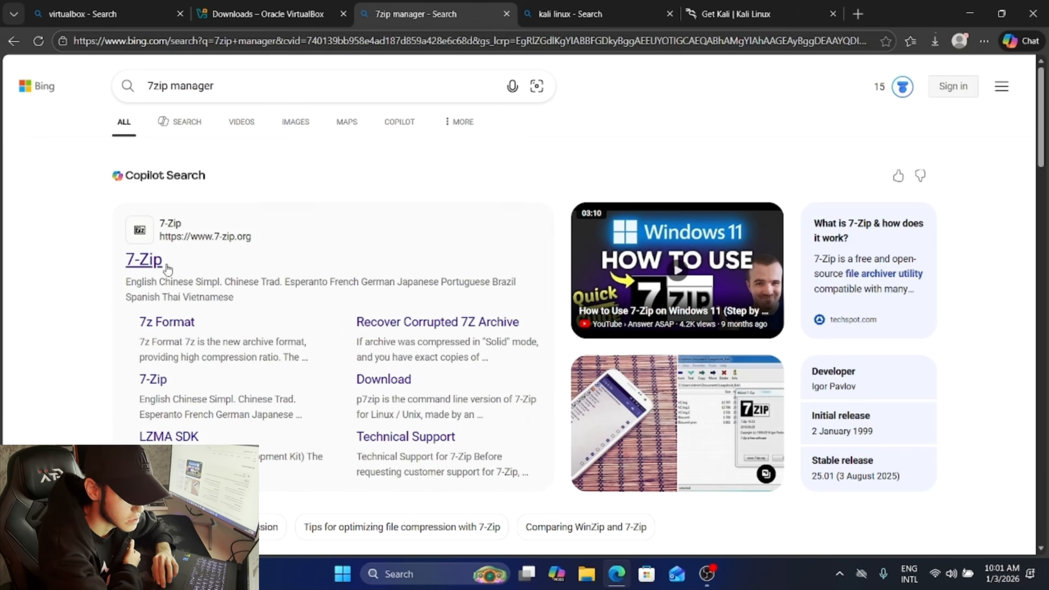
click(150, 262)
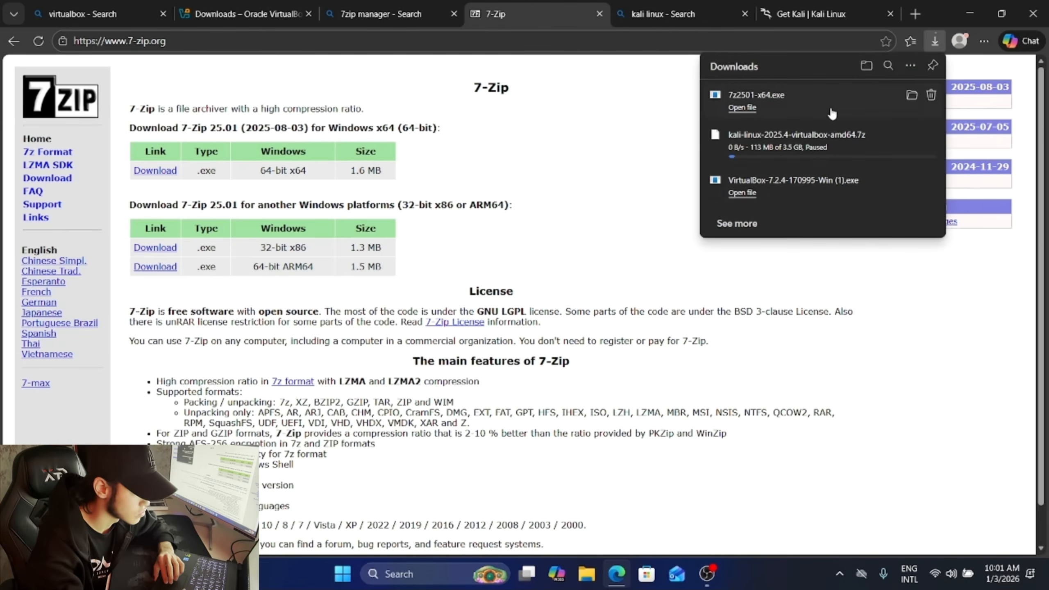
Run the VirtualBox-7.2.4-170995-Win (1) installer from the Downloads folder and continue to its license agreement
click(968, 13)
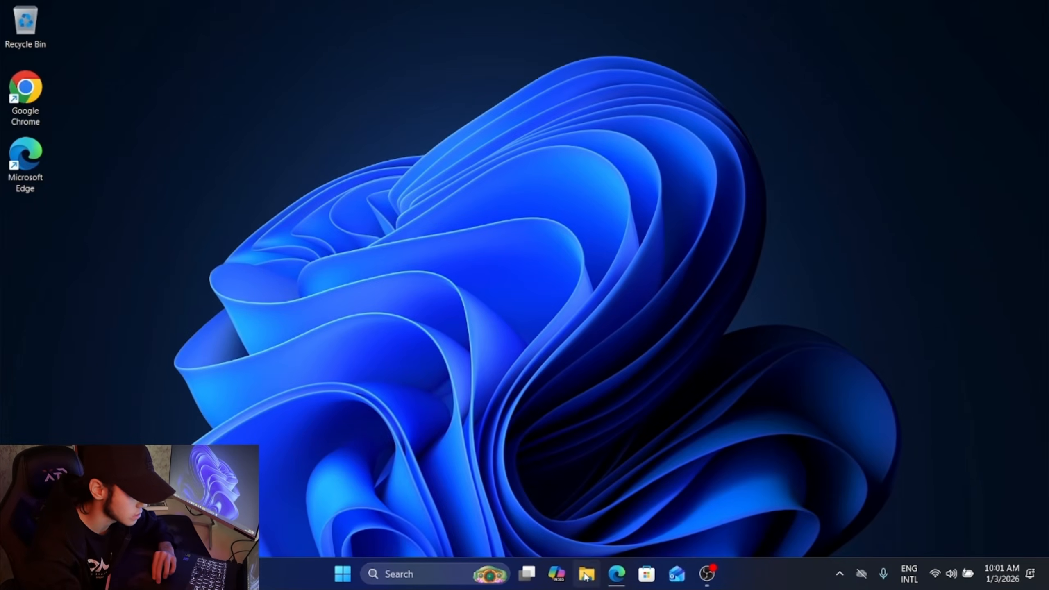
key(super+e)
click(200, 296)
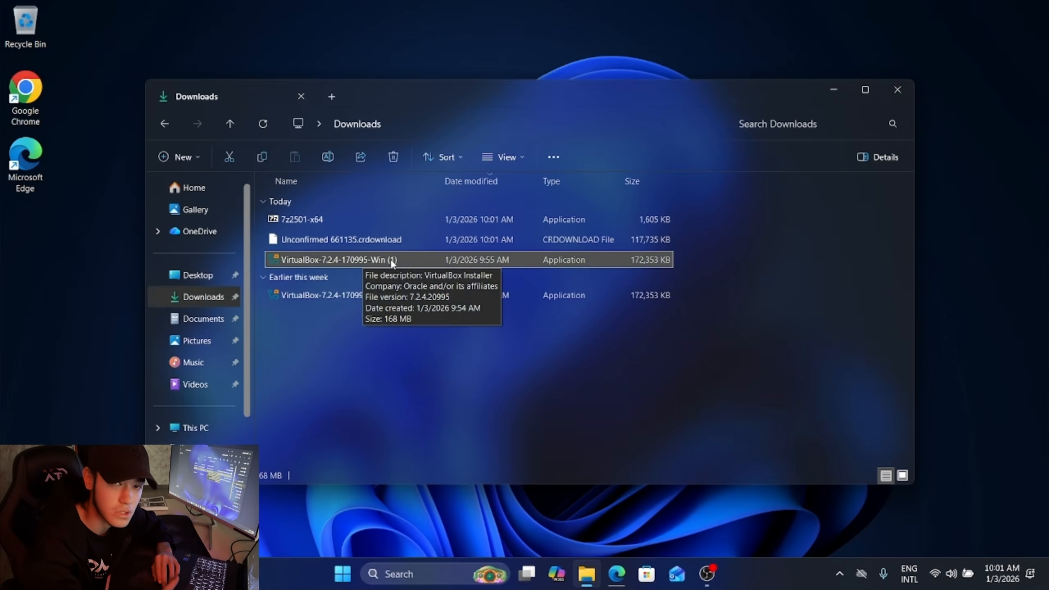
double_click(399, 260)
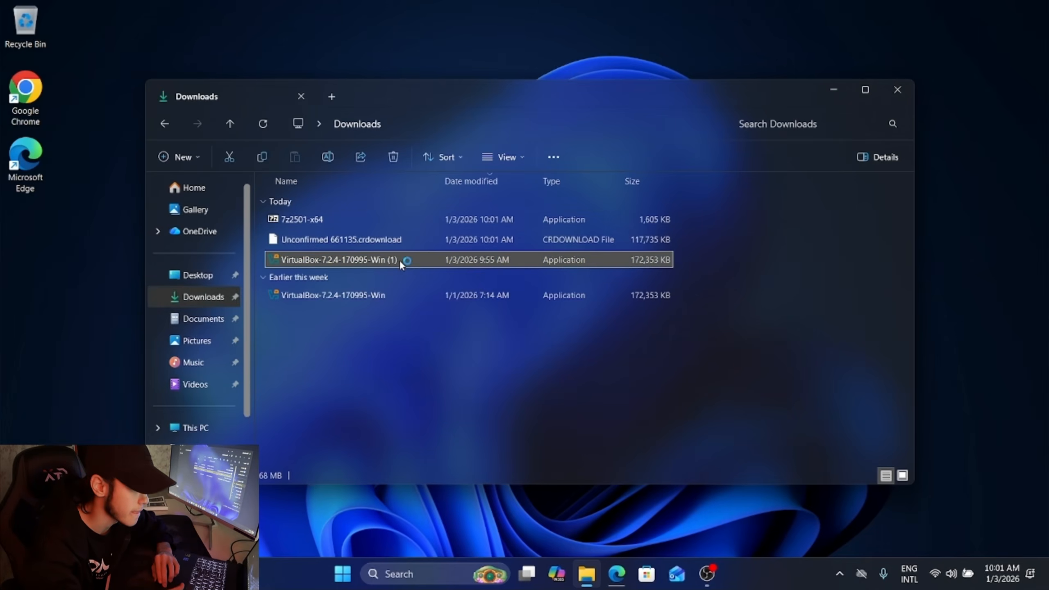
click(564, 303)
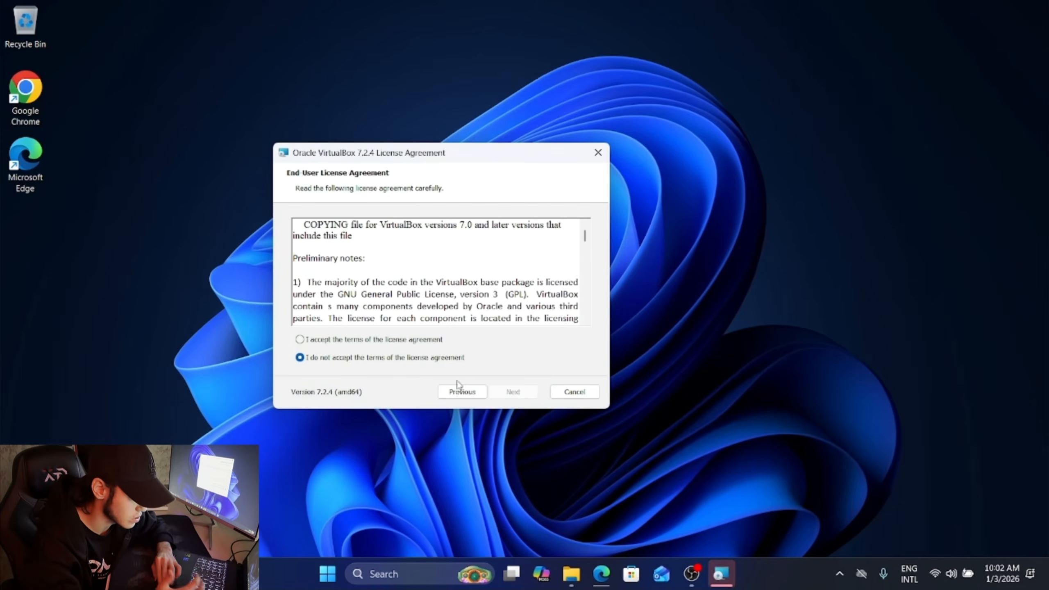
Accept the license agreement and install VirtualBox 7.2.4 with the default features and location, agreeing to the network disconnection
click(344, 340)
click(495, 390)
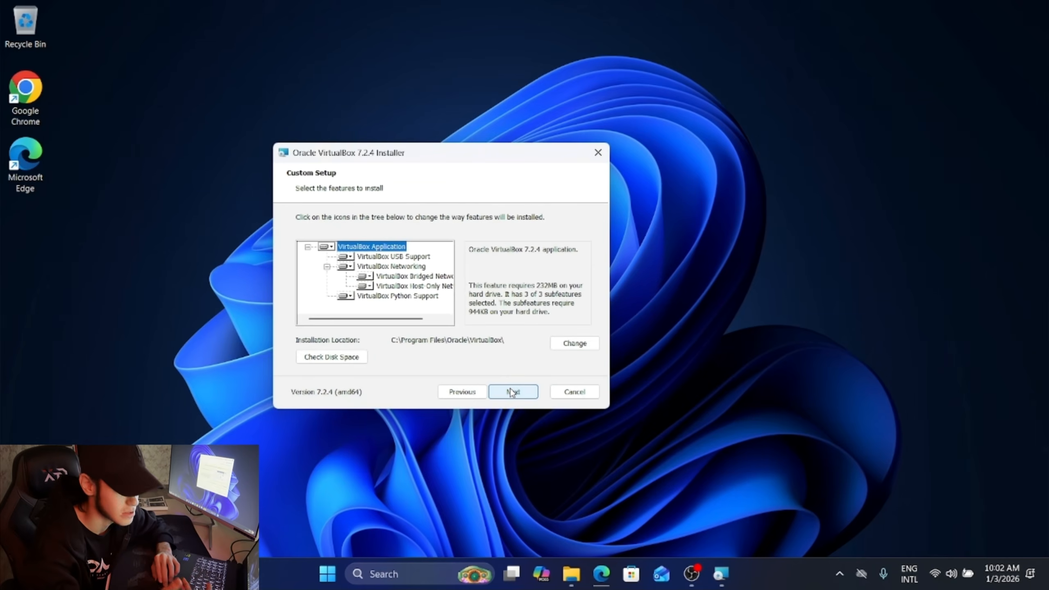
click(523, 392)
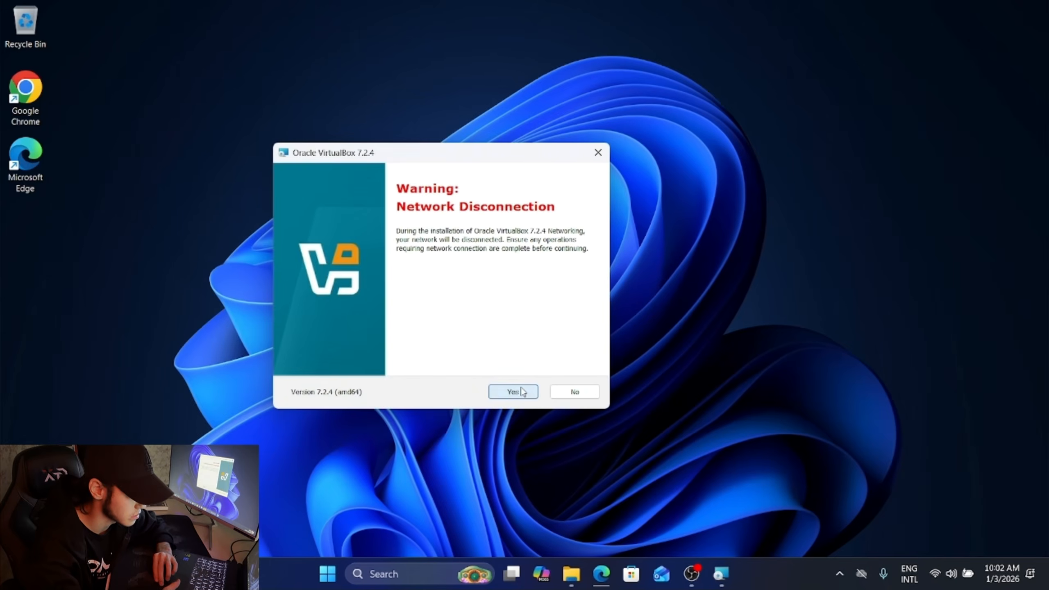
click(513, 392)
click(514, 393)
click(513, 391)
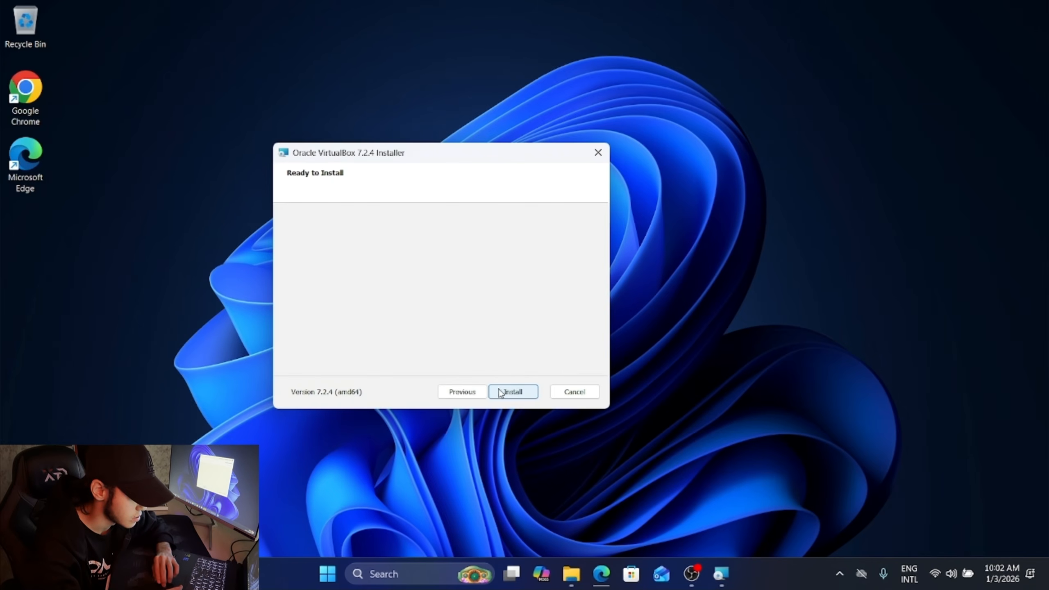
click(512, 392)
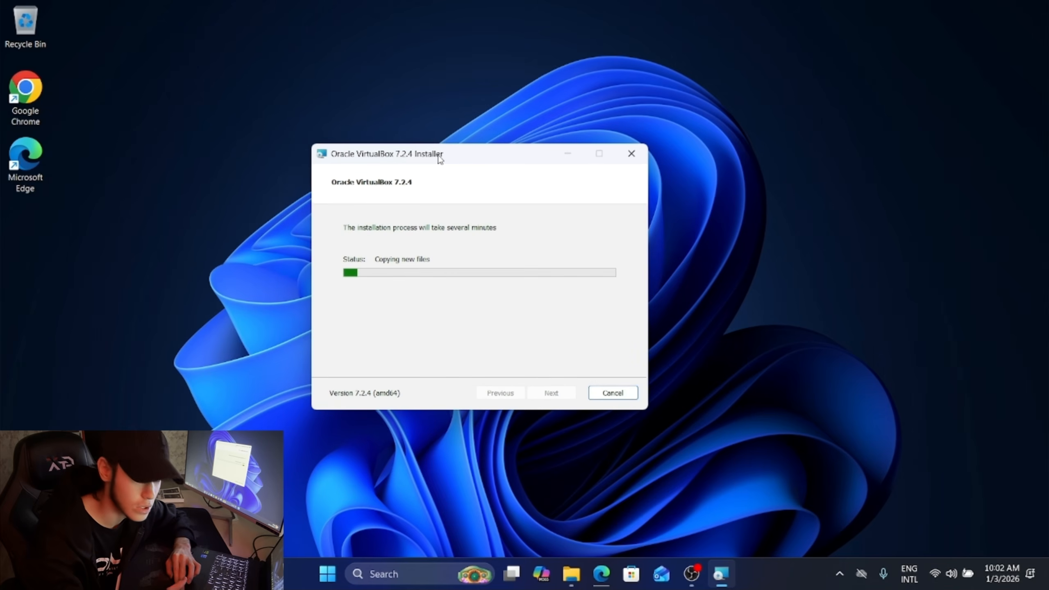
Run the 7z2501-x64 installer from the Downloads folder and install 7-Zip in its default destination folder
click(575, 578)
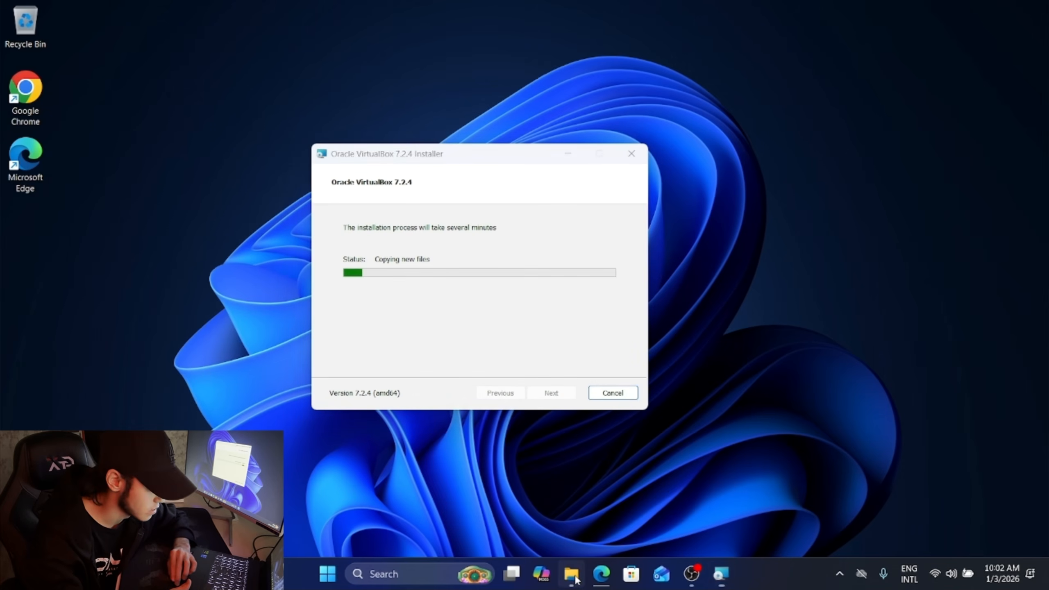
click(353, 220)
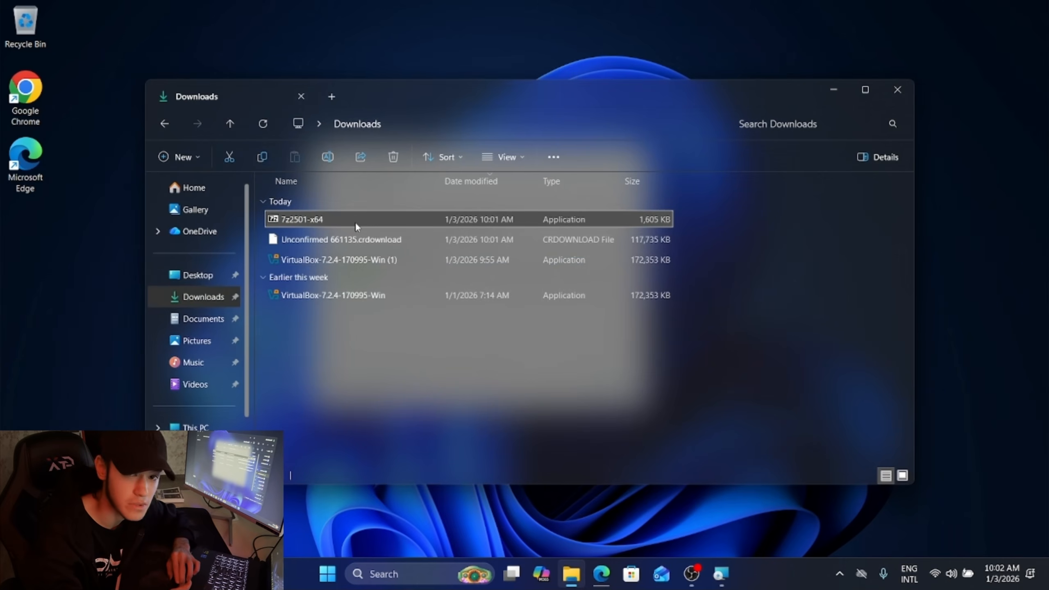
double_click(355, 222)
click(558, 303)
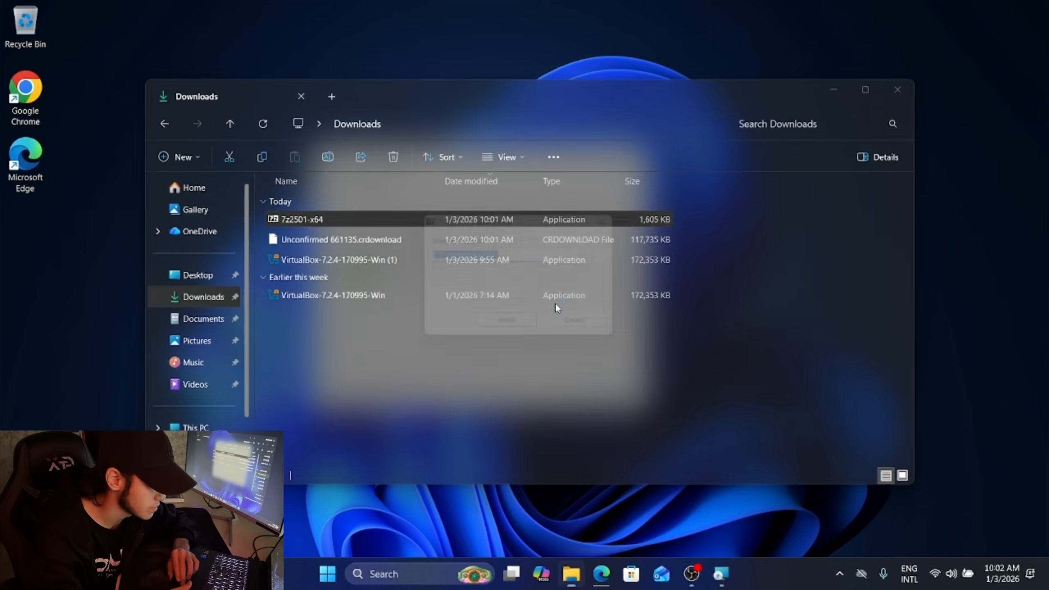
key(Return)
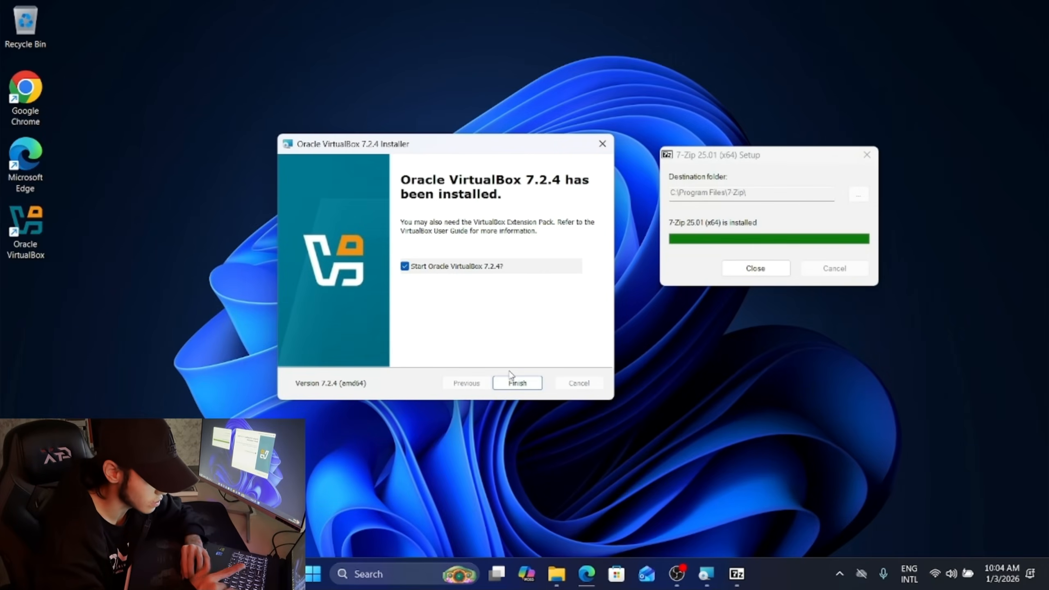
Finish the VirtualBox setup with the option to start the program enabled, and close the completed 7-Zip setup
click(512, 382)
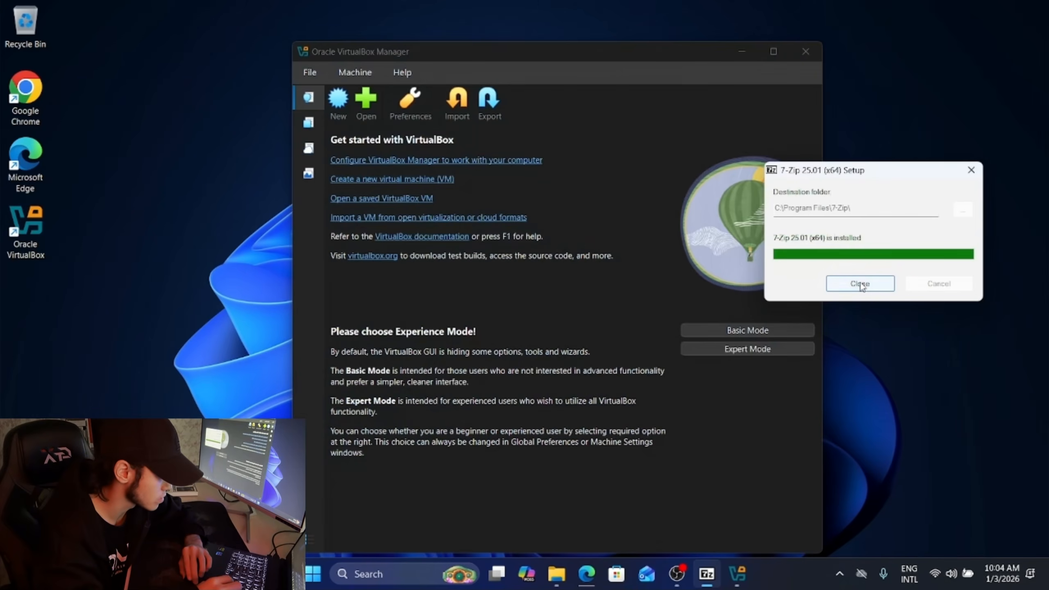
click(860, 284)
drag(646, 49, 585, 29)
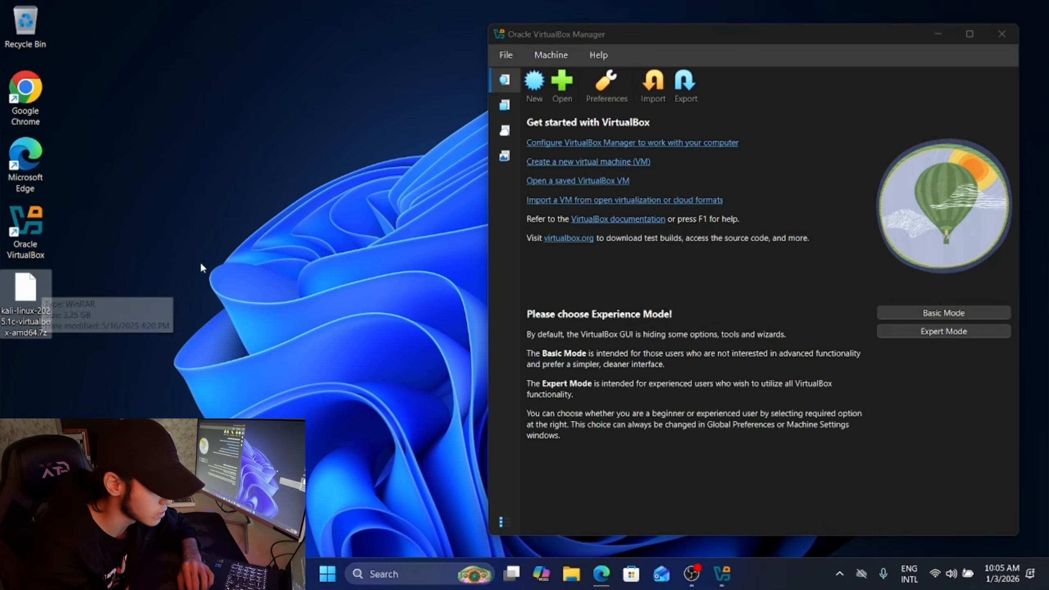
Start browsing the PC for another program to open the kali-linux-2025.1c-virtualbox-amd64.7z archive on the desktop
click(608, 34)
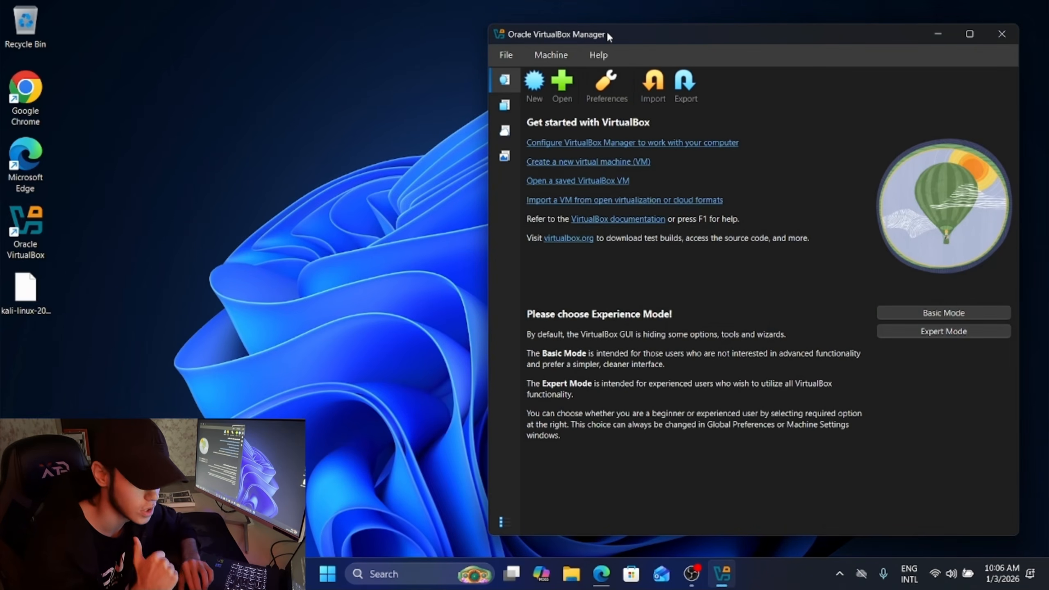
right_click(30, 286)
mouse_move(180, 333)
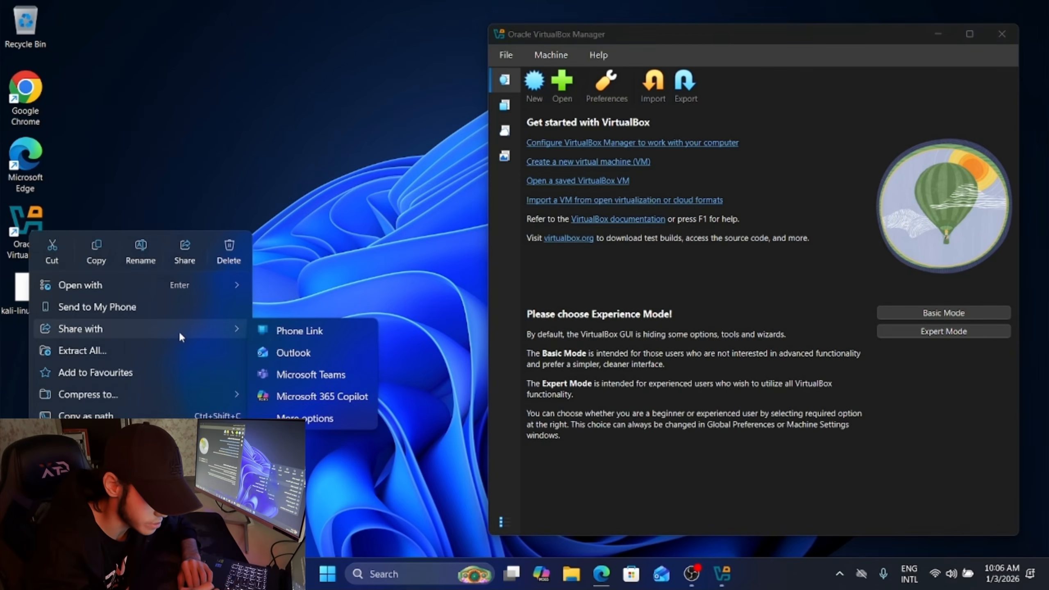
mouse_move(189, 292)
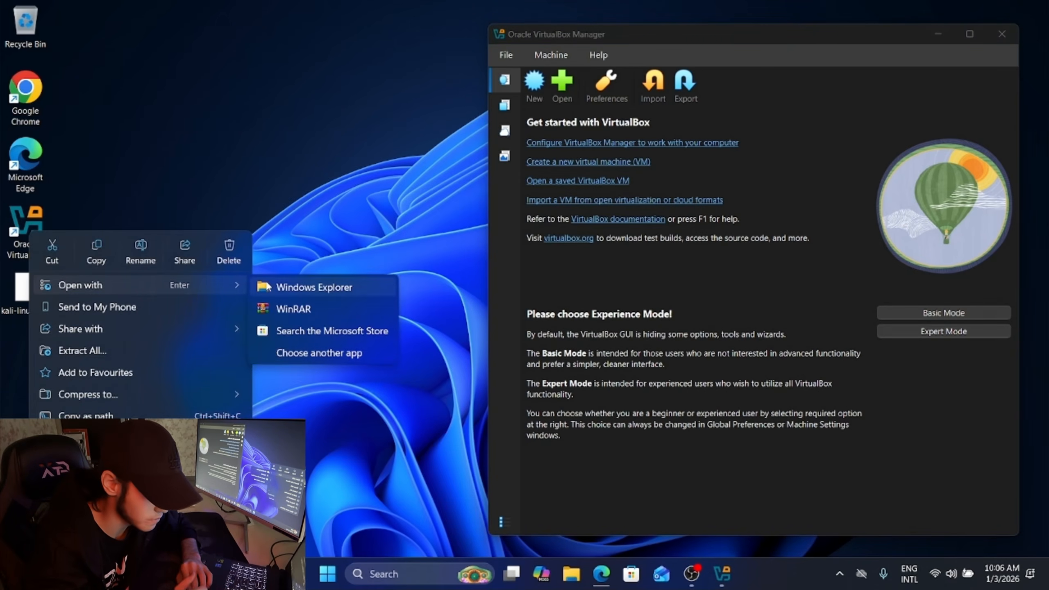
click(293, 349)
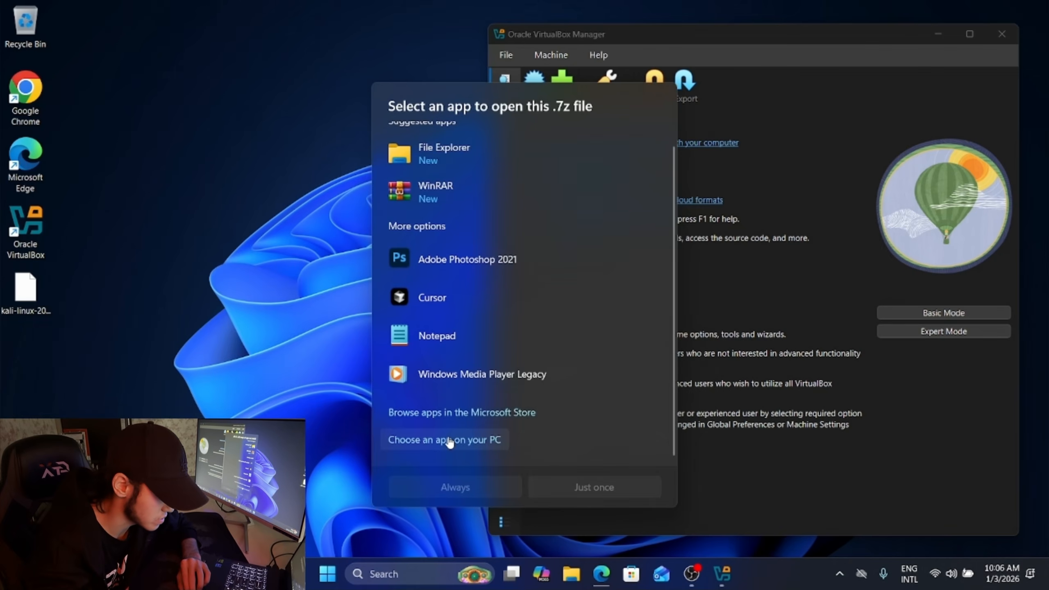
click(449, 441)
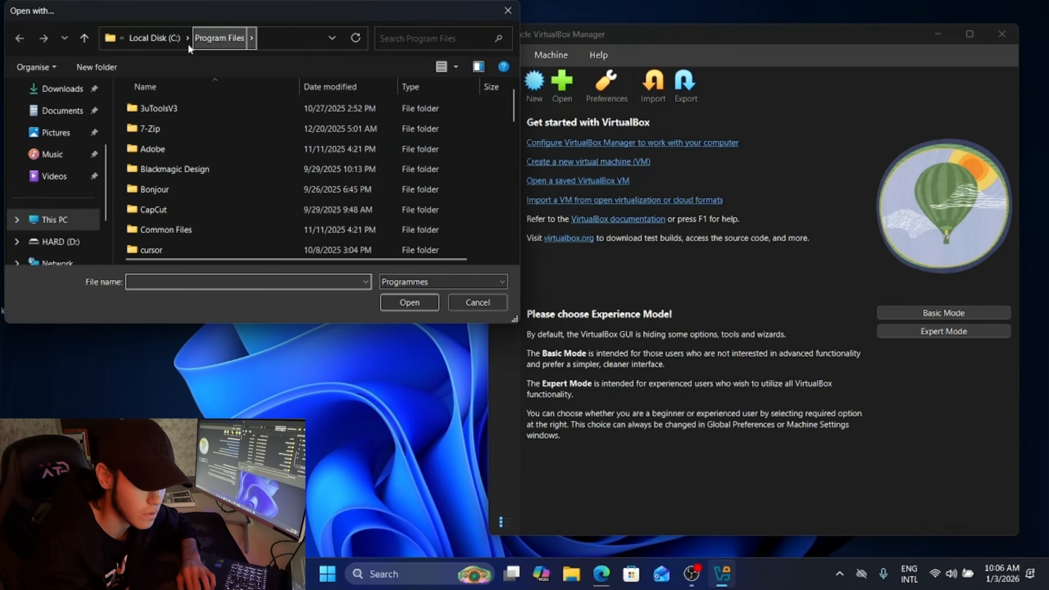
Choose 7zG from C:\Program Files\7-Zip as the app that always opens .7z files, and dismiss the resulting 7-Zip message
click(301, 41)
click(220, 43)
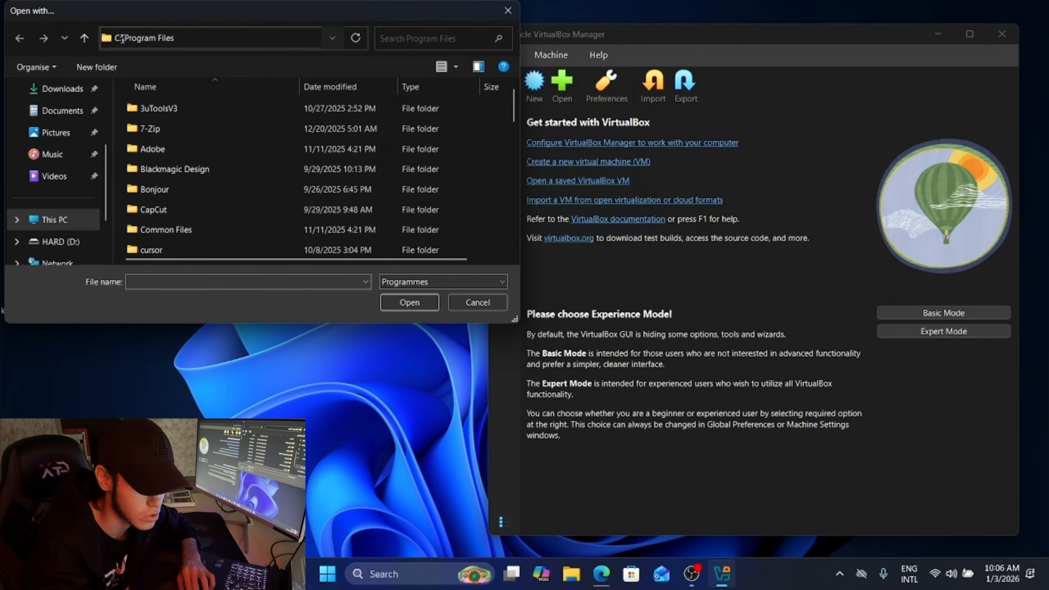
double_click(179, 127)
click(165, 168)
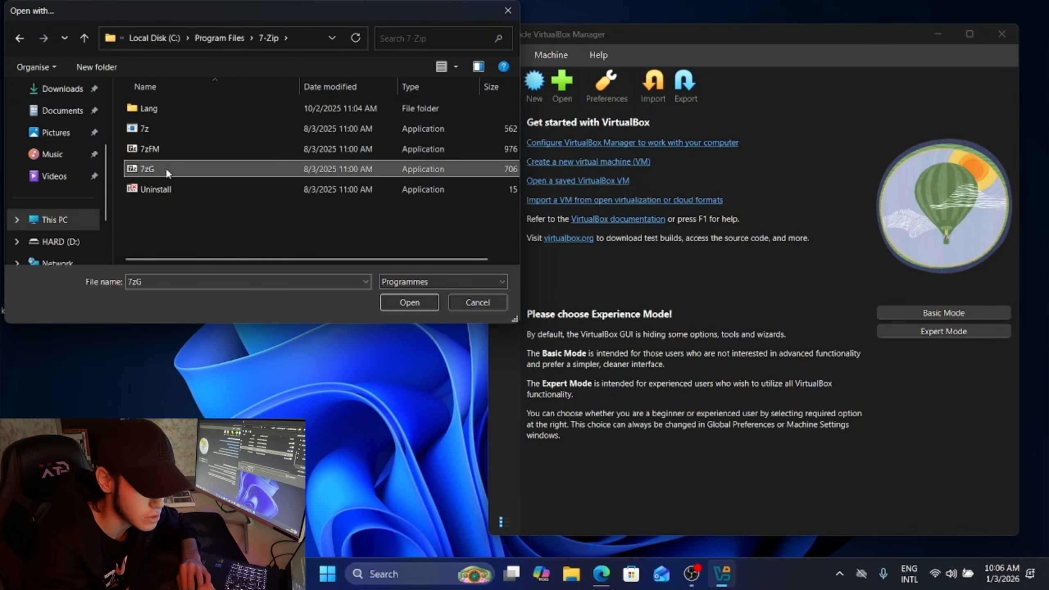
click(414, 302)
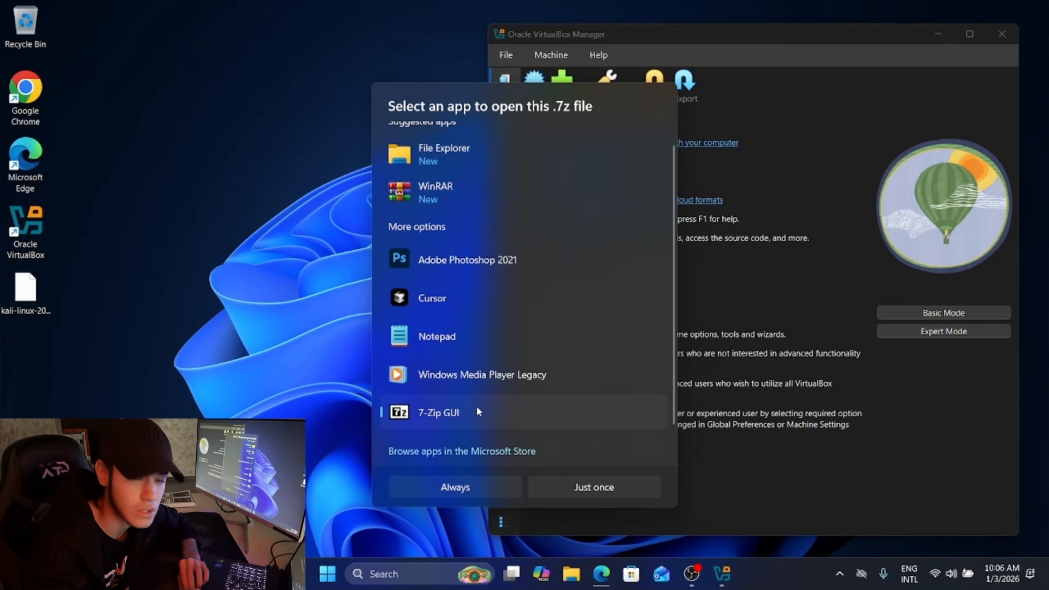
click(456, 487)
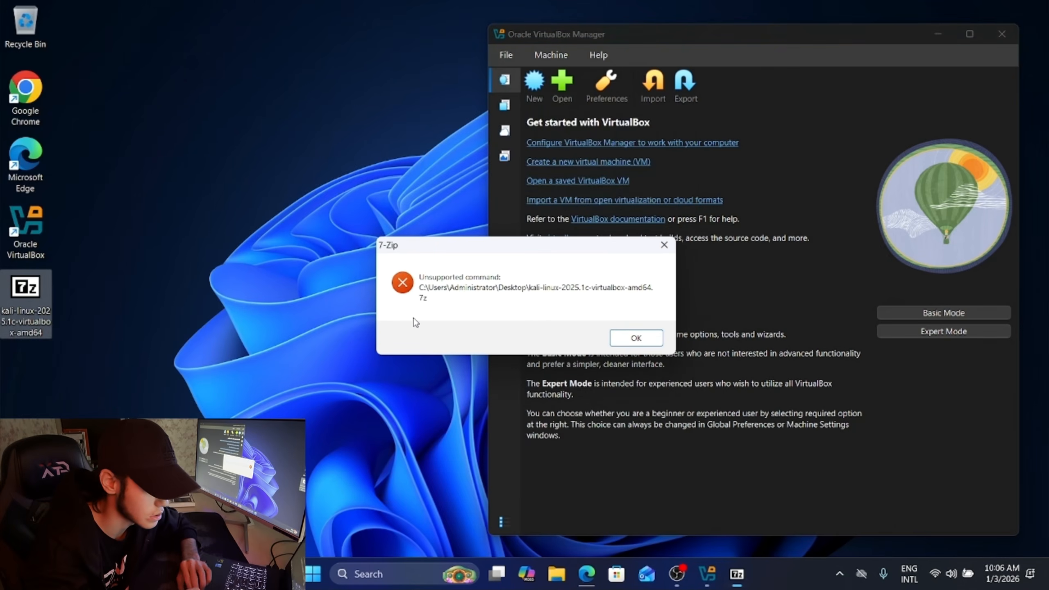
click(657, 337)
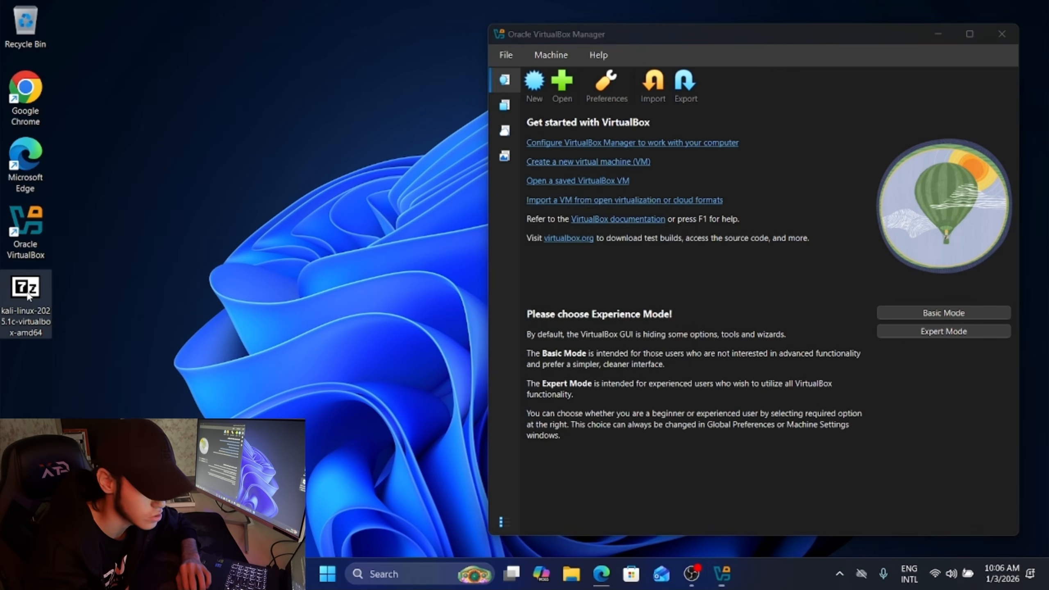
Extract the kali-linux-2025.1c-virtualbox-amd64 archive to the suggested desktop folder, with extracted files shown when complete
right_click(28, 294)
click(57, 345)
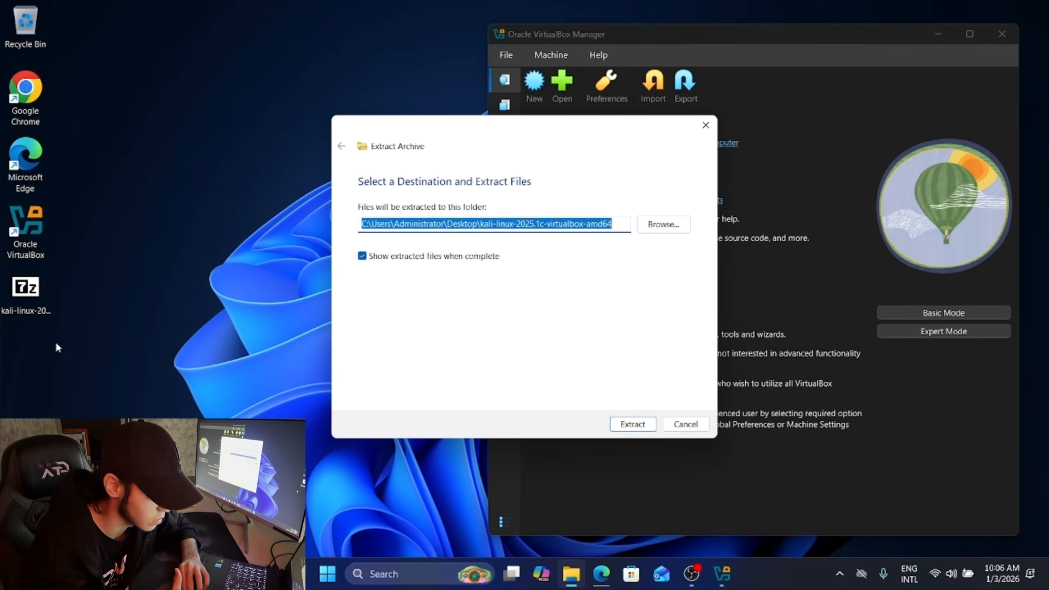
click(434, 364)
drag(503, 235, 613, 176)
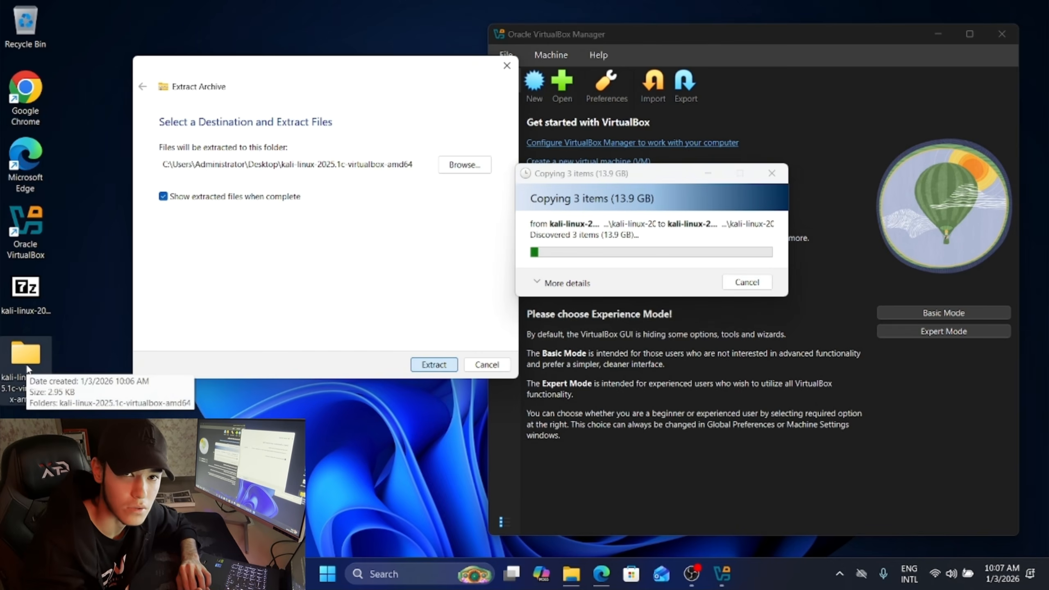
click(560, 252)
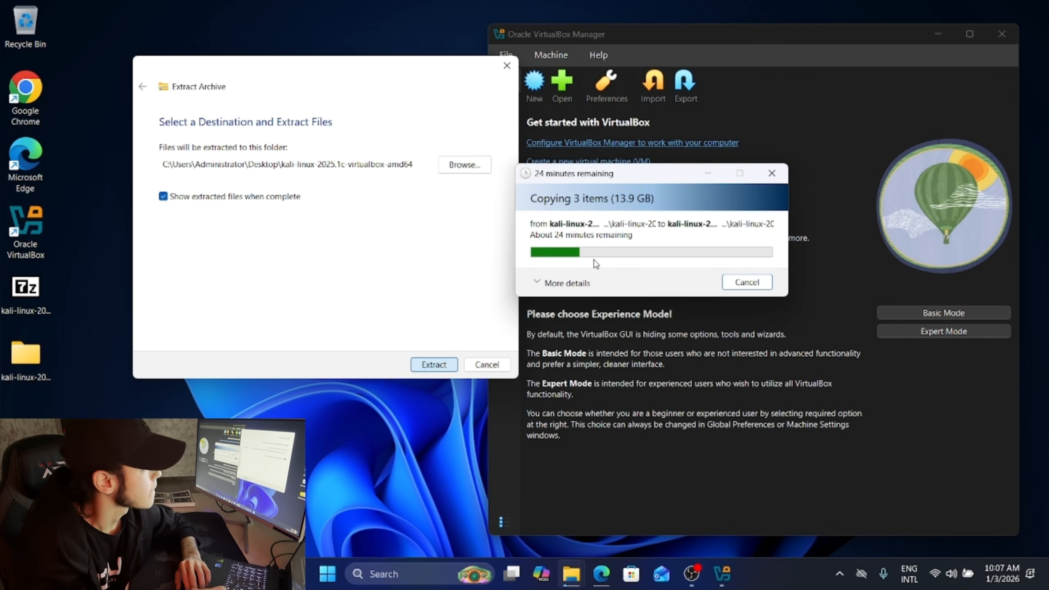
drag(631, 182, 686, 170)
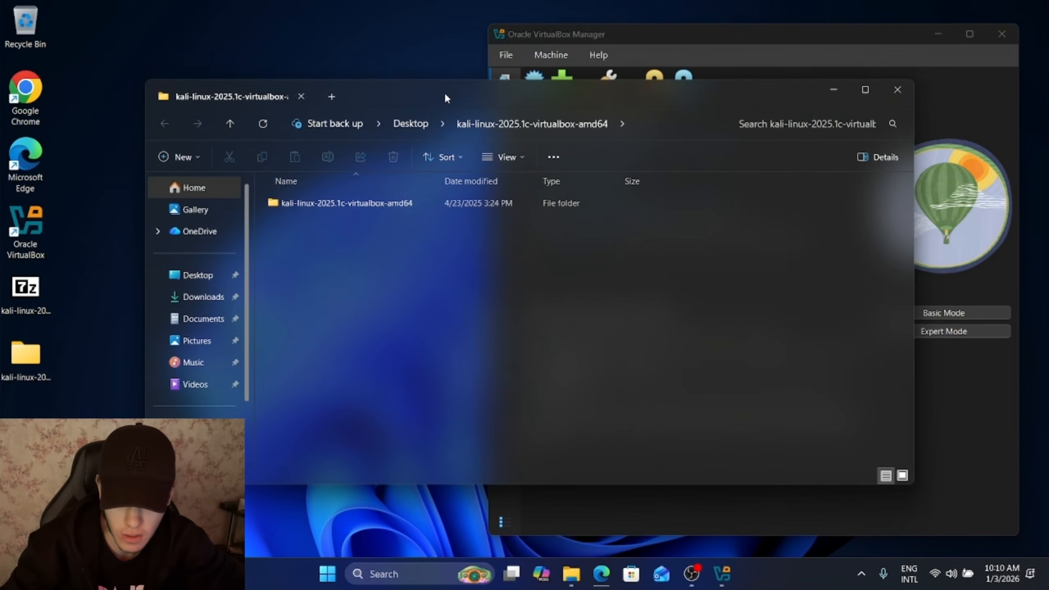
Close the extraction result window, reopen the extracted Kali folder from the desktop and enter its kali-linux-2025.1c-virtualbox-amd64 subfolder
drag(444, 91, 414, 110)
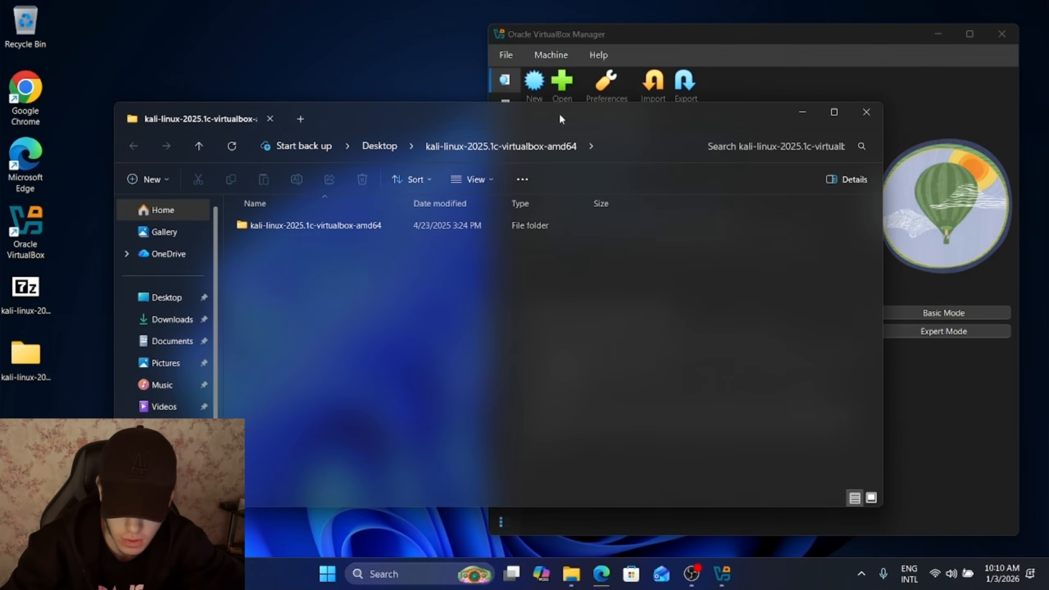
click(865, 112)
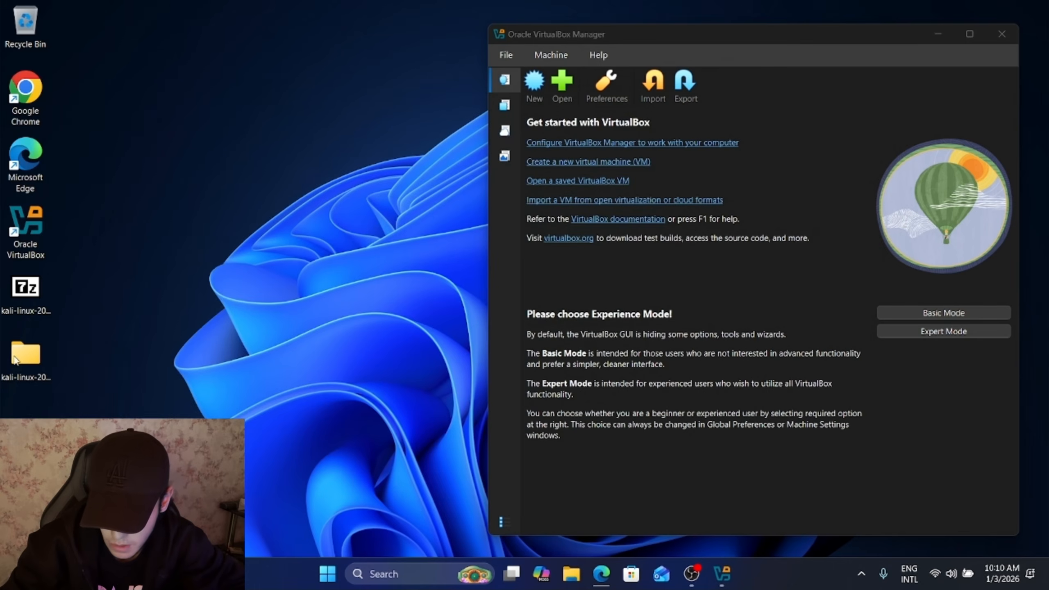
double_click(33, 362)
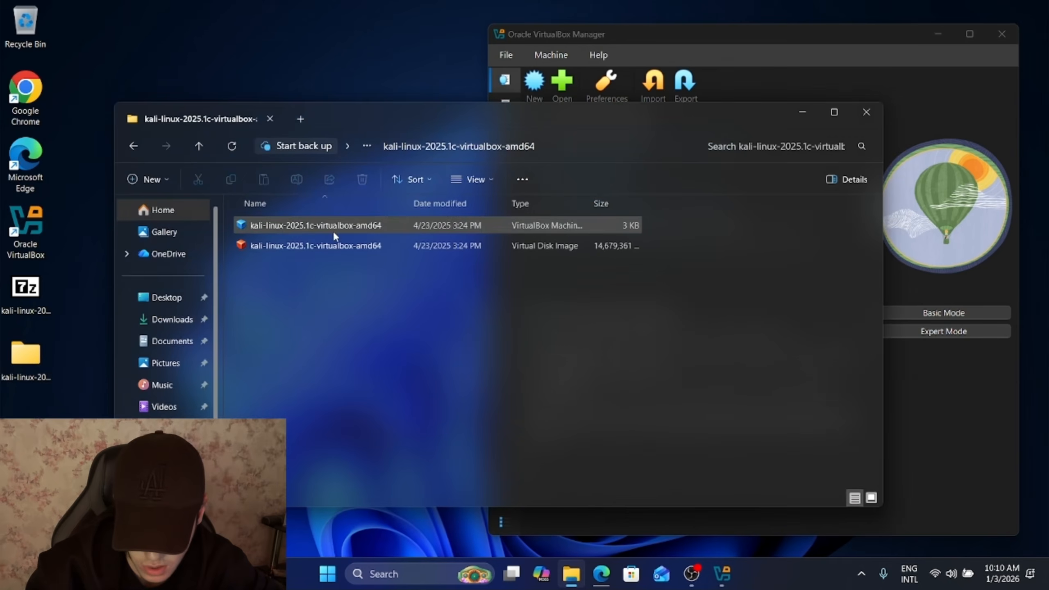
drag(345, 312, 278, 228)
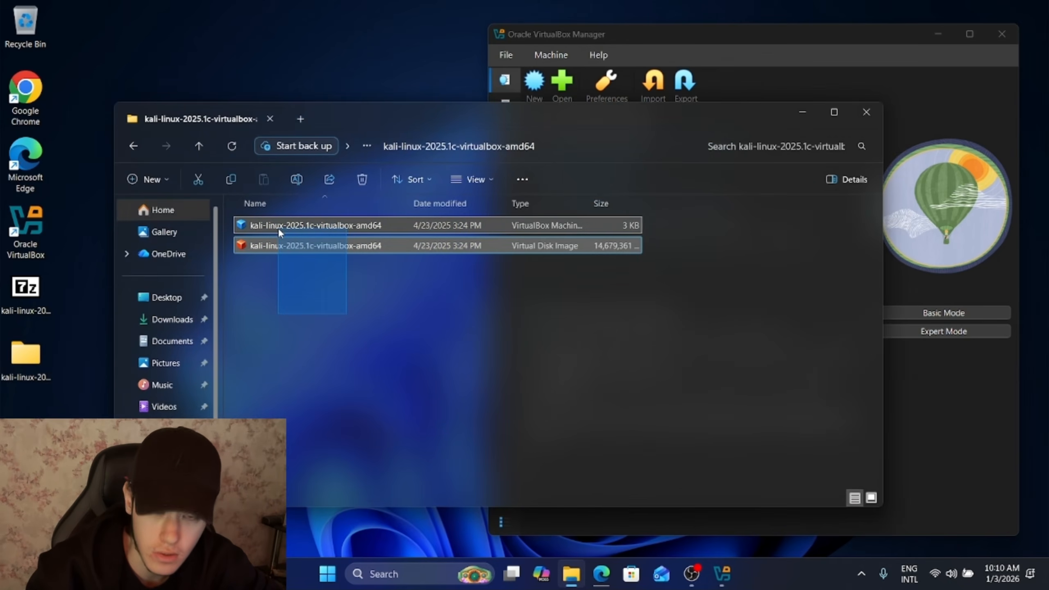
Turn on the display of file name extensions for the extracted Kali files
click(423, 309)
click(471, 179)
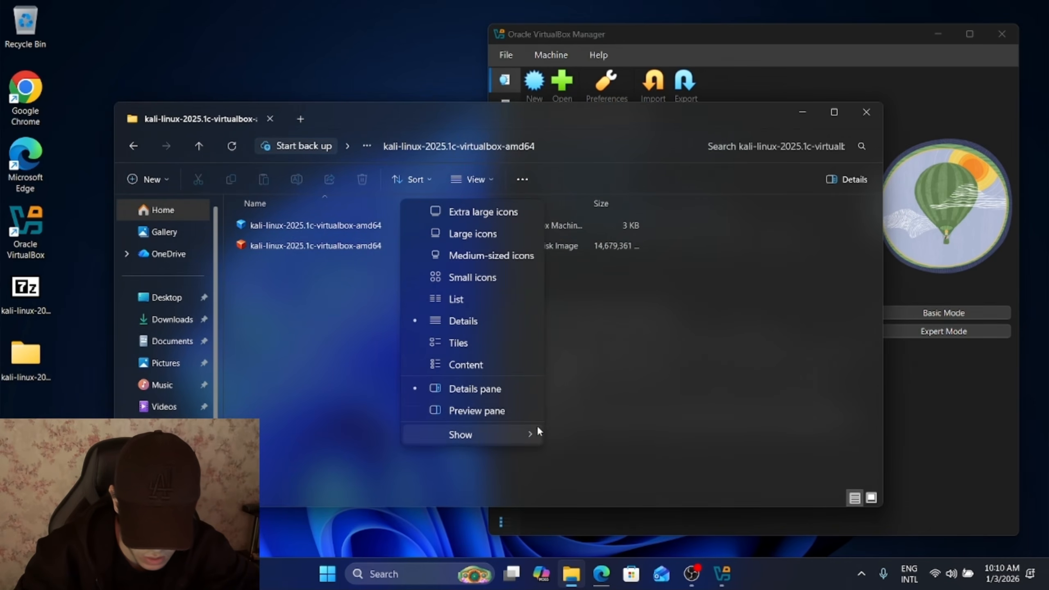
mouse_move(535, 432)
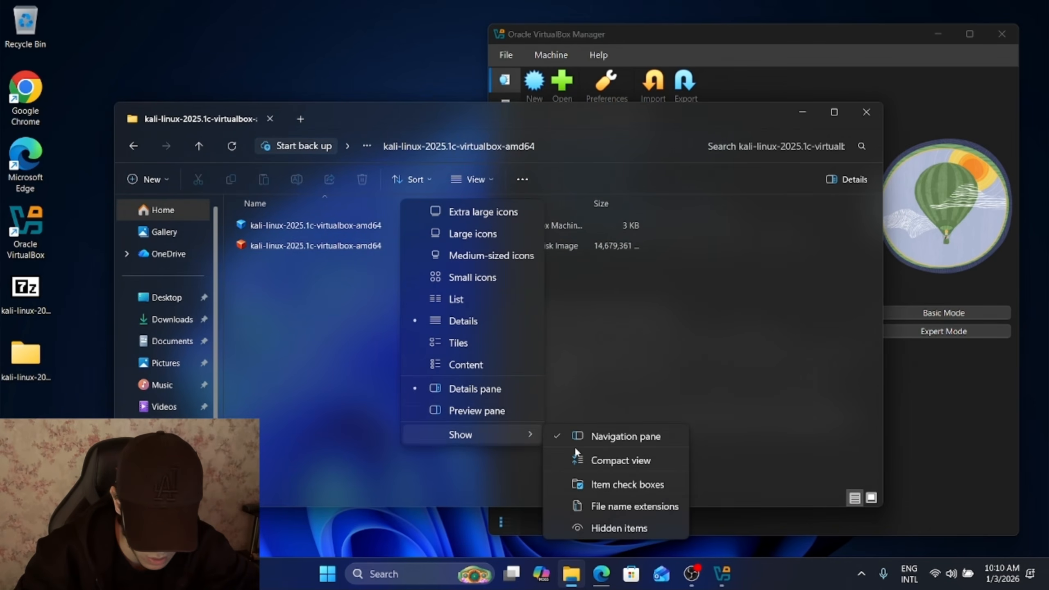
click(635, 507)
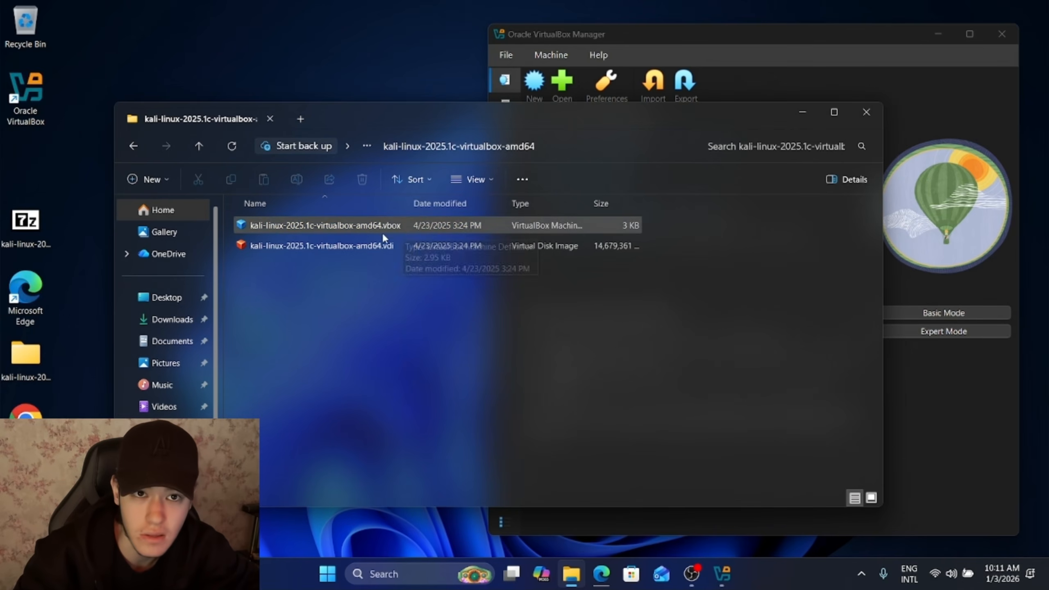
Open kali-linux-2025.1c-virtualbox-amd64.vbox in VirtualBox to add the Kali machine, and maximize the manager window
click(400, 244)
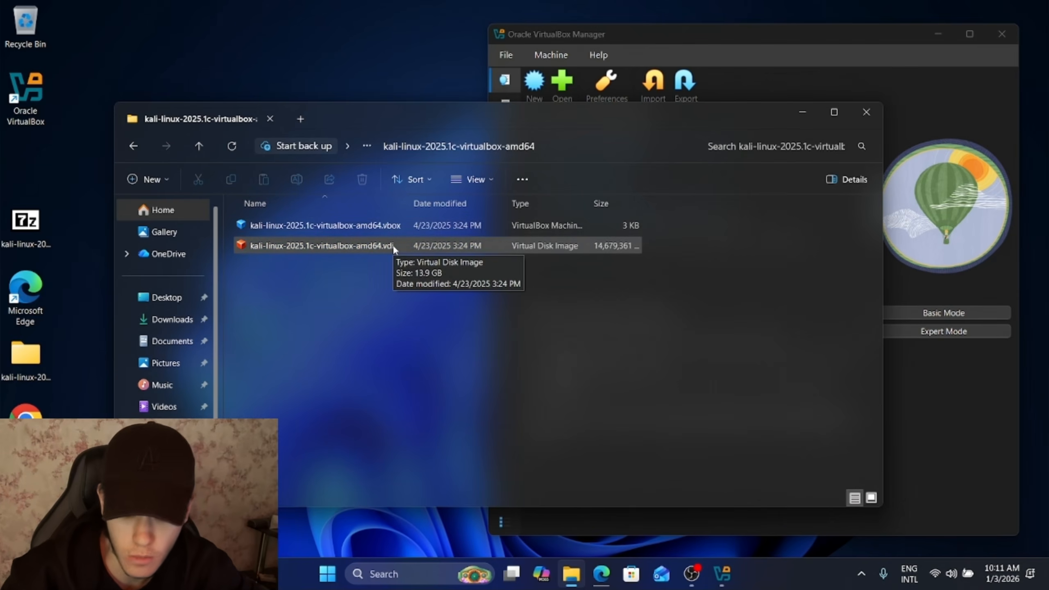
double_click(378, 227)
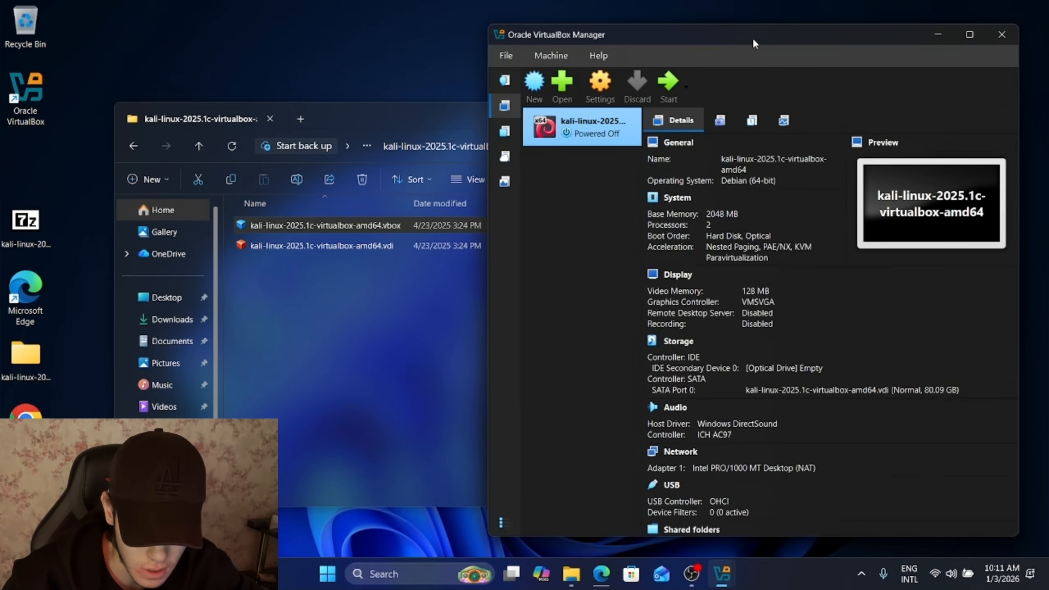
drag(584, 77, 553, 95)
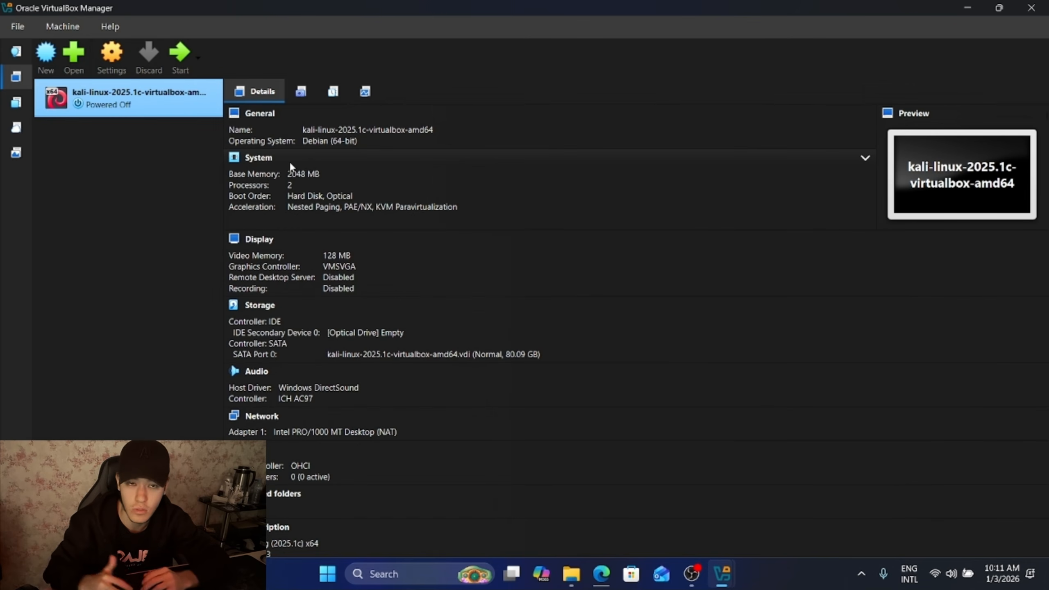
Open the Kali virtual machine's settings and check its VM name, OS and OS version choices without changing them
click(111, 53)
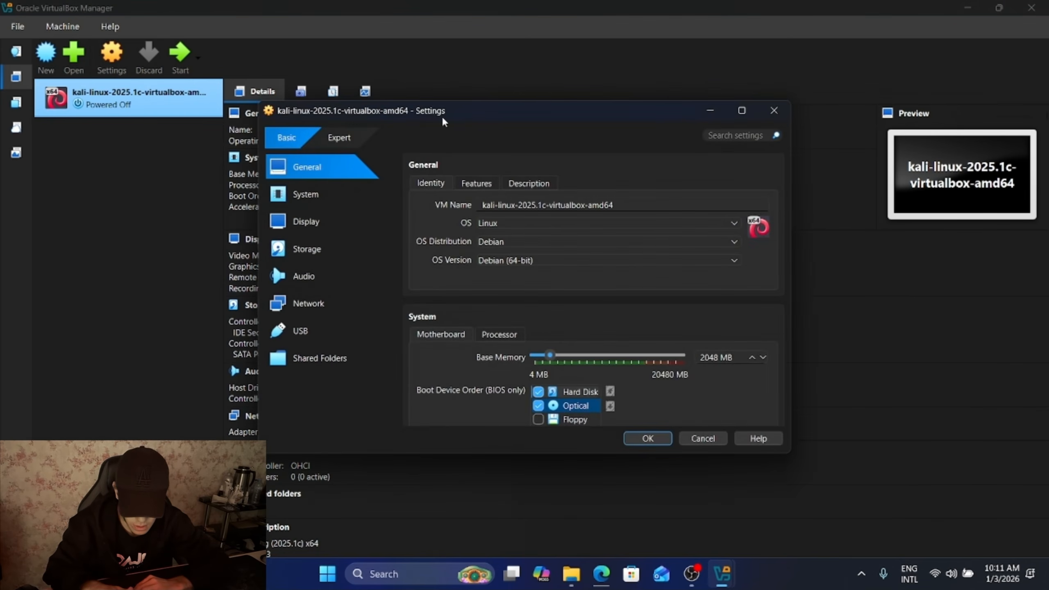
click(530, 226)
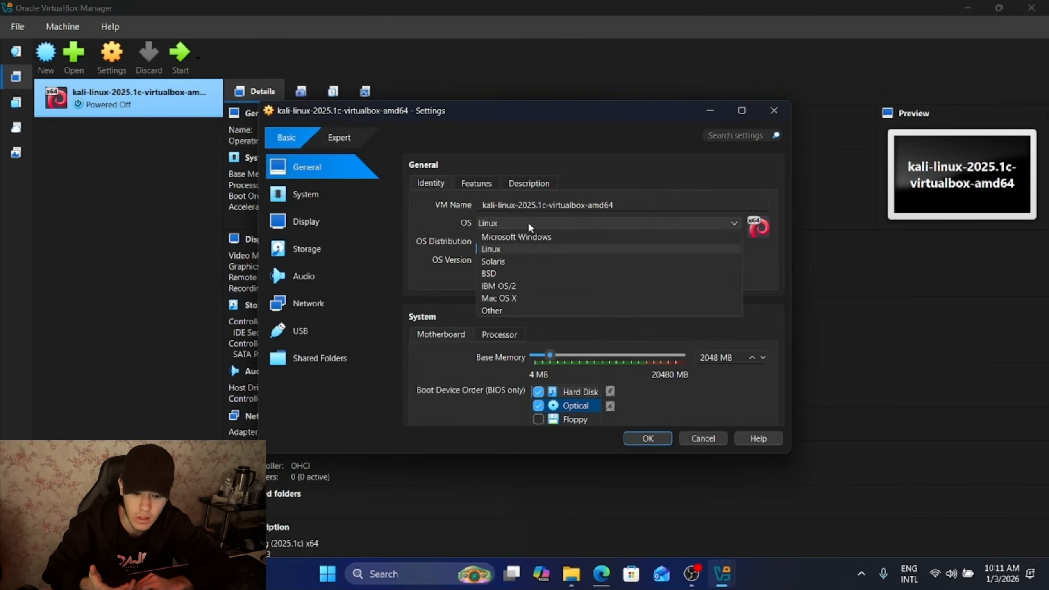
click(530, 227)
triple_click(658, 207)
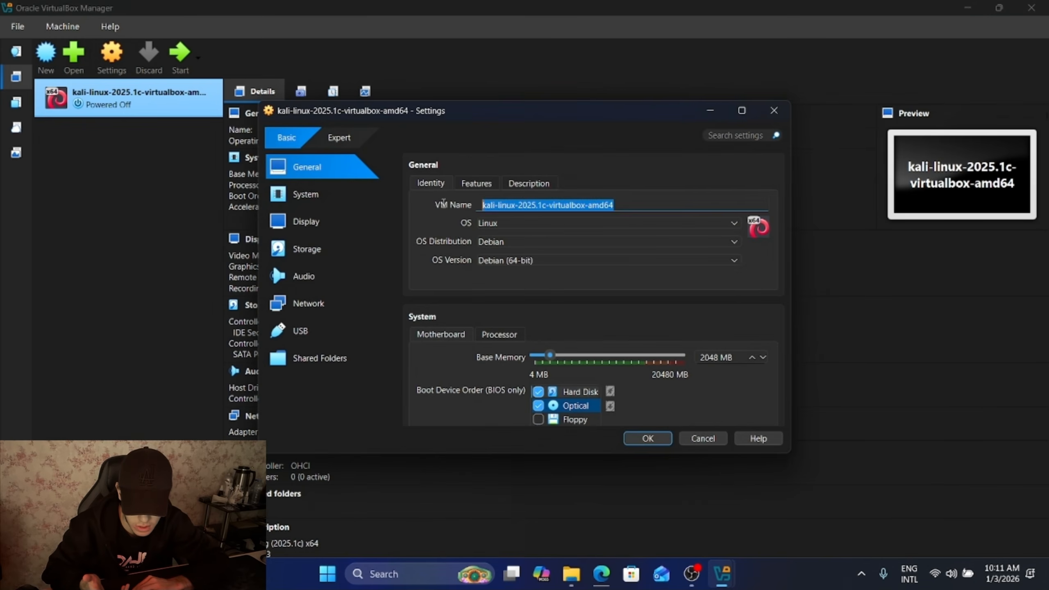
click(658, 210)
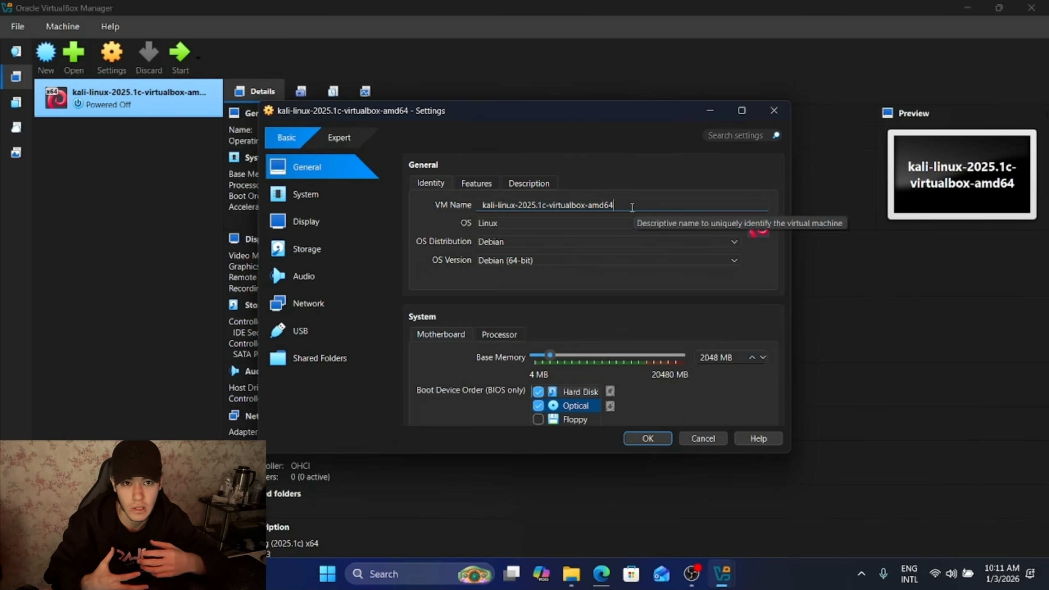
click(506, 260)
click(512, 261)
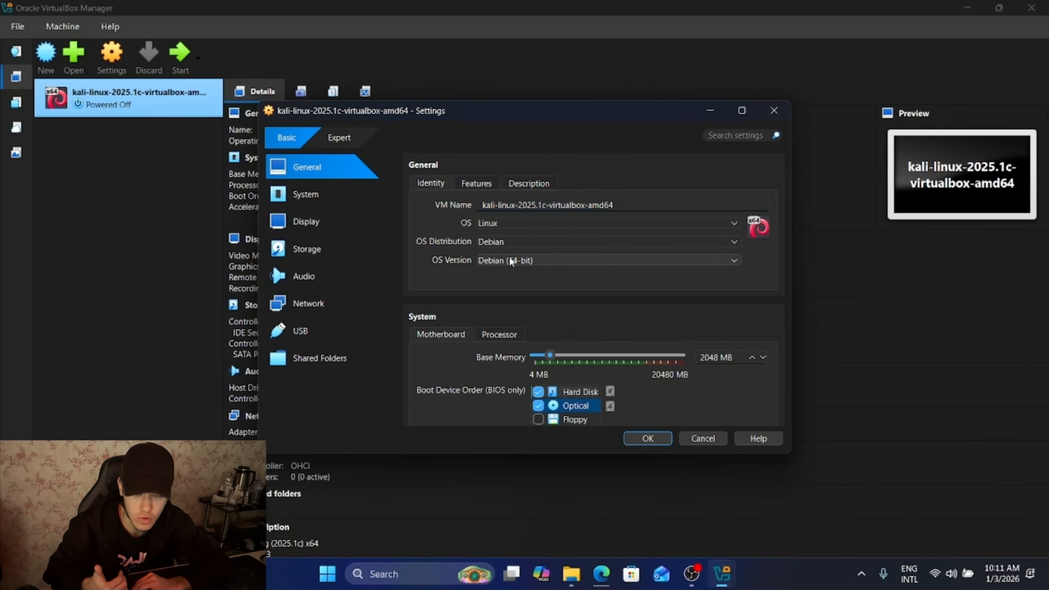
Set the Kali machine's base memory to 4096 MB and its number of CPUs to 4
scroll(422, 273, down, 2)
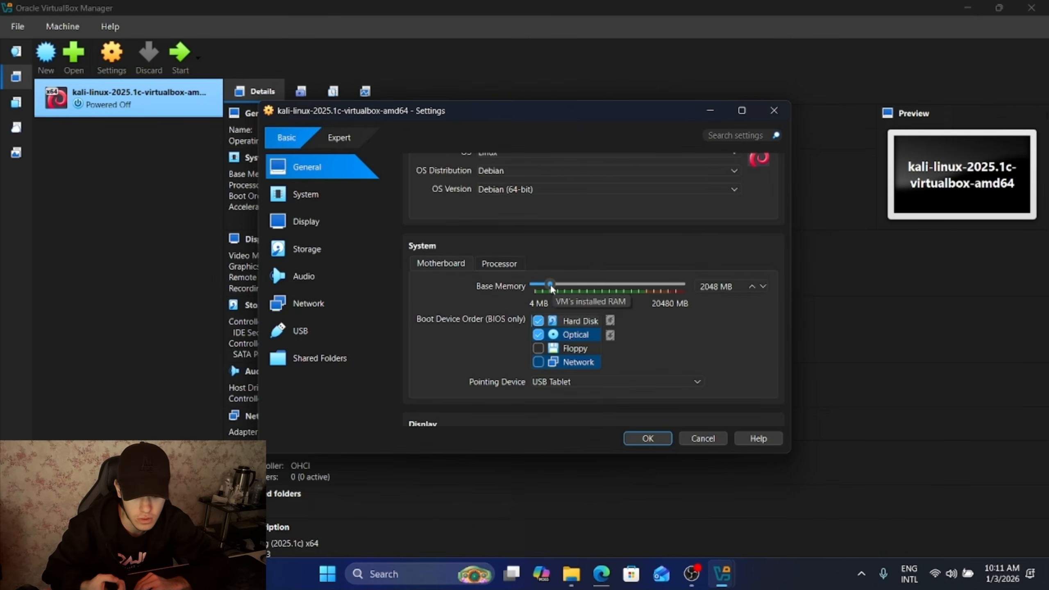
drag(551, 288, 580, 288)
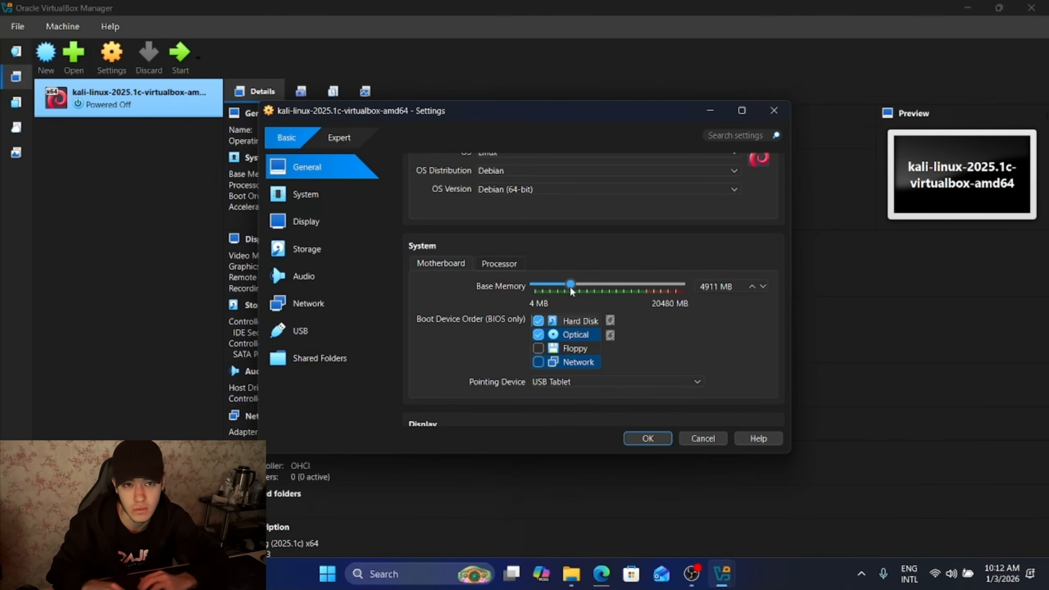
drag(570, 288, 565, 289)
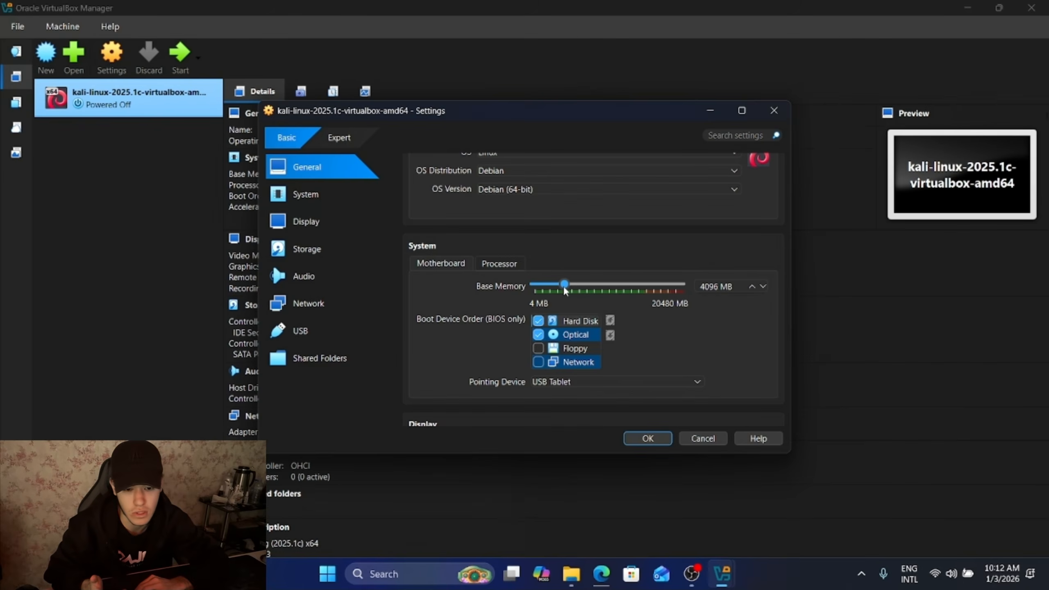
click(499, 263)
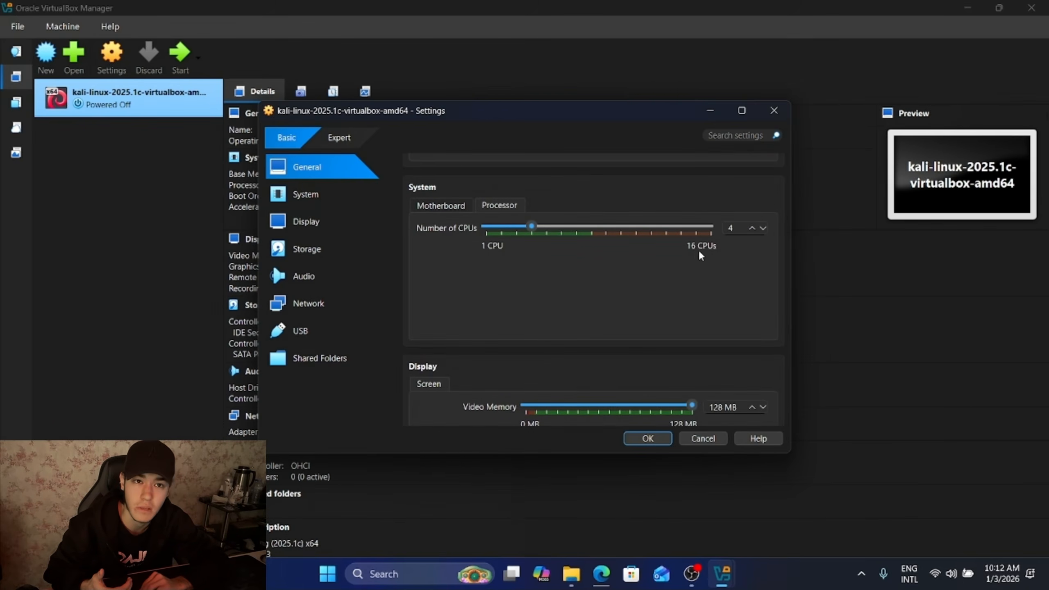
Attach the Kali machine's network Adapter 1 to Bridged Adapter, using the Realtek wireless card
click(440, 205)
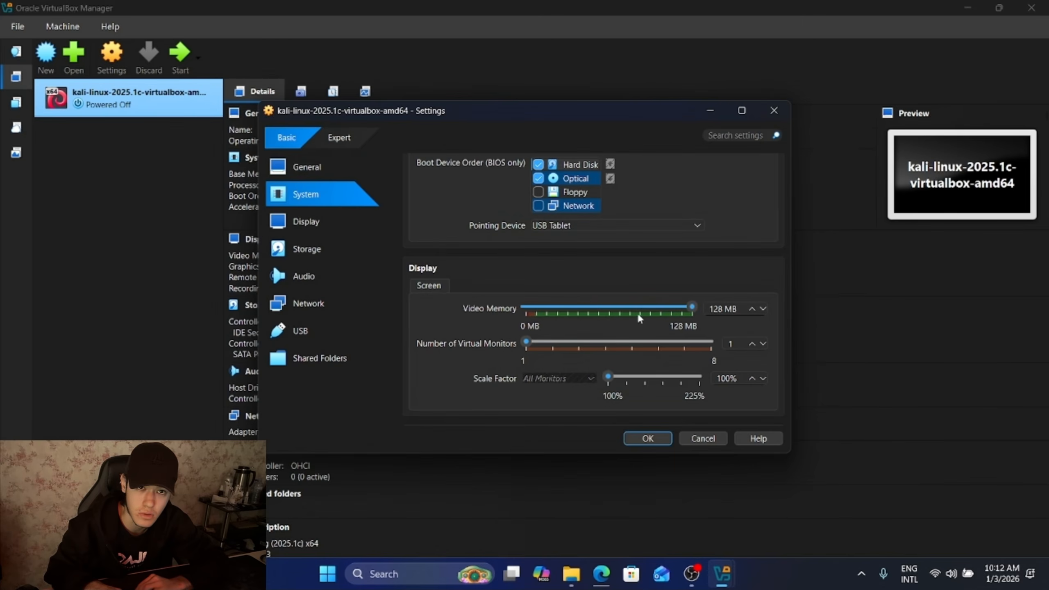
scroll(490, 324, down, 10)
scroll(490, 325, up, 3)
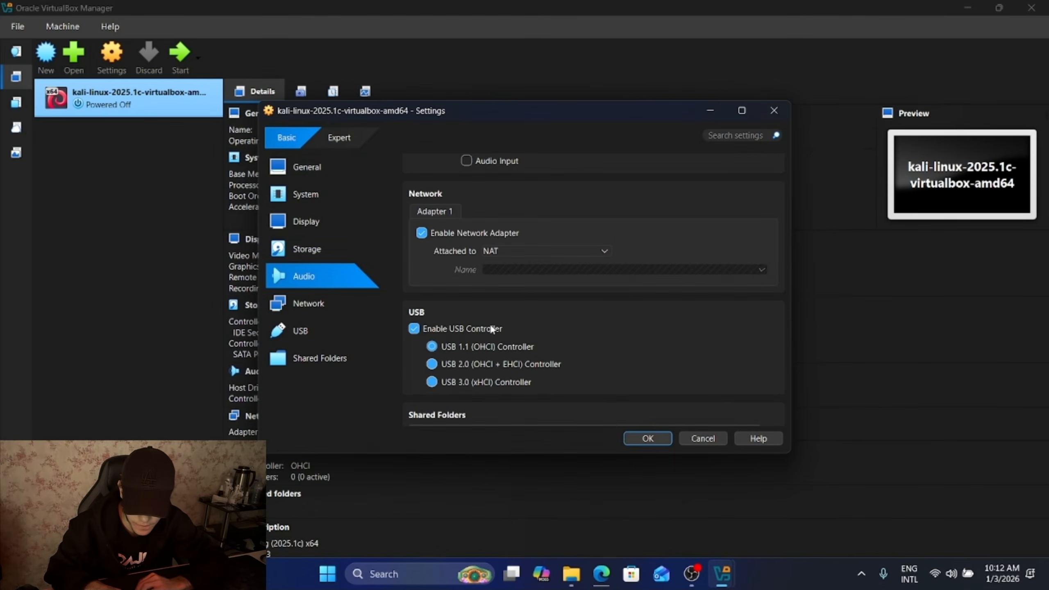
click(274, 296)
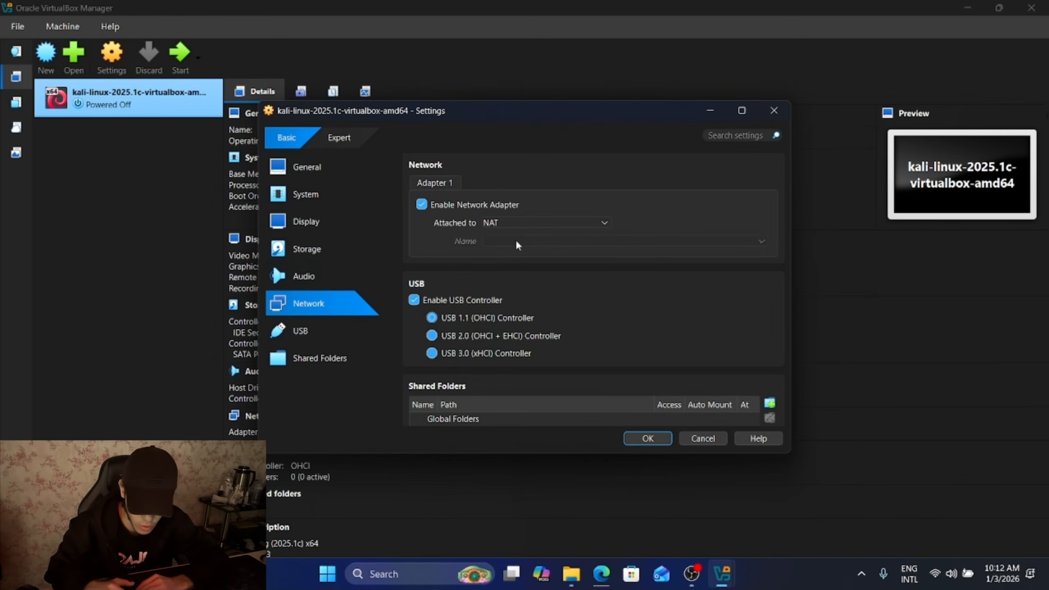
click(547, 228)
click(533, 246)
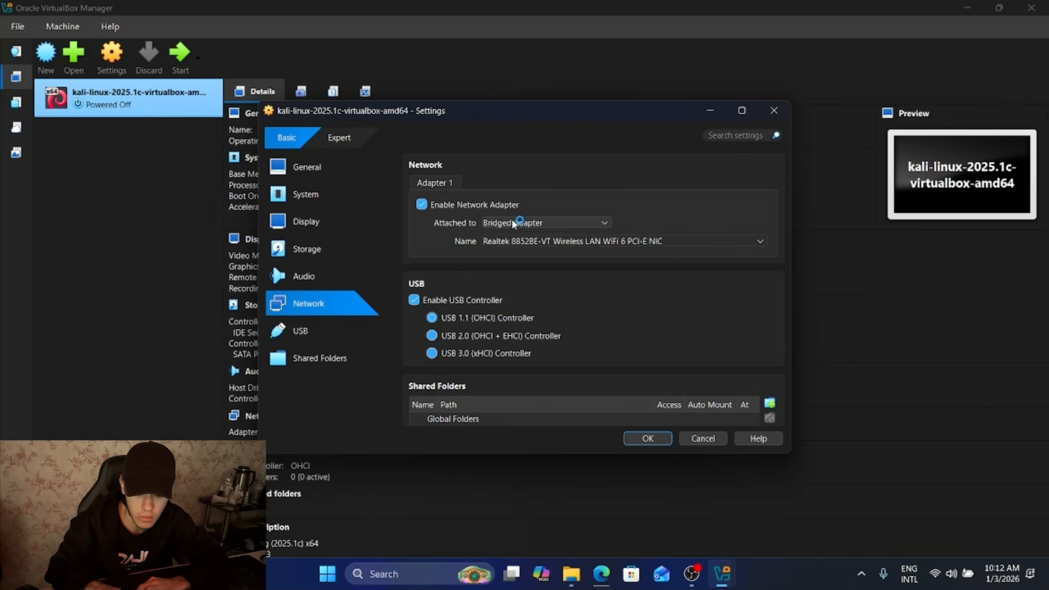
click(577, 223)
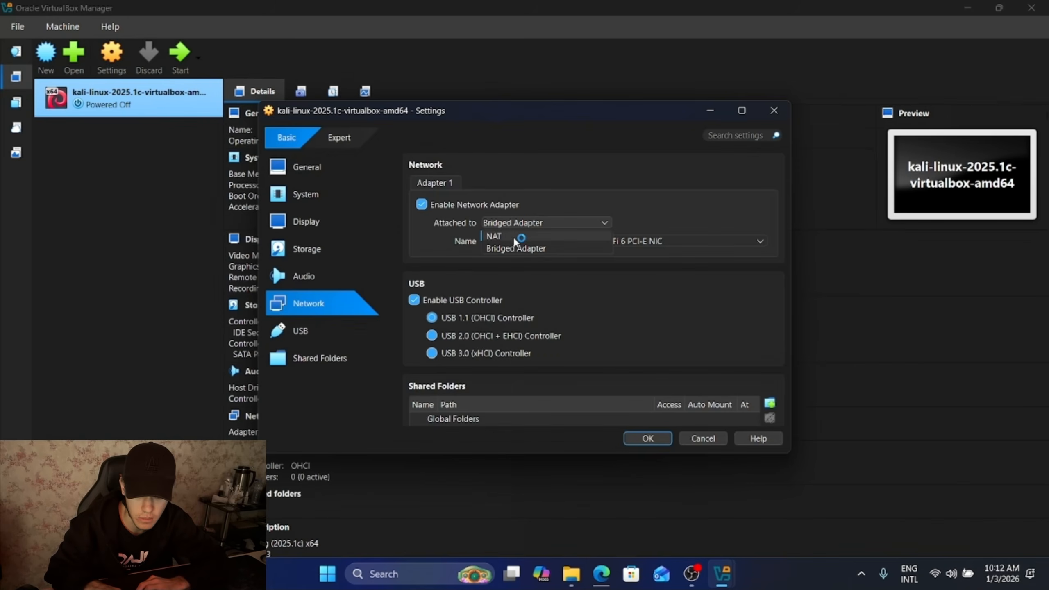
click(511, 247)
Set the Kali machine's USB controller to USB 3.0 (xHCI) and save the machine settings
scroll(638, 362, down, 2)
scroll(637, 362, up, 5)
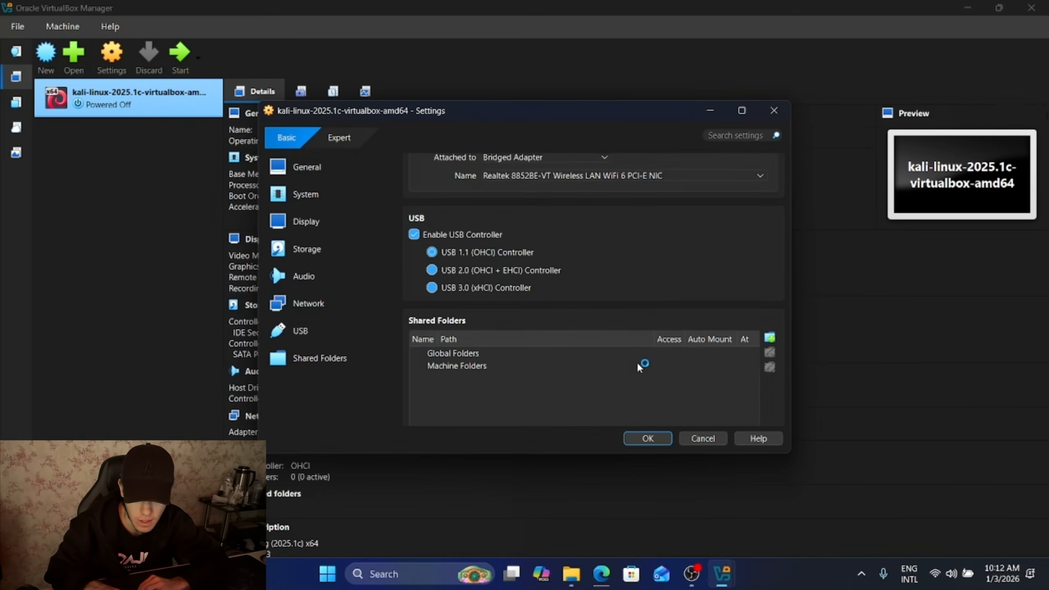
scroll(563, 290, down, 2)
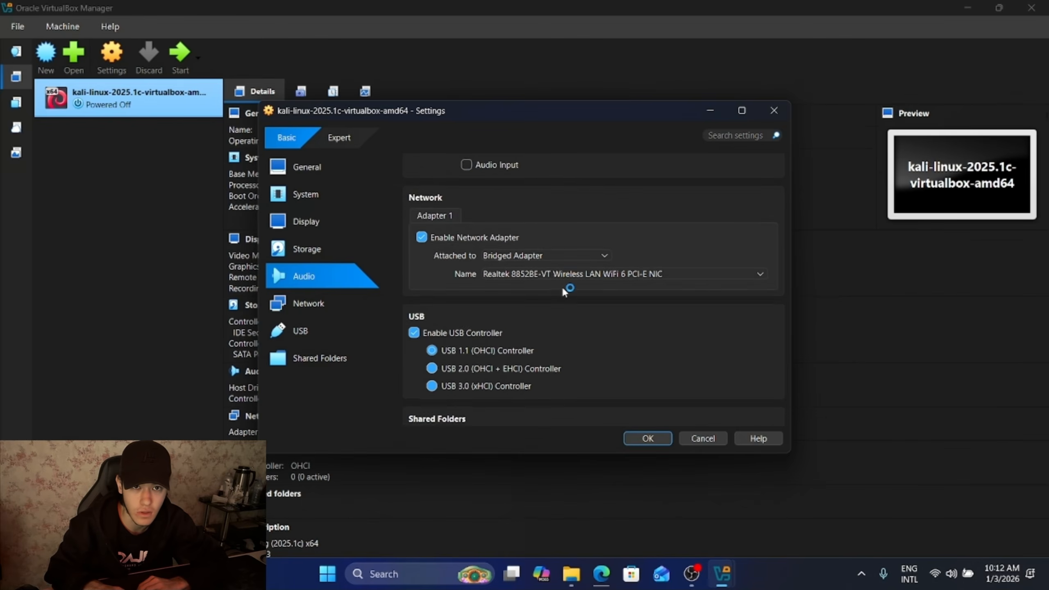
scroll(562, 288, down, 1)
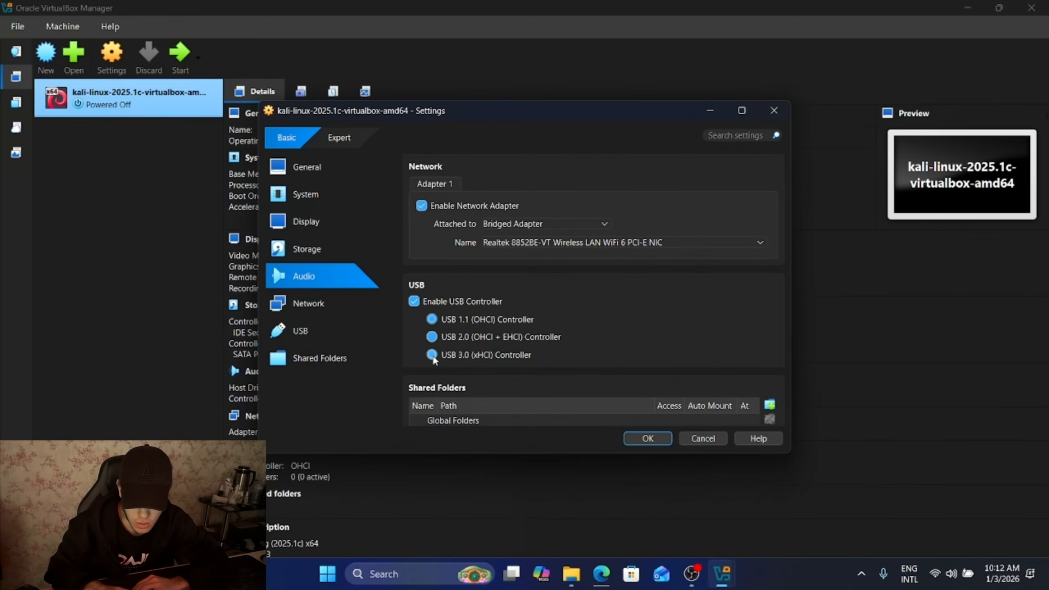
click(460, 355)
scroll(459, 351, down, 3)
click(647, 438)
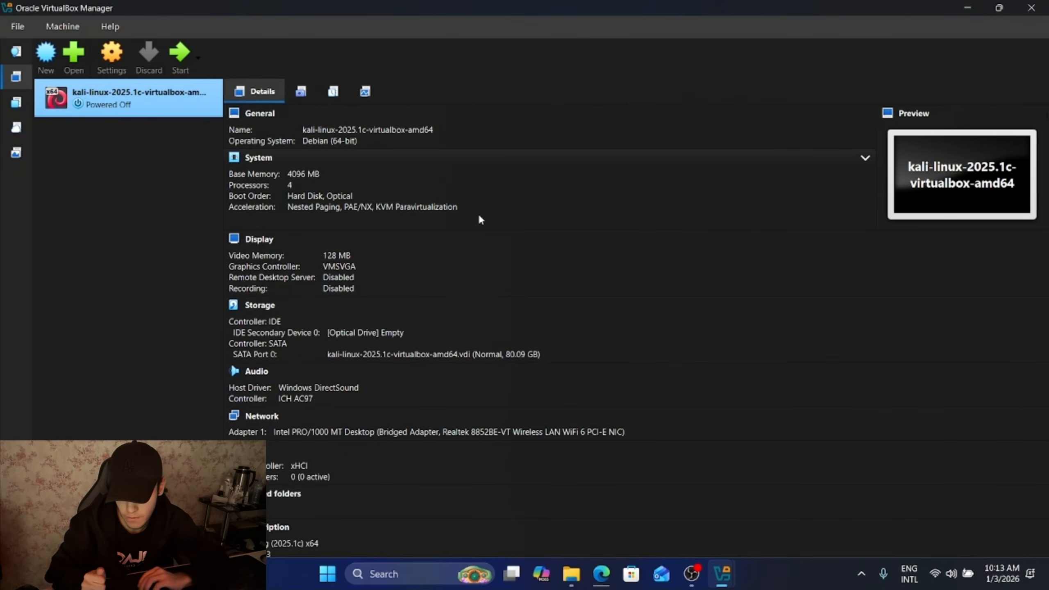
Start the Kali virtual machine, minimize the manager window, maximize the machine's window and dismiss its notifications
click(178, 62)
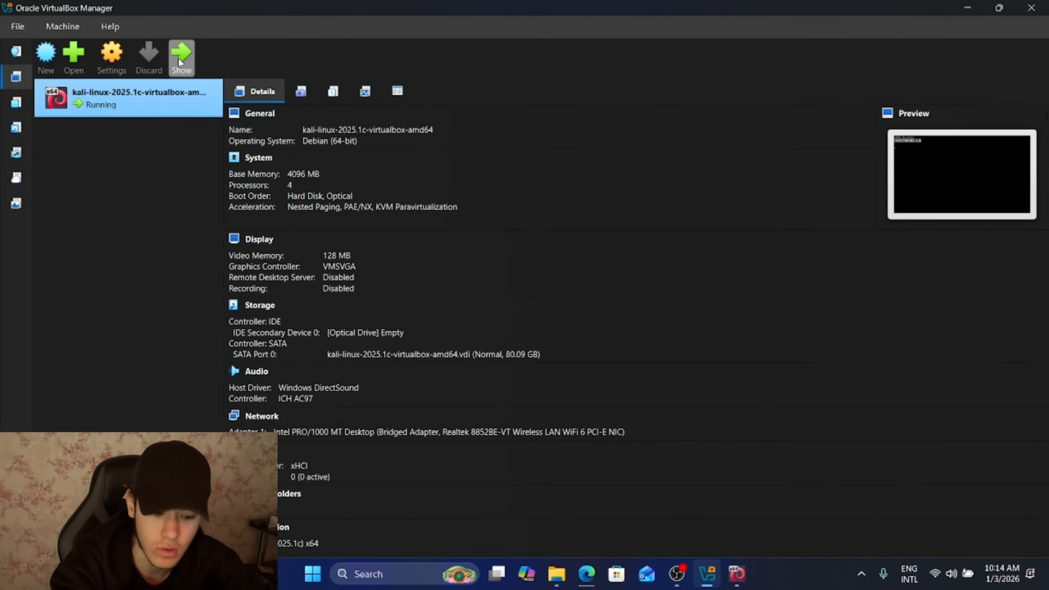
click(738, 585)
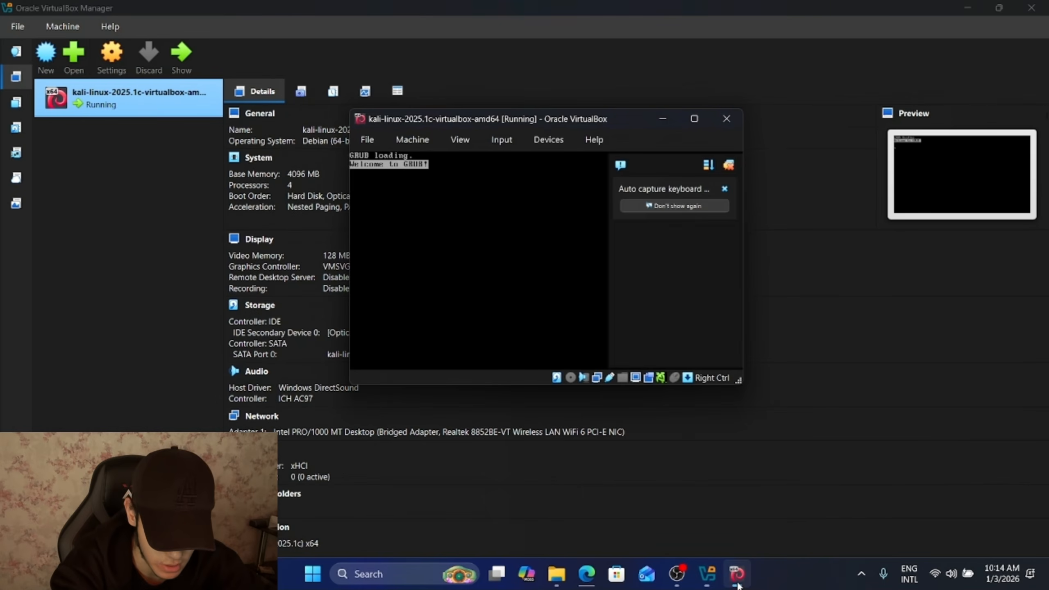
drag(588, 123, 532, 112)
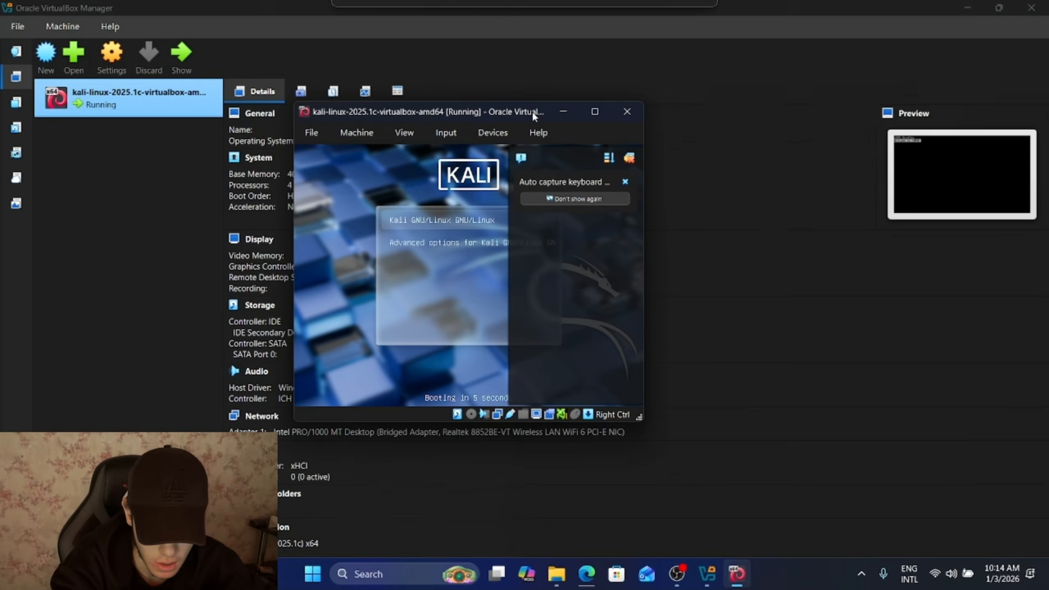
click(629, 158)
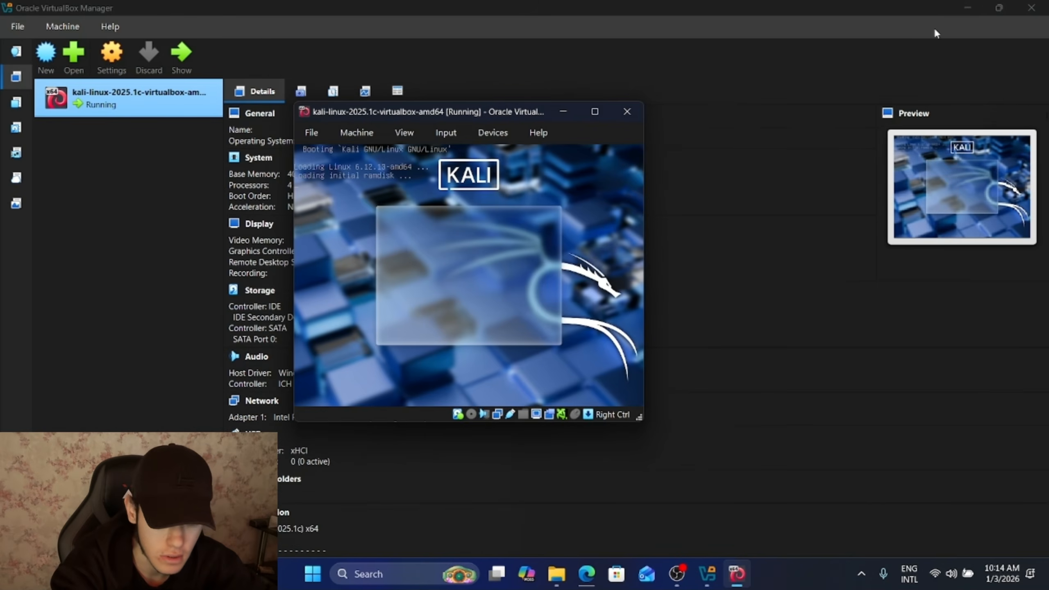
click(968, 8)
click(595, 112)
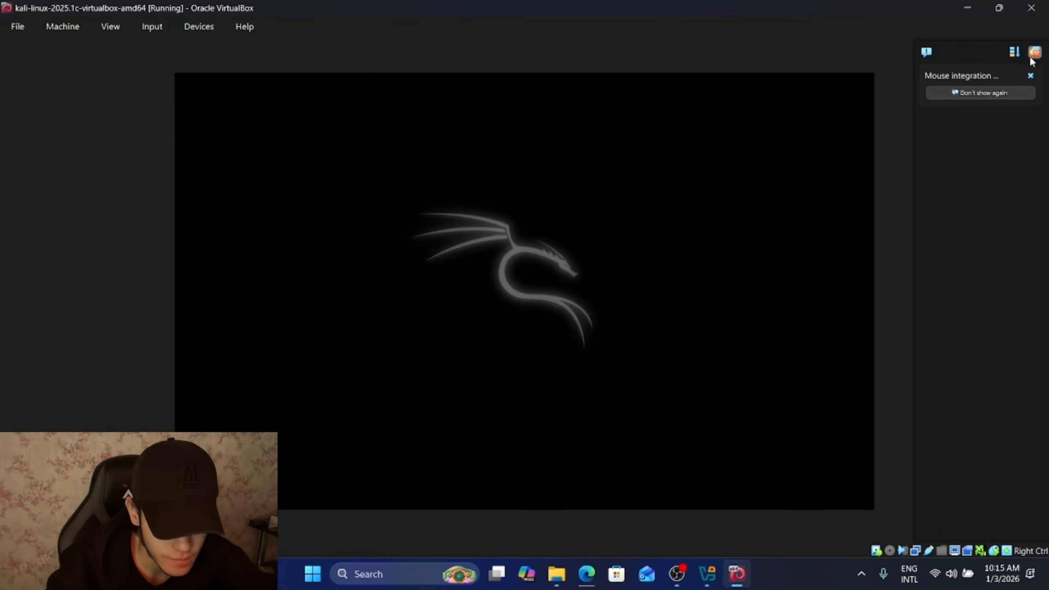
click(1032, 55)
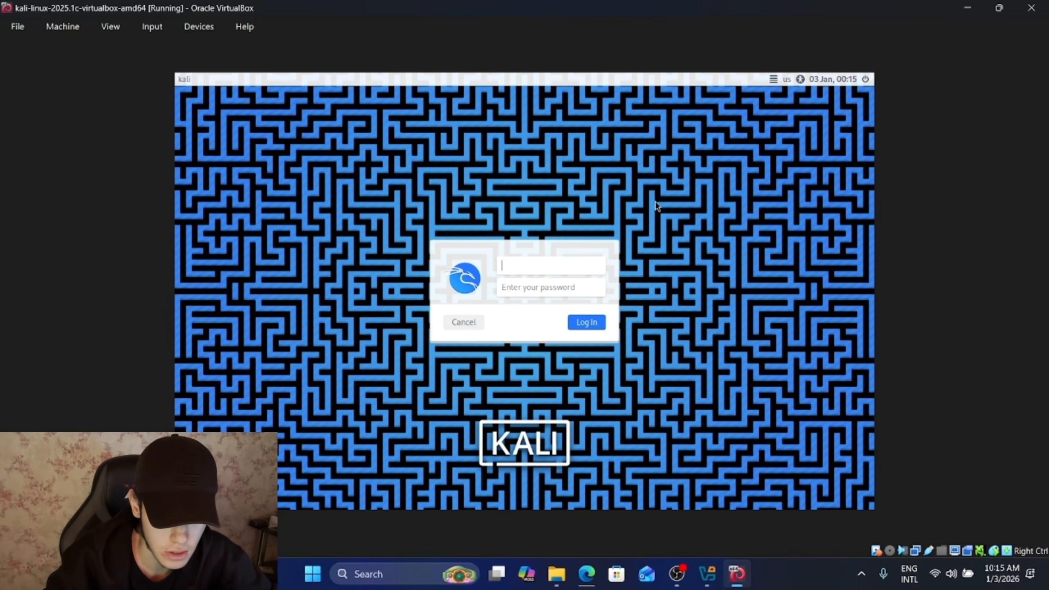
Look up the default Kali username and password in the machine's description in VirtualBox Manager, and return to the login screen
click(518, 291)
click(526, 271)
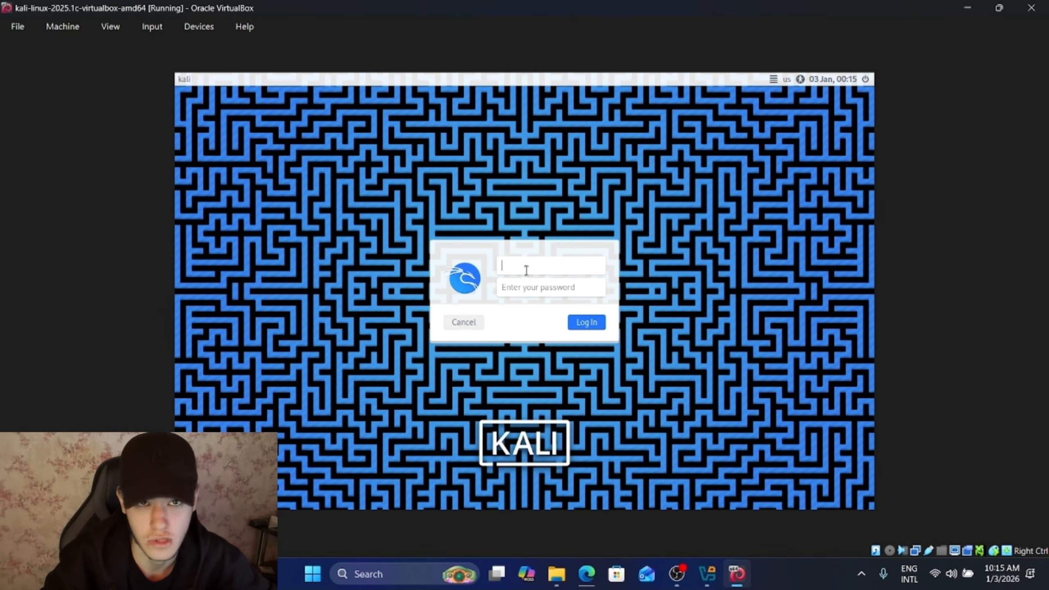
mouse_move(706, 573)
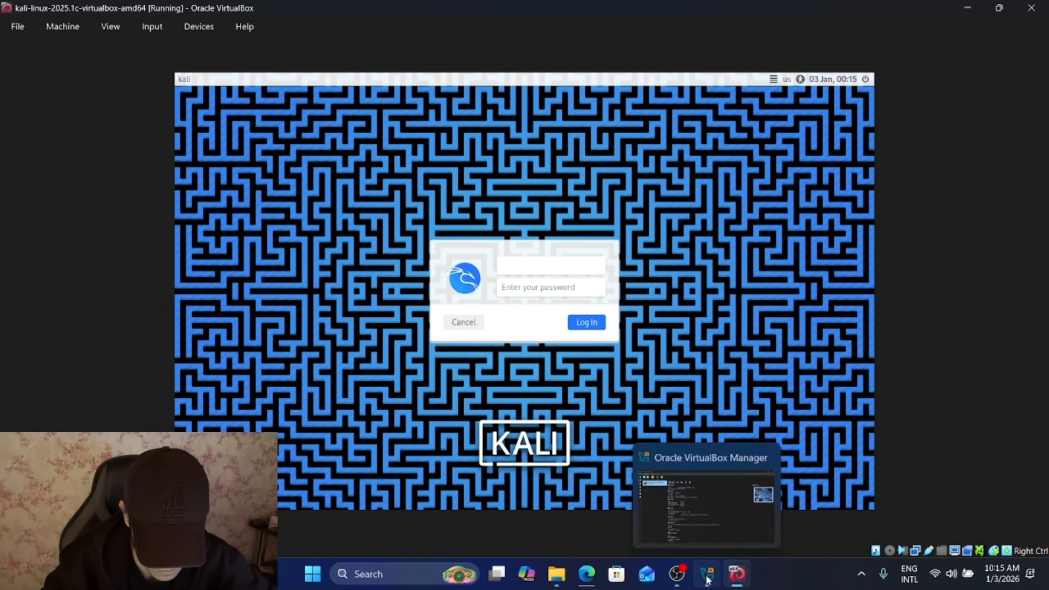
click(708, 516)
scroll(499, 372, down, 5)
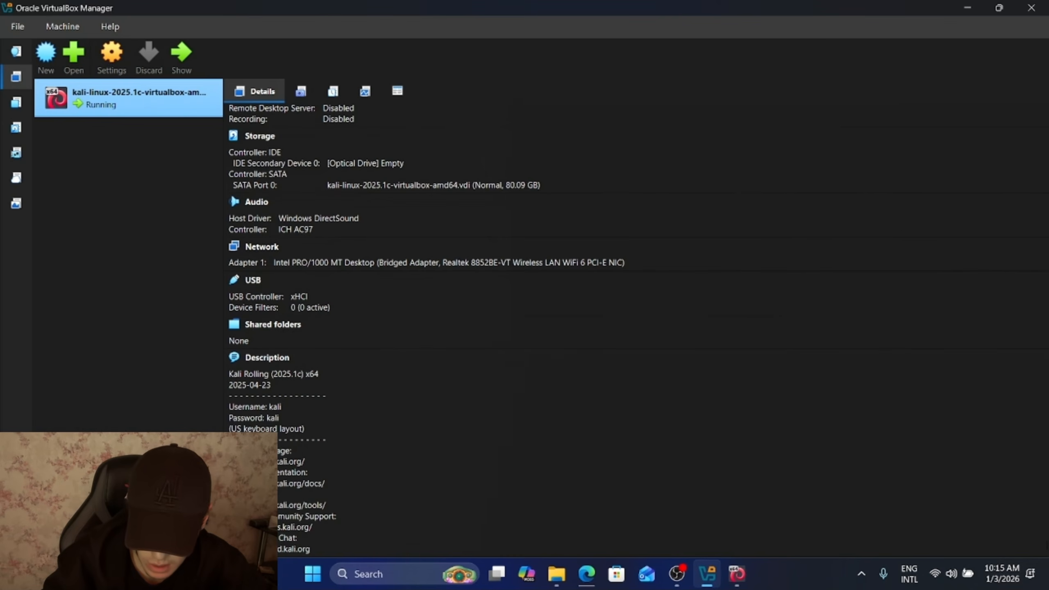
click(964, 8)
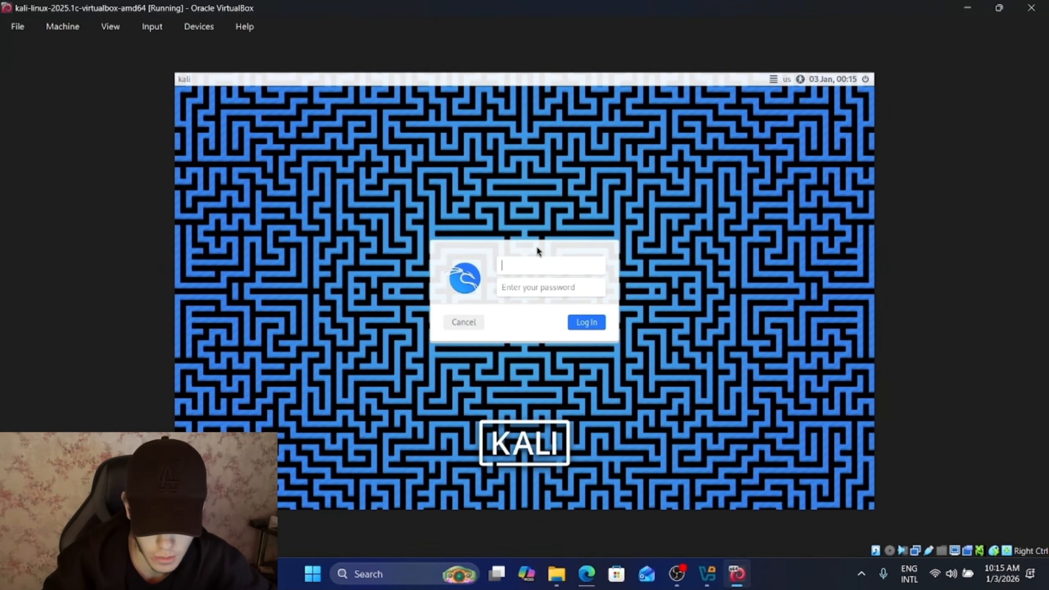
Log in to Kali with the username kali and the account password, and fit the desktop to the maximized window
text(j)
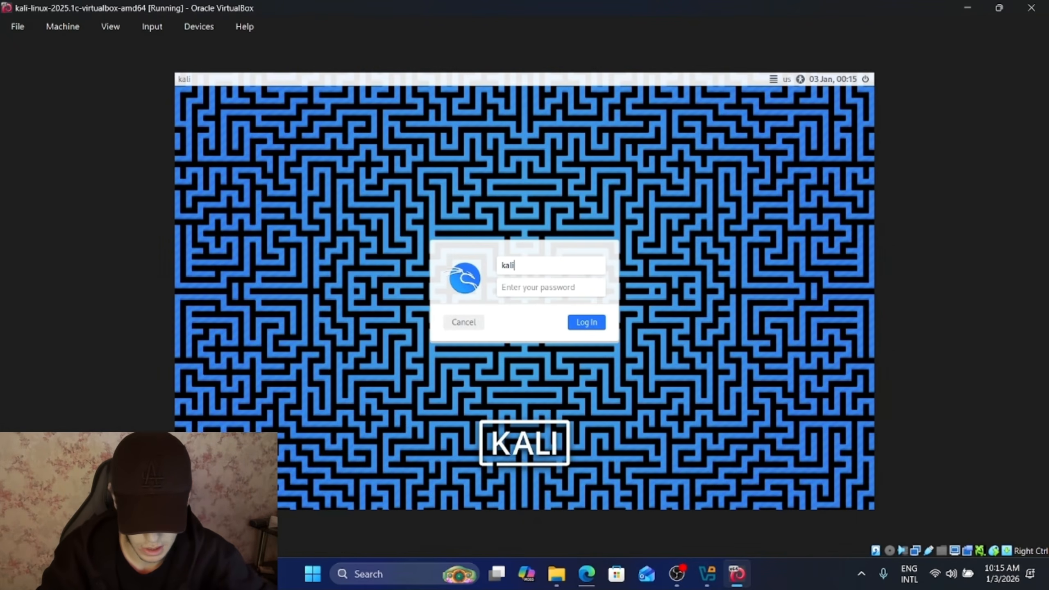
key(Tab)
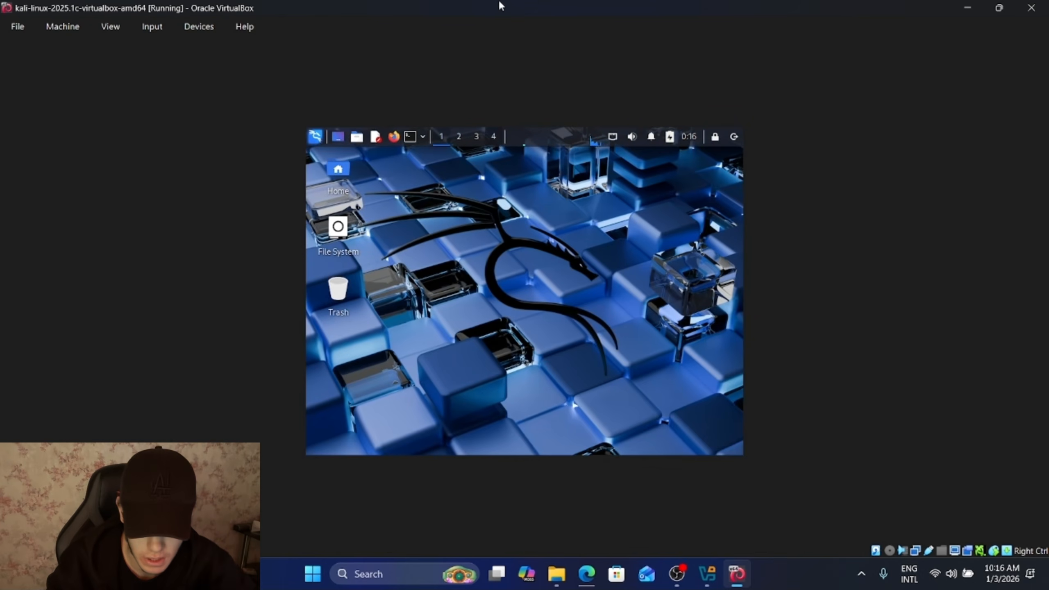
mouse_move(498, 2)
mouse_down()
mouse_move(488, 187)
mouse_move(492, 3)
mouse_up()
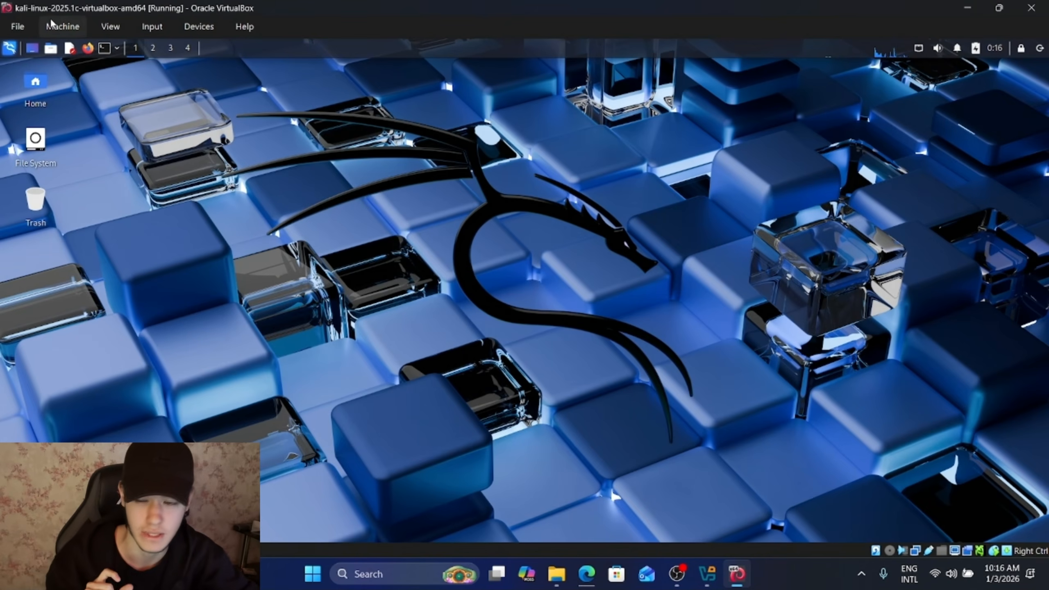
View the VirtualBox preferences from the running machine's window and close them without changes
click(18, 26)
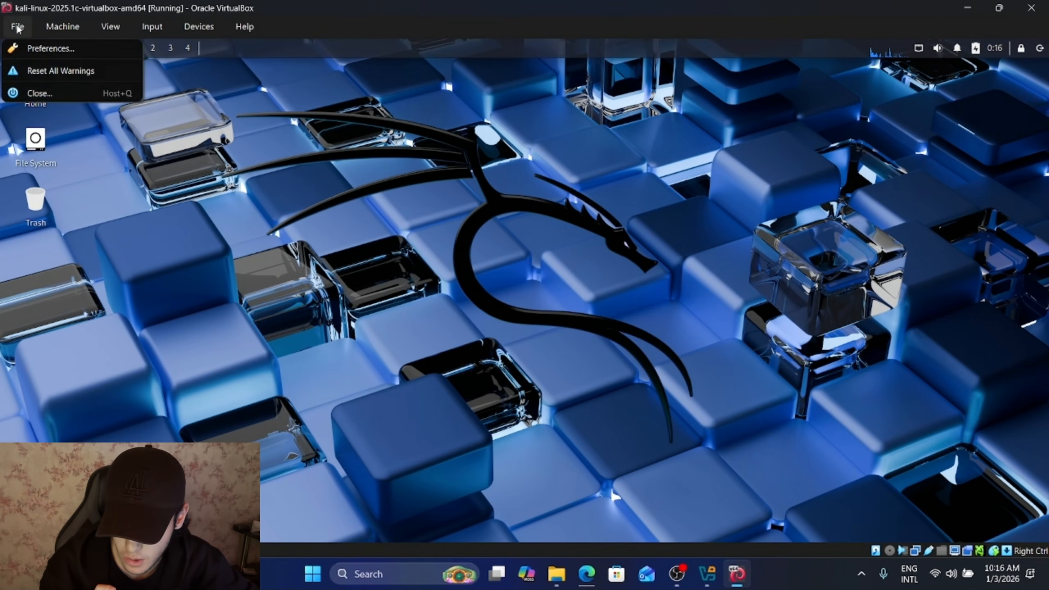
click(24, 50)
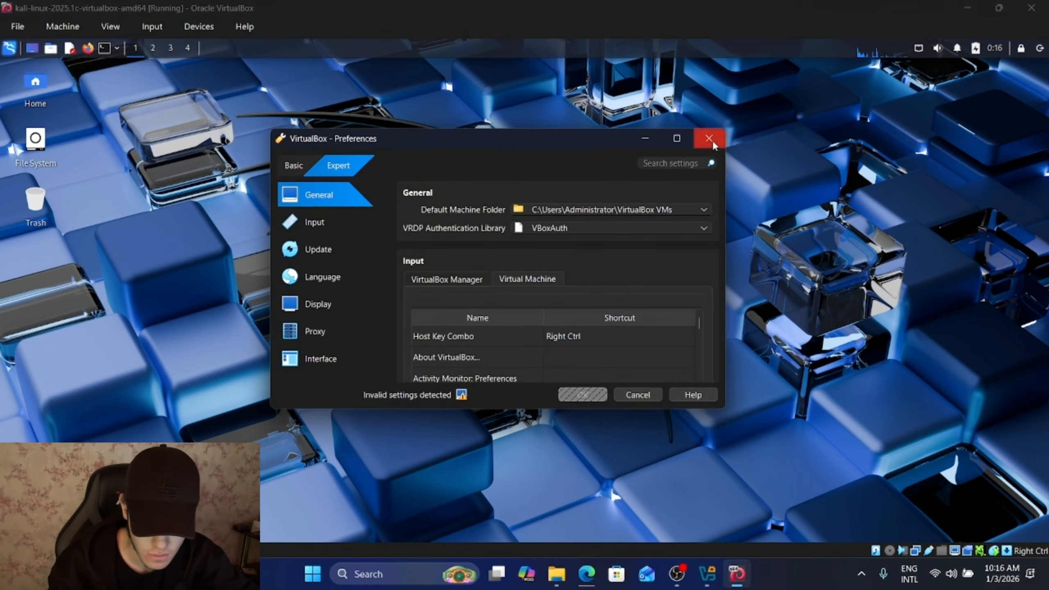
click(715, 137)
Switch the Kali machine to full-screen mode and return it to windowed mode
click(72, 27)
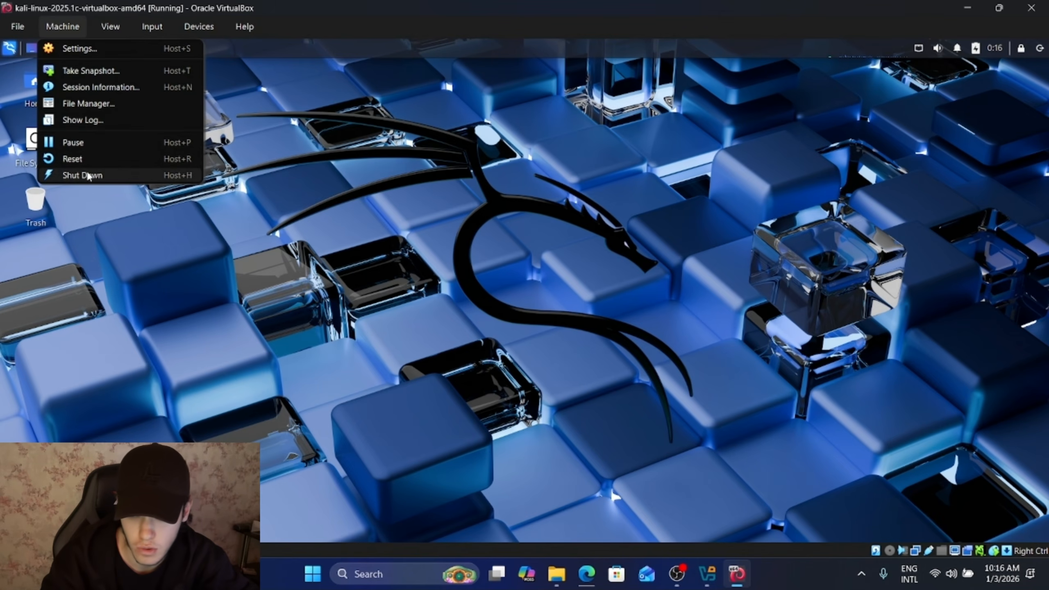
mouse_move(110, 27)
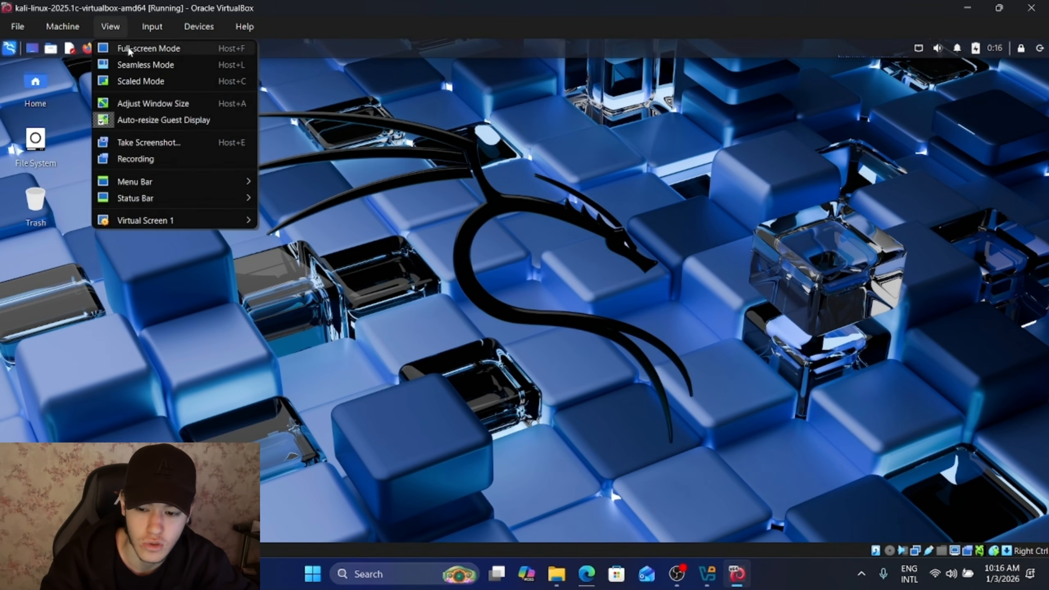
click(166, 48)
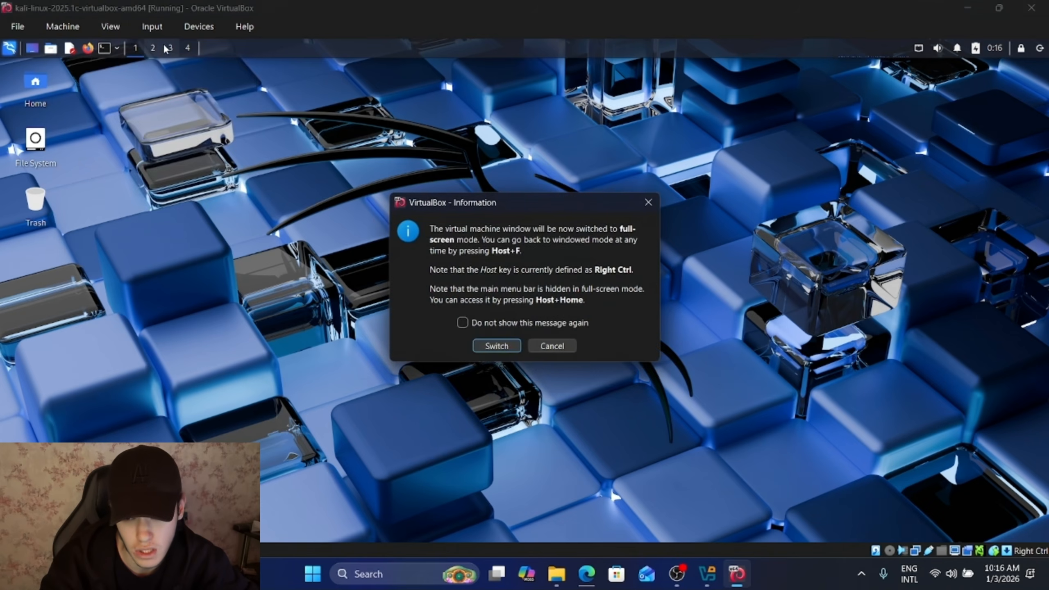
click(493, 342)
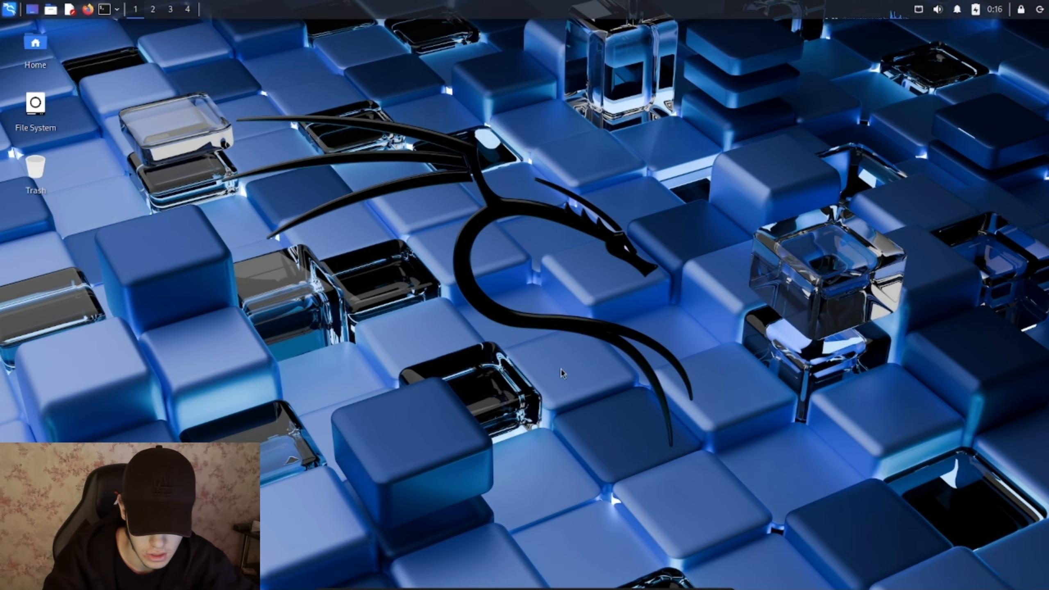
mouse_move(603, 586)
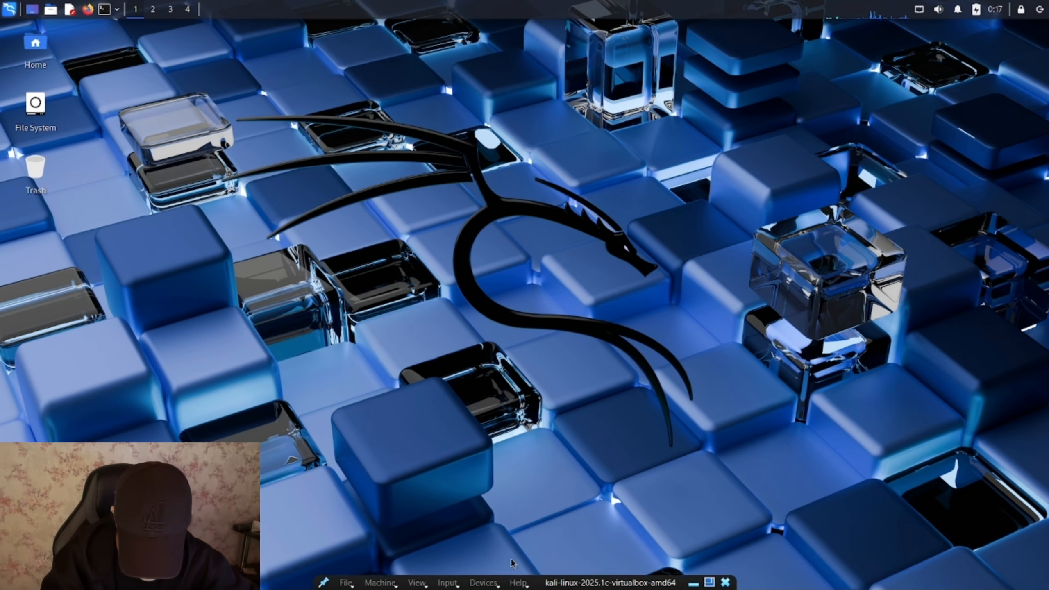
click(708, 583)
key(super+Tab)
click(758, 319)
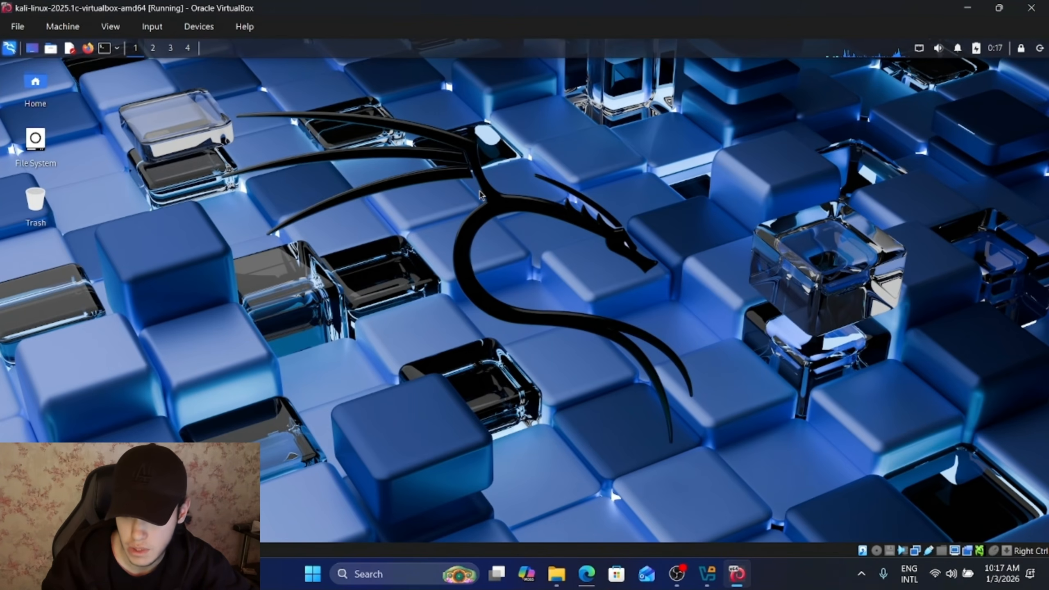
Open Kali's Desktop settings and move the dialog toward the middle of the desktop
click(9, 51)
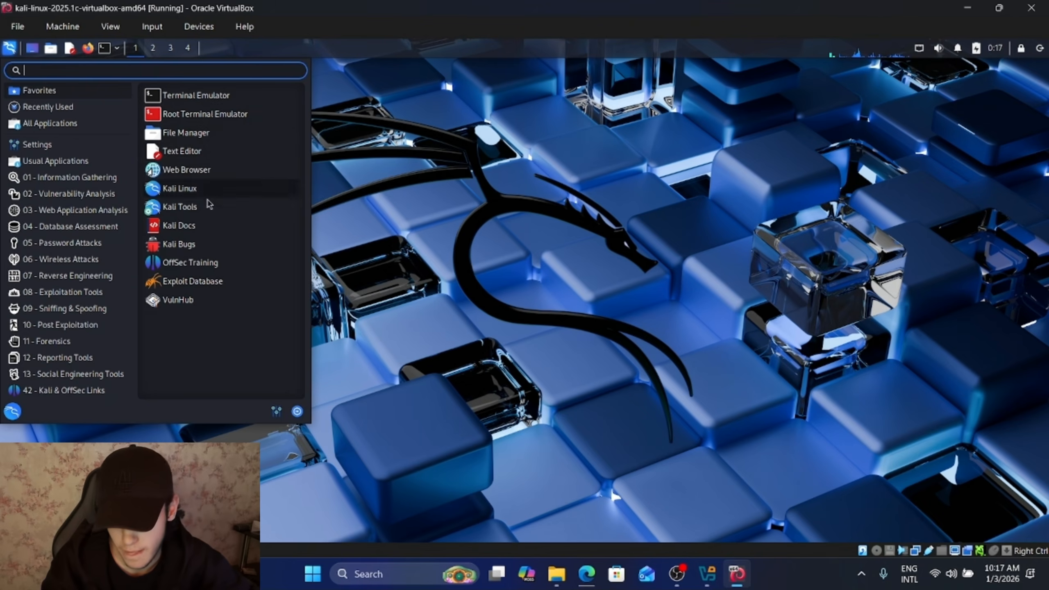
click(61, 165)
mouse_move(64, 153)
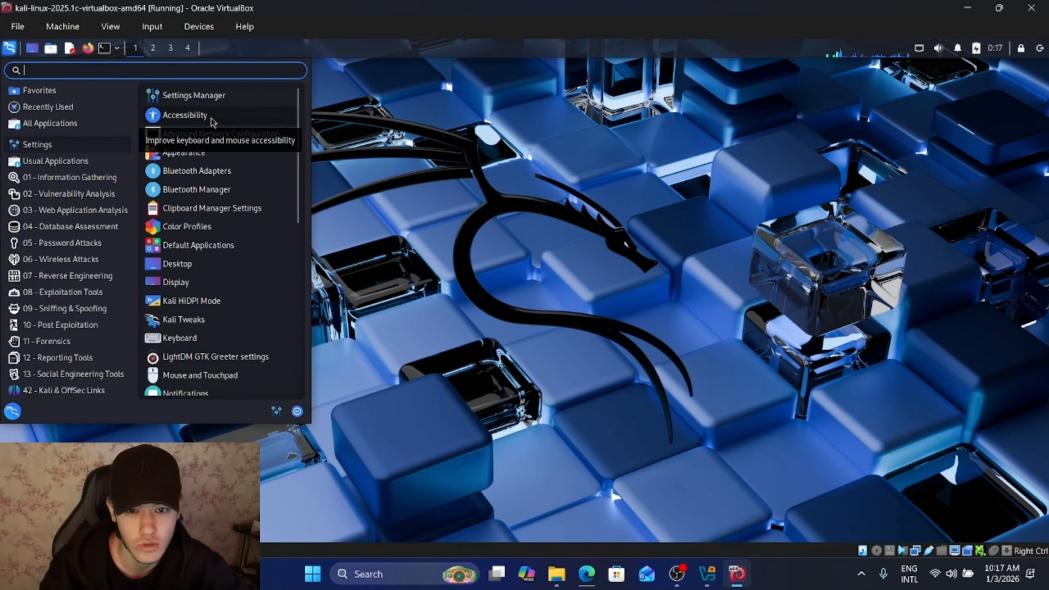
click(191, 269)
drag(218, 67, 437, 132)
Try several wallpapers from the kali-16x9 folder and apply the dark one with the multicoloured paint splash
click(438, 226)
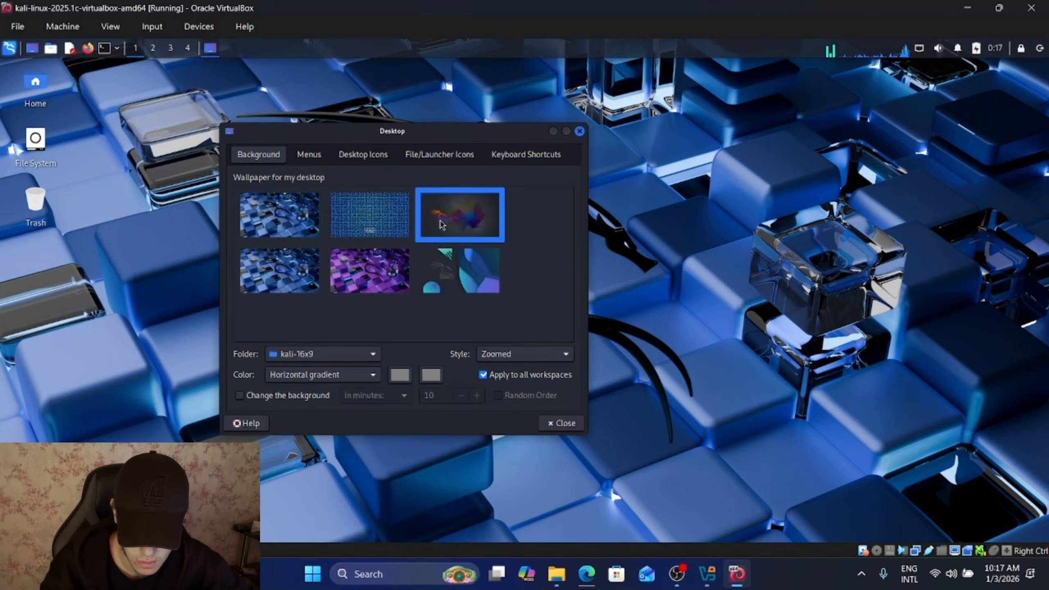
click(439, 271)
click(355, 270)
click(288, 261)
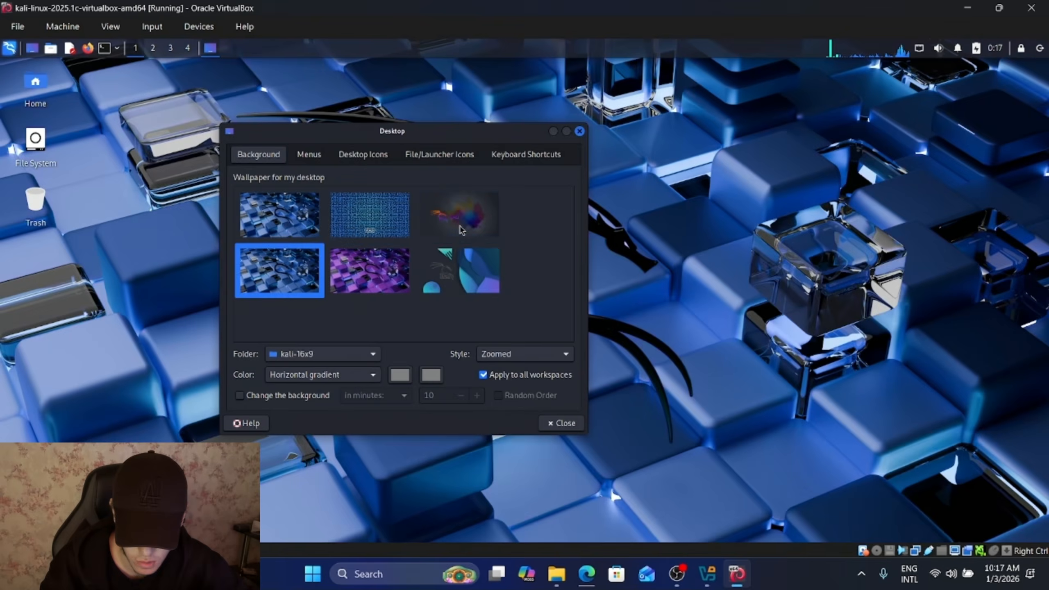
click(460, 228)
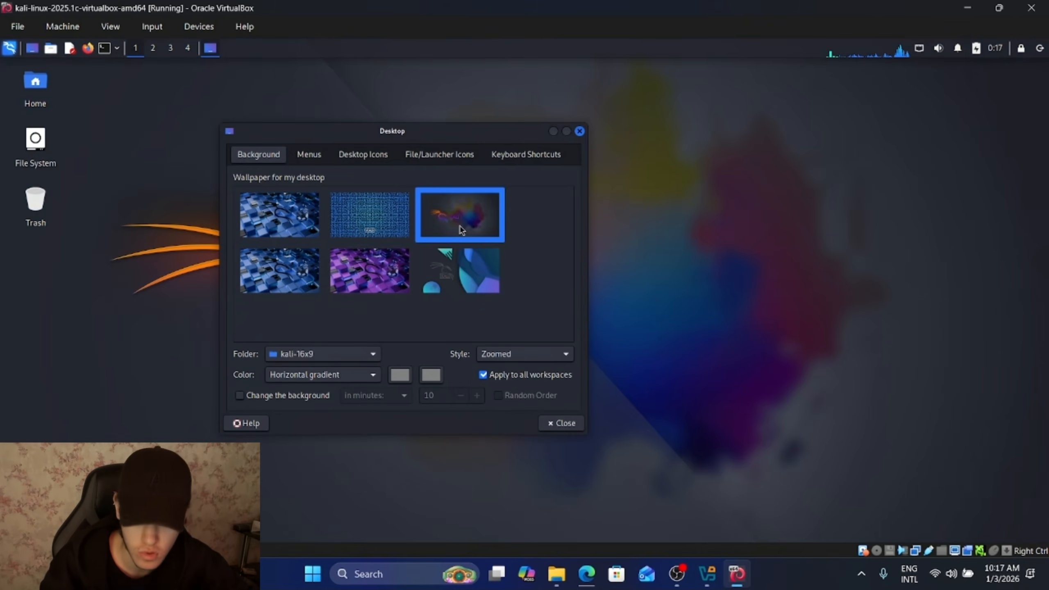
View the available wallpaper folders without changing the selection and close the Desktop settings
click(347, 356)
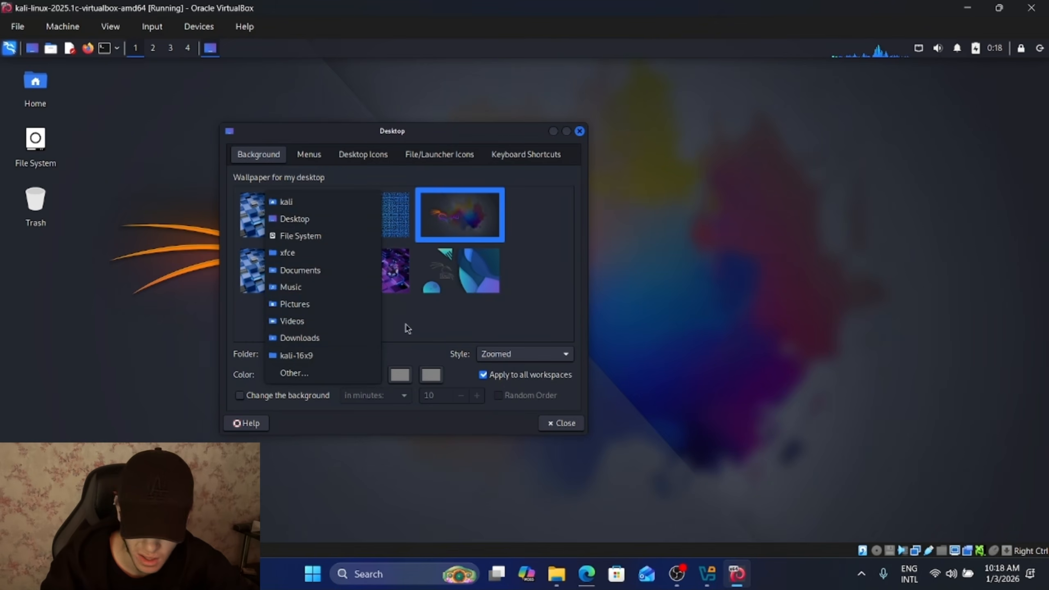
click(445, 324)
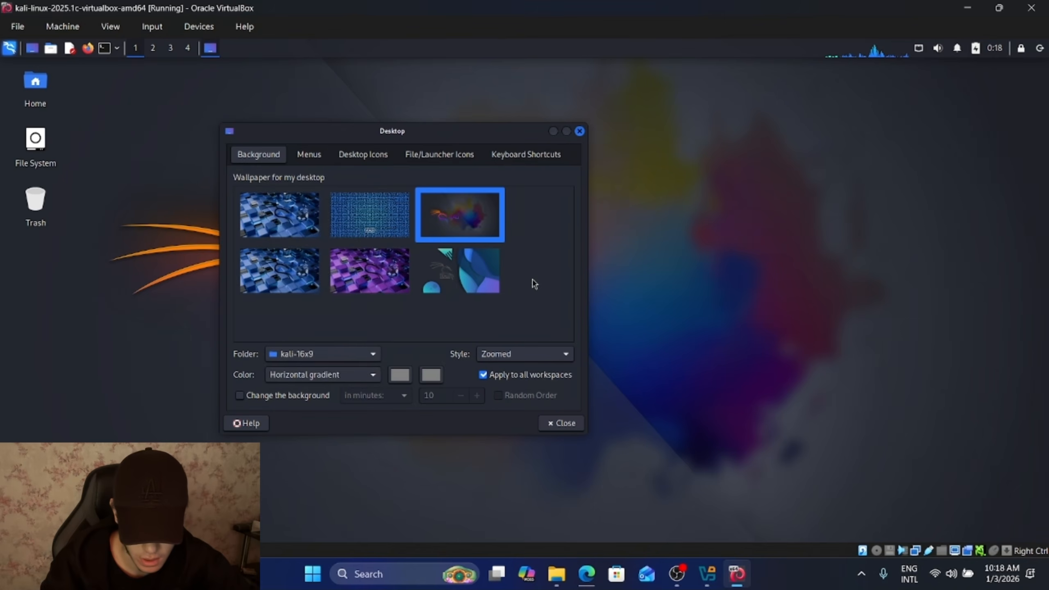
click(580, 132)
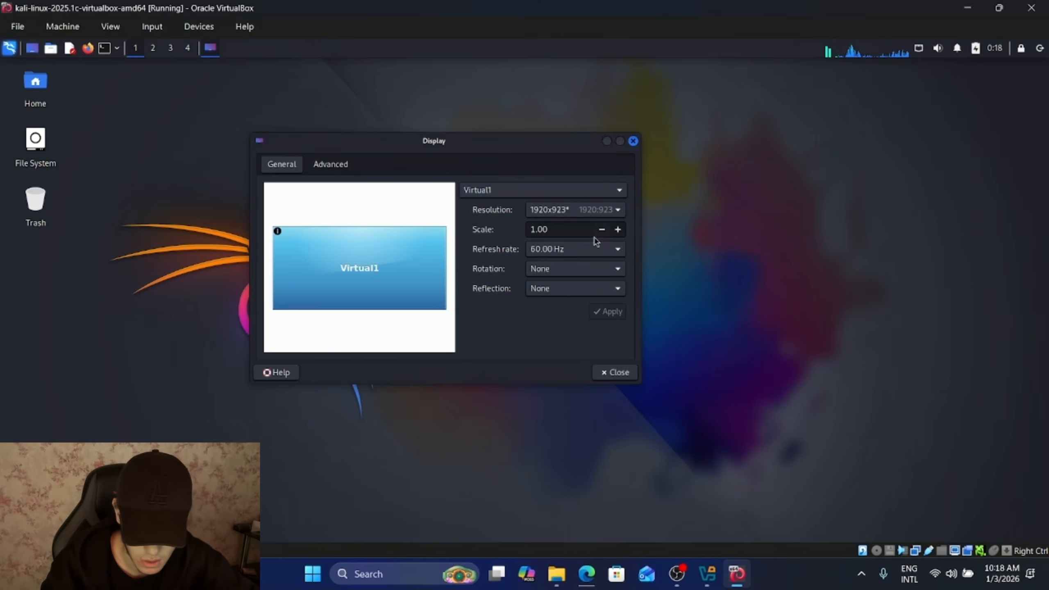
Examine the resolution choices for Virtual1 in the Display settings and leave the resolution unchanged
click(580, 210)
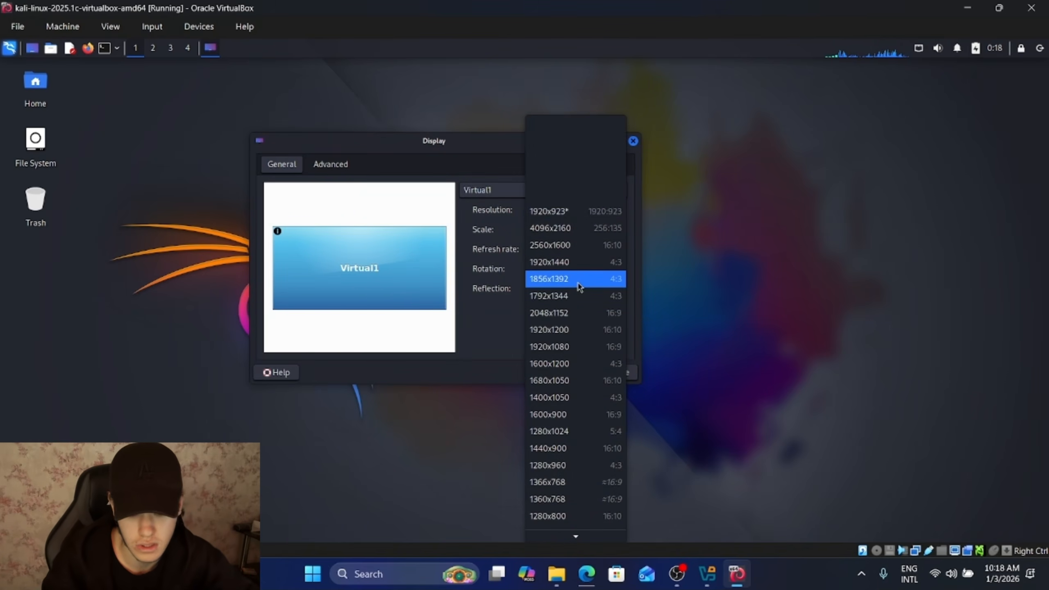
click(471, 296)
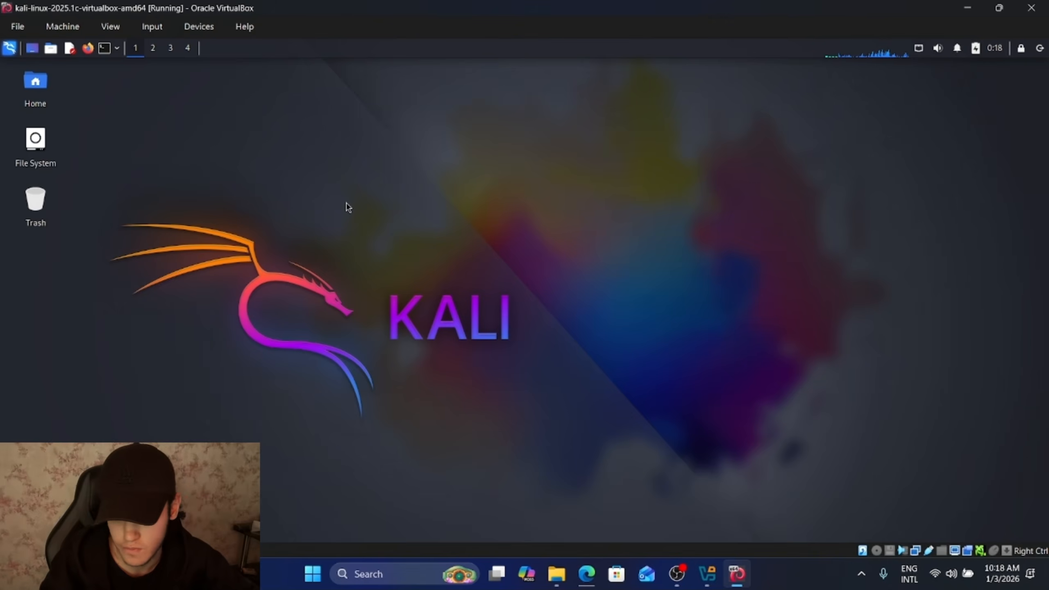
Open Kali's applications menu and browse the tool categories from 01 - Information Gathering through 06 - Wireless Attacks
key(super)
click(61, 181)
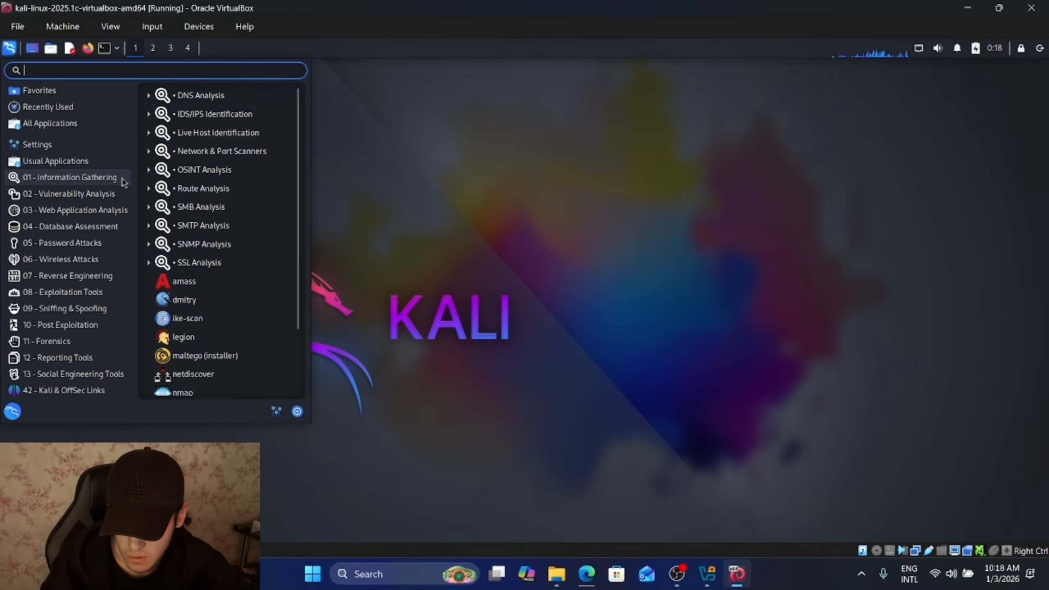
scroll(194, 356, down, 1)
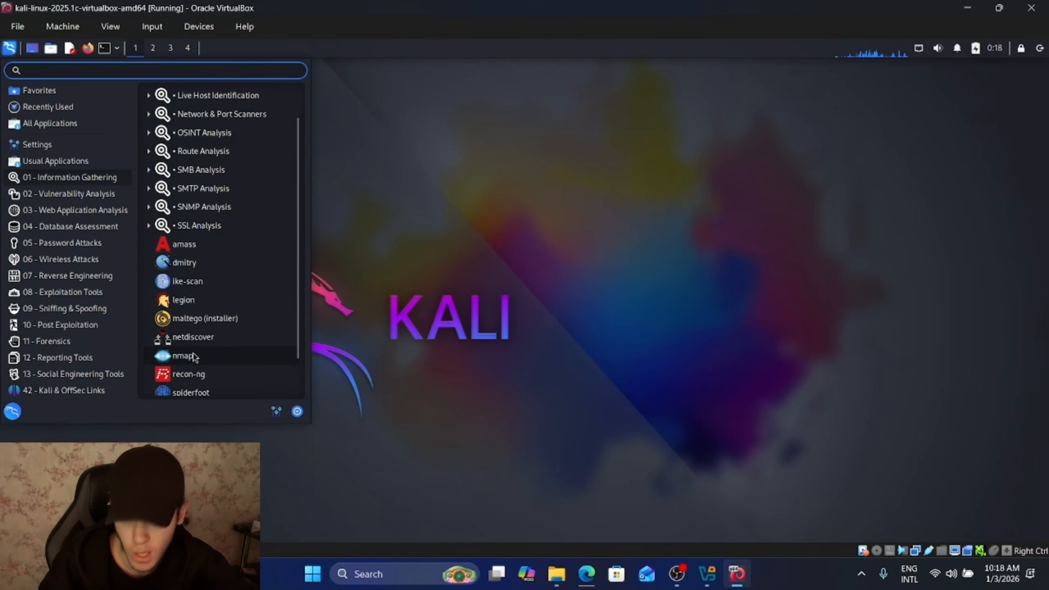
scroll(194, 356, down, 1)
click(47, 197)
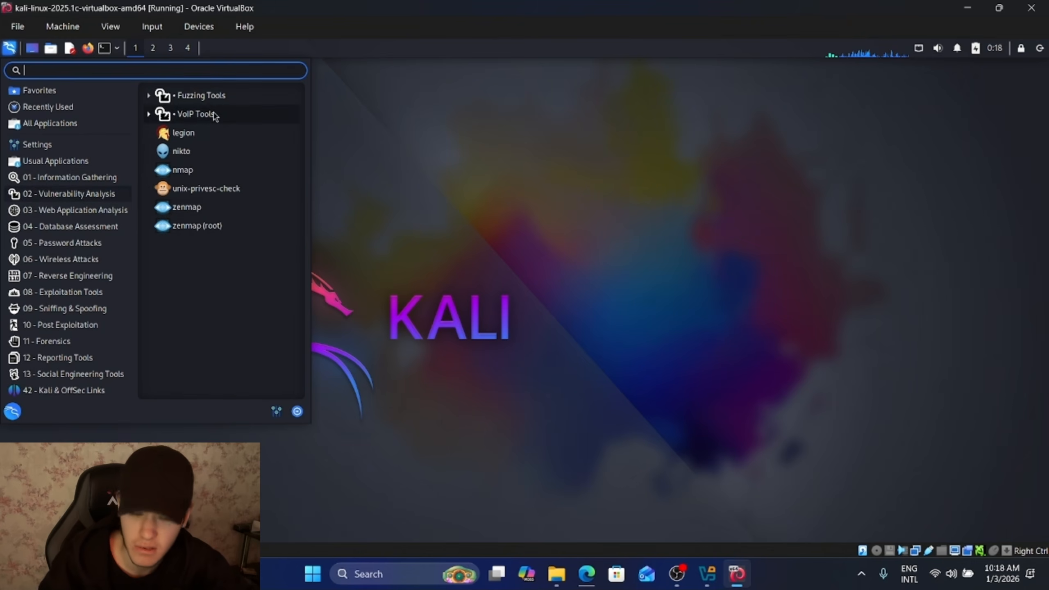
click(120, 210)
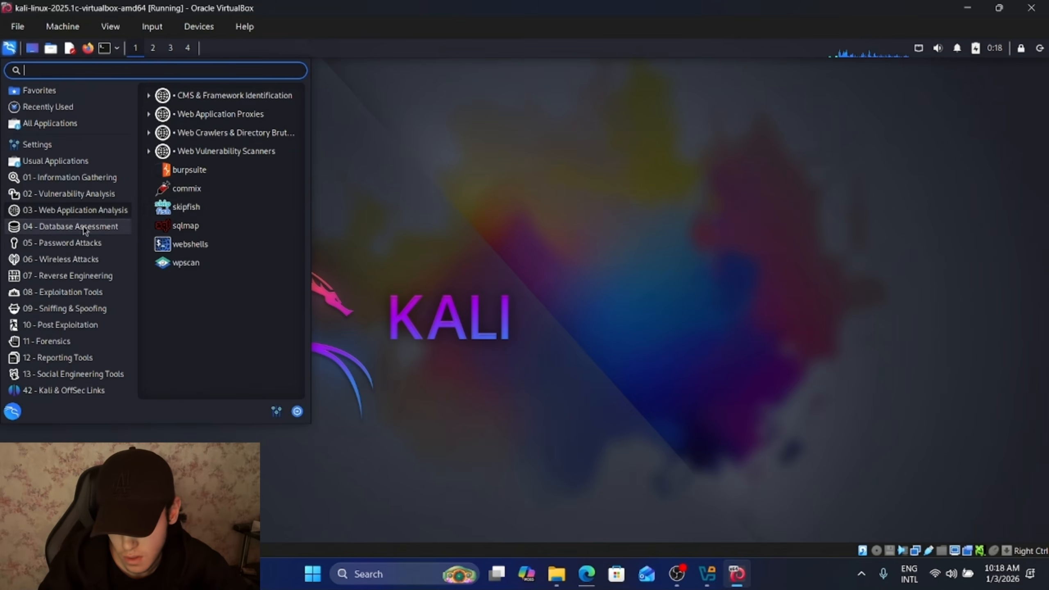
click(44, 230)
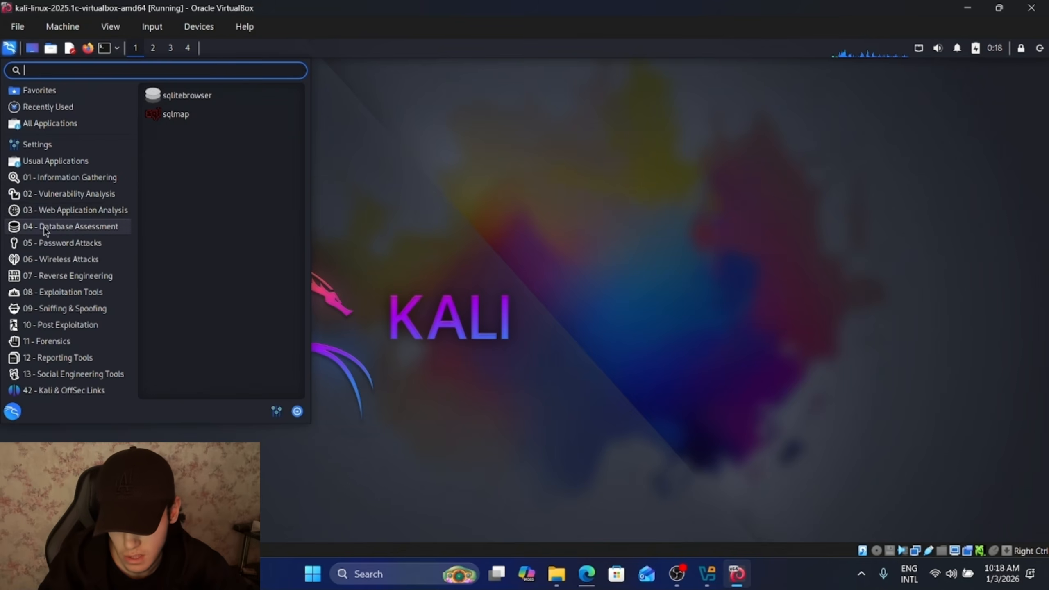
click(91, 243)
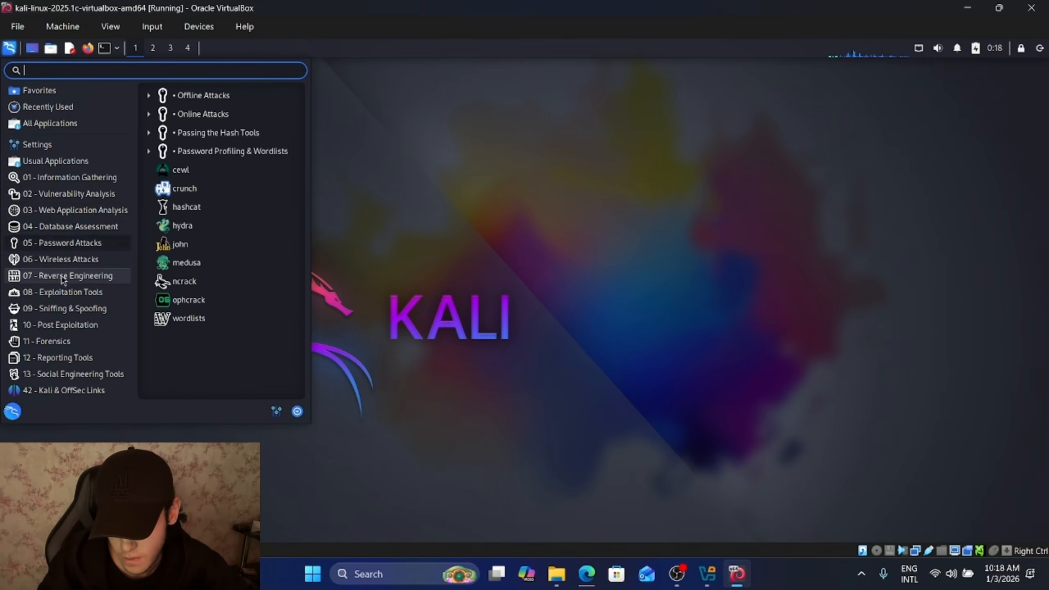
click(47, 261)
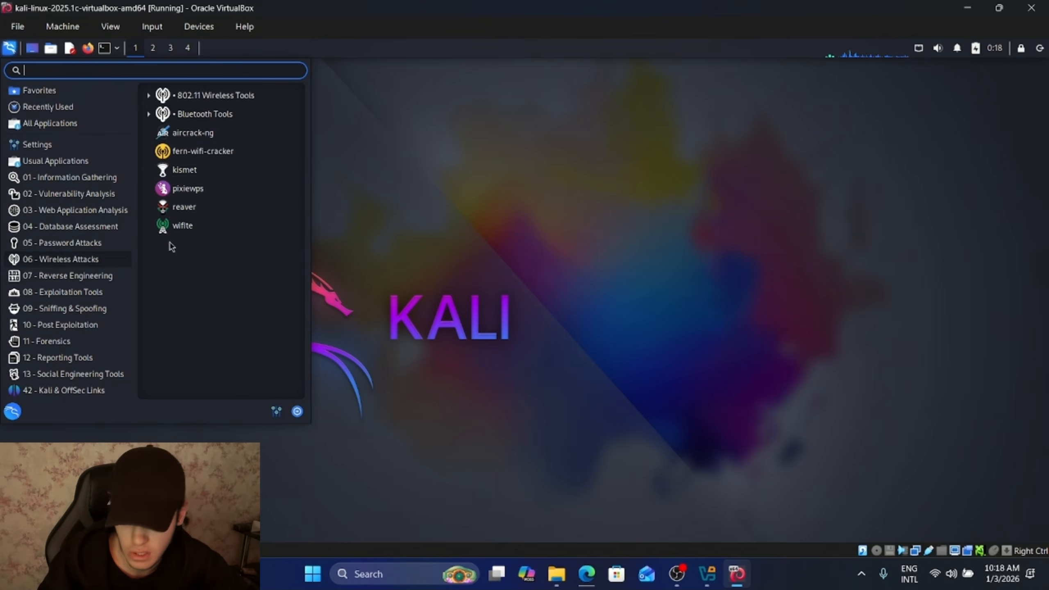
Browse the remaining tool categories, including 07 - Reverse Engineering, 10 - Post Exploitation and 12 - Reporting Tools
click(57, 276)
click(53, 307)
click(90, 279)
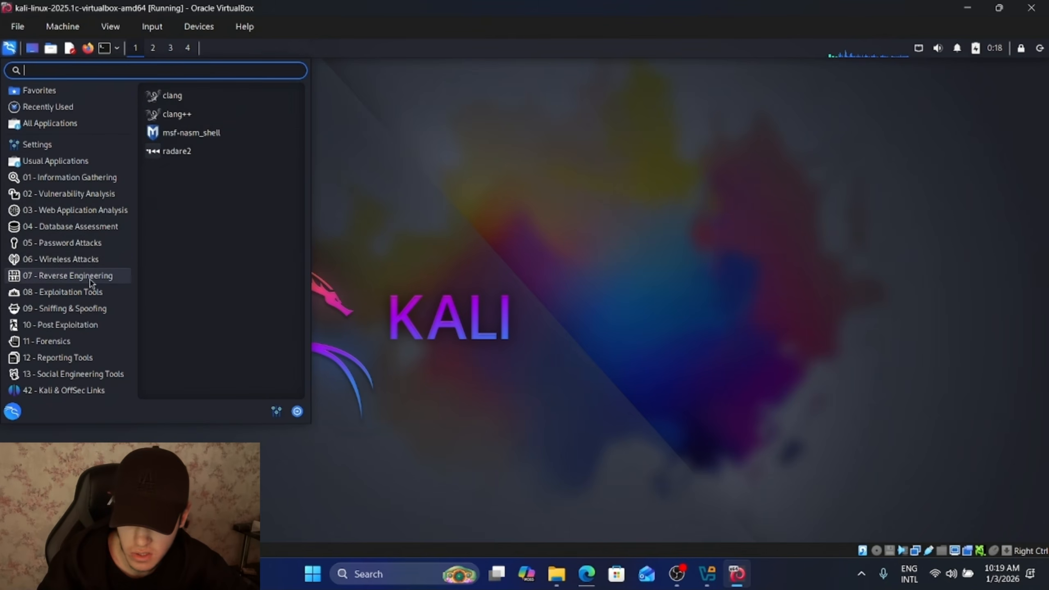
click(66, 293)
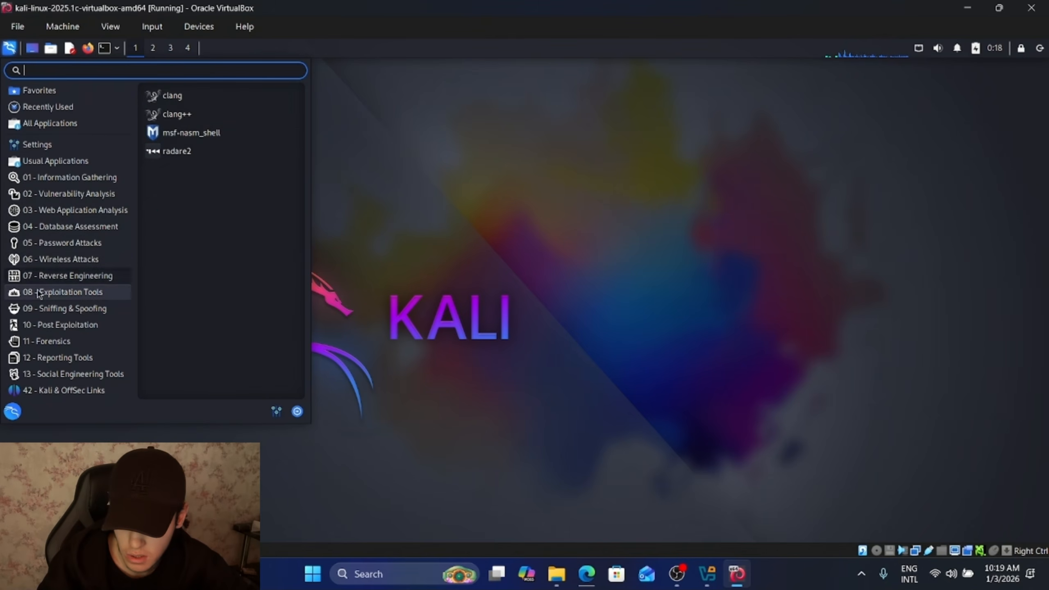
click(41, 324)
click(66, 390)
click(75, 326)
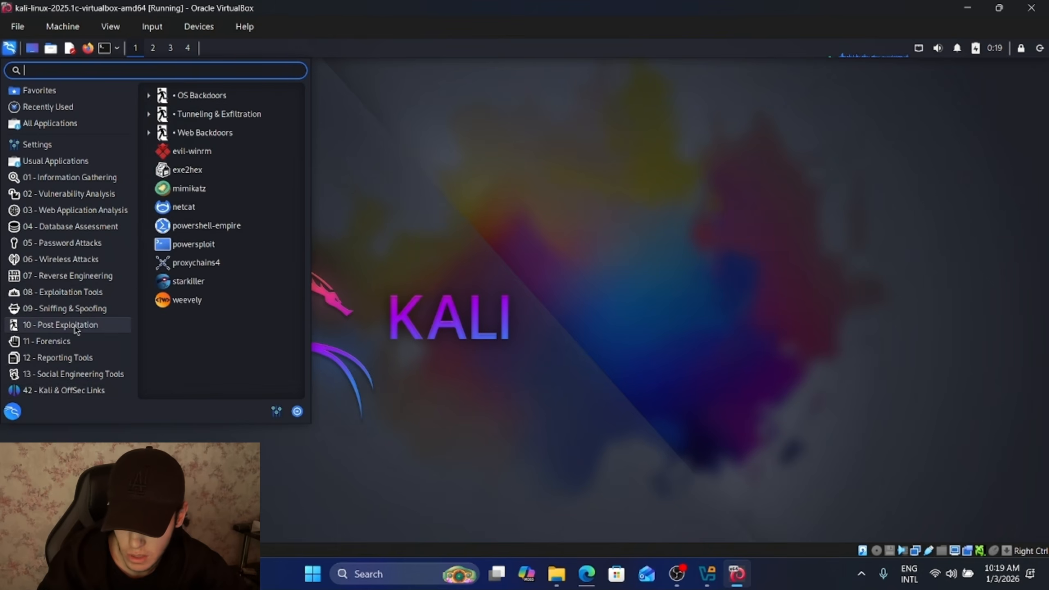
click(37, 145)
click(57, 357)
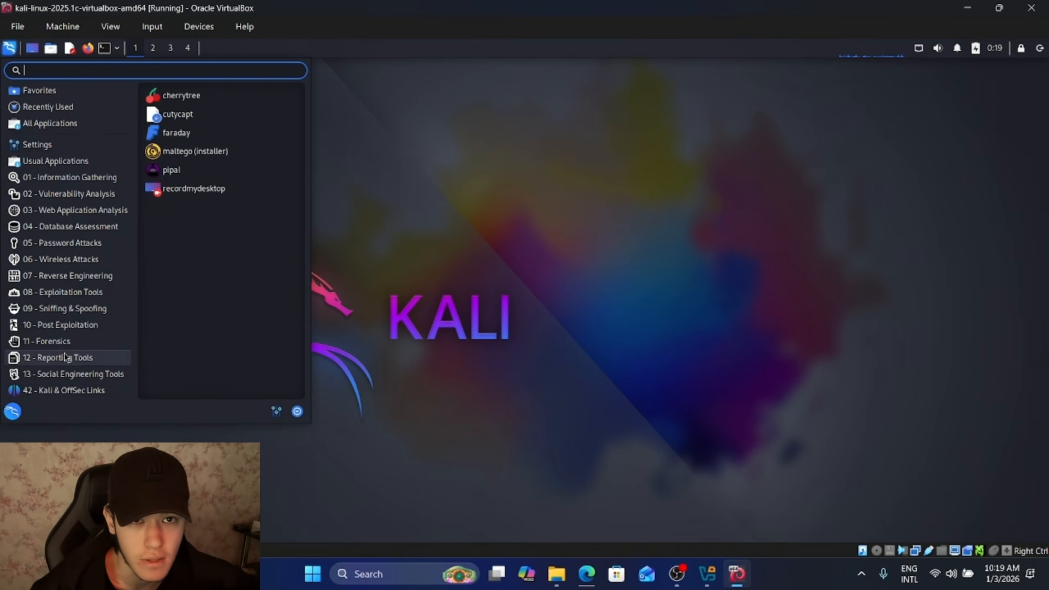
Close the applications menu, open the Terminal Emulator and maximize its window
click(105, 52)
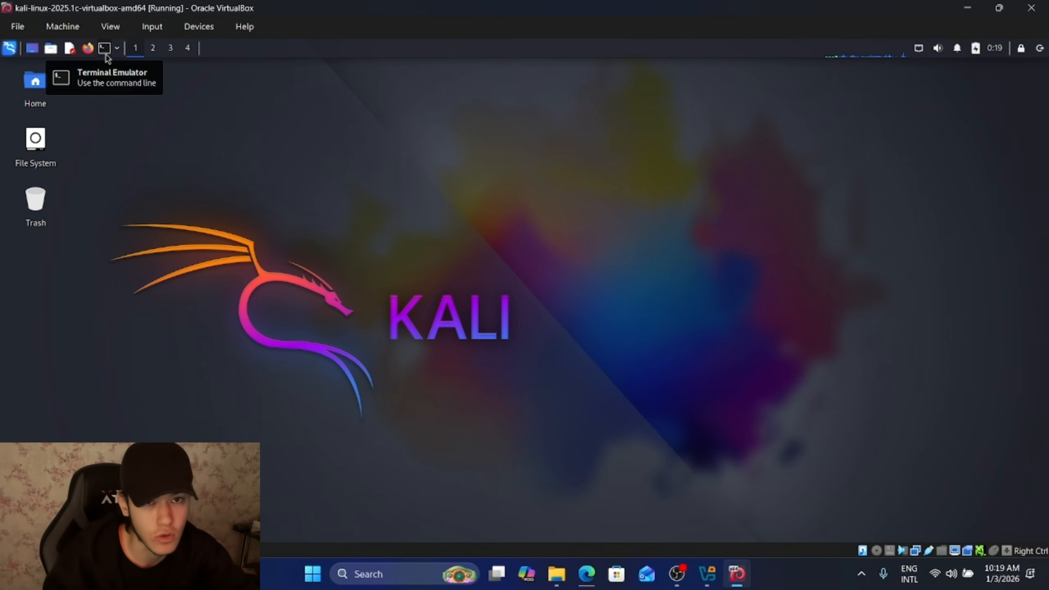
click(106, 55)
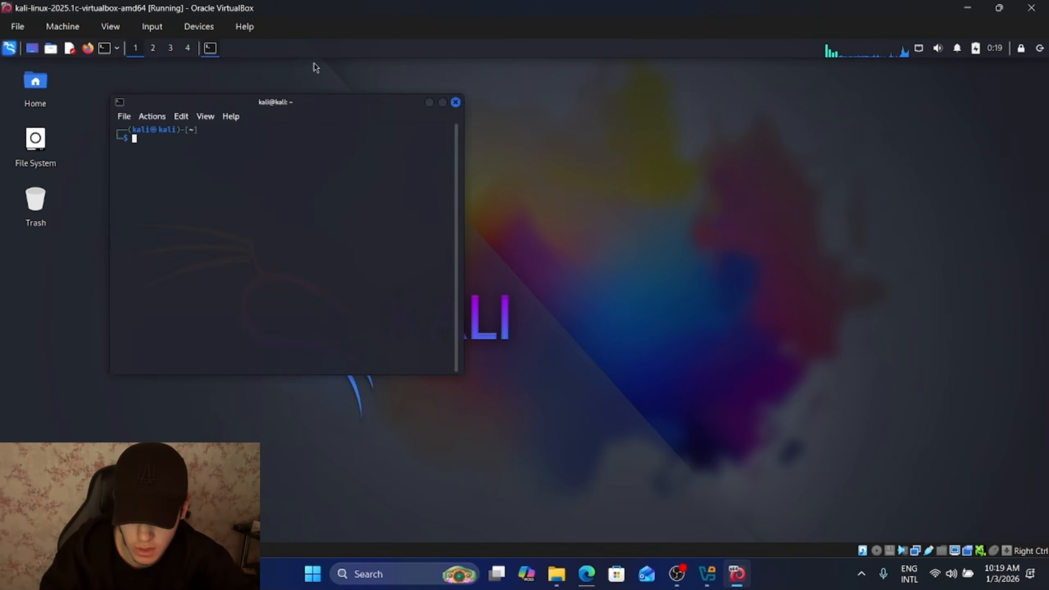
click(442, 102)
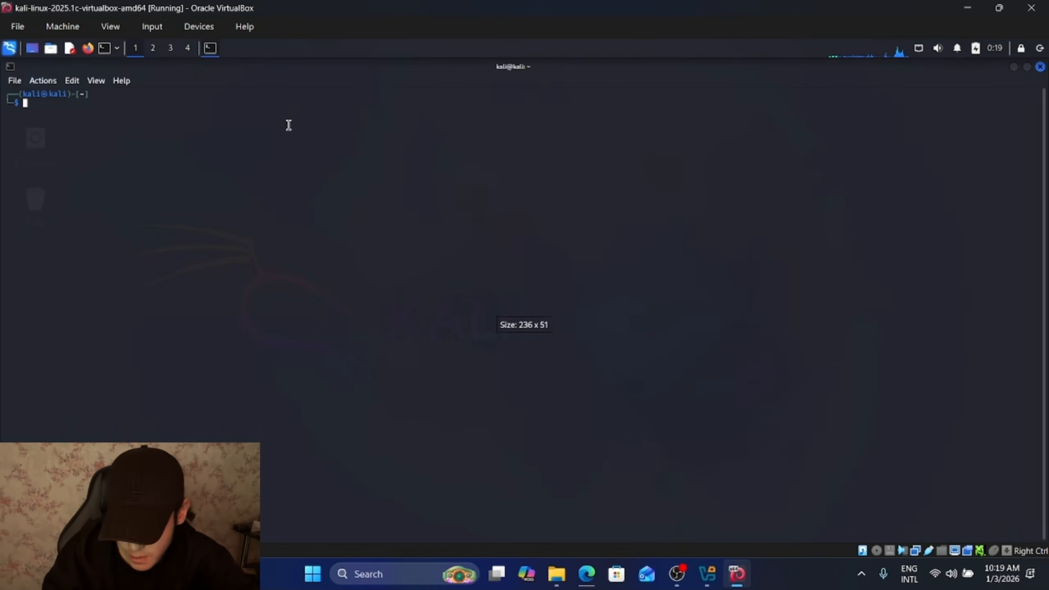
Look up the terminal's zoom commands and enlarge its text to a comfortably readable size
click(72, 81)
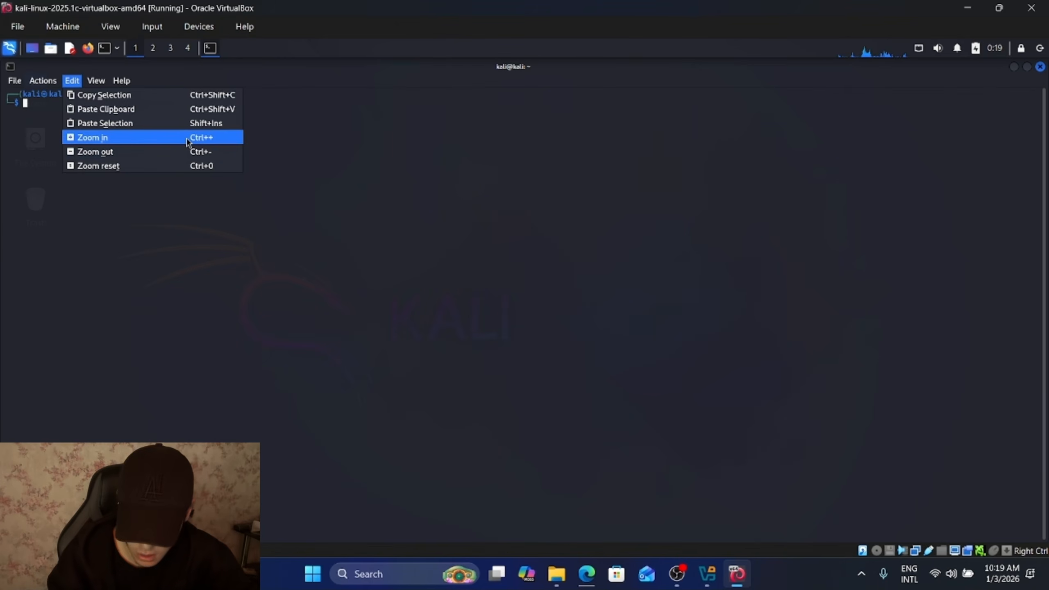
click(334, 208)
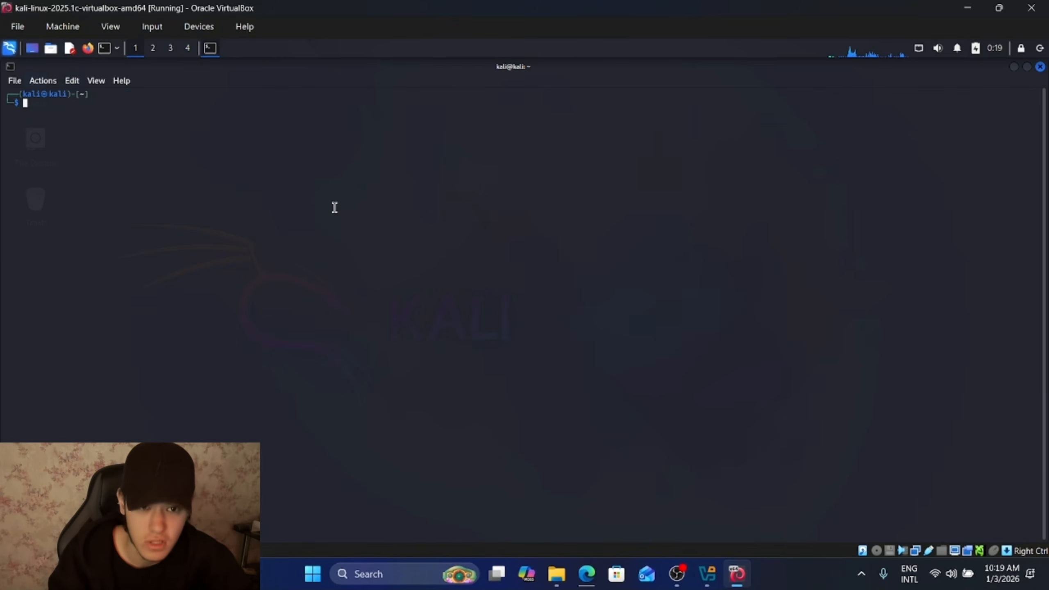
key(ctrl+plus)
key(ctrl+plus)
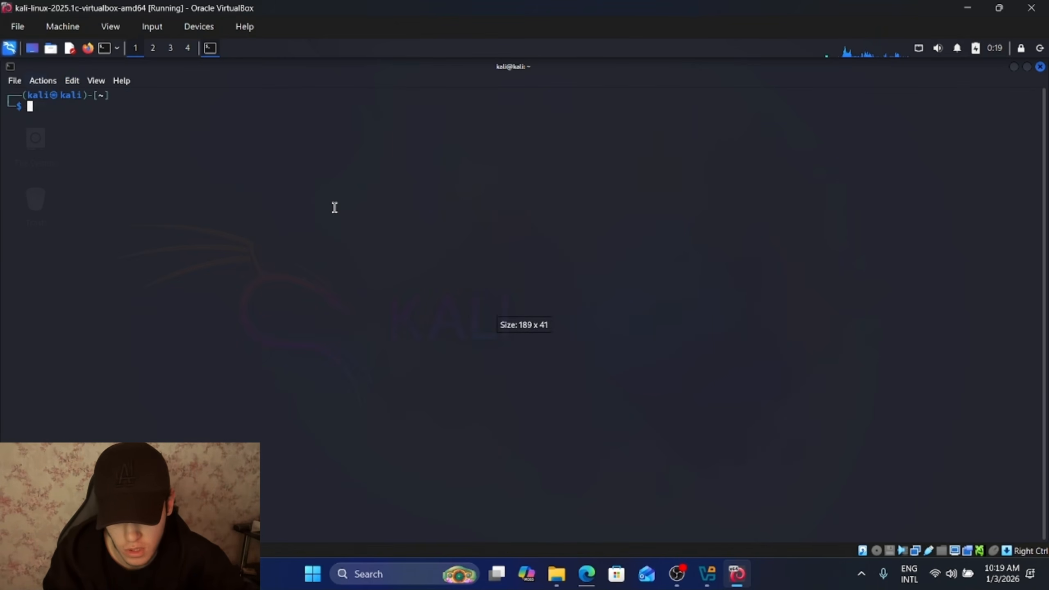
key(ctrl+plus)
key(ctrl+plus)
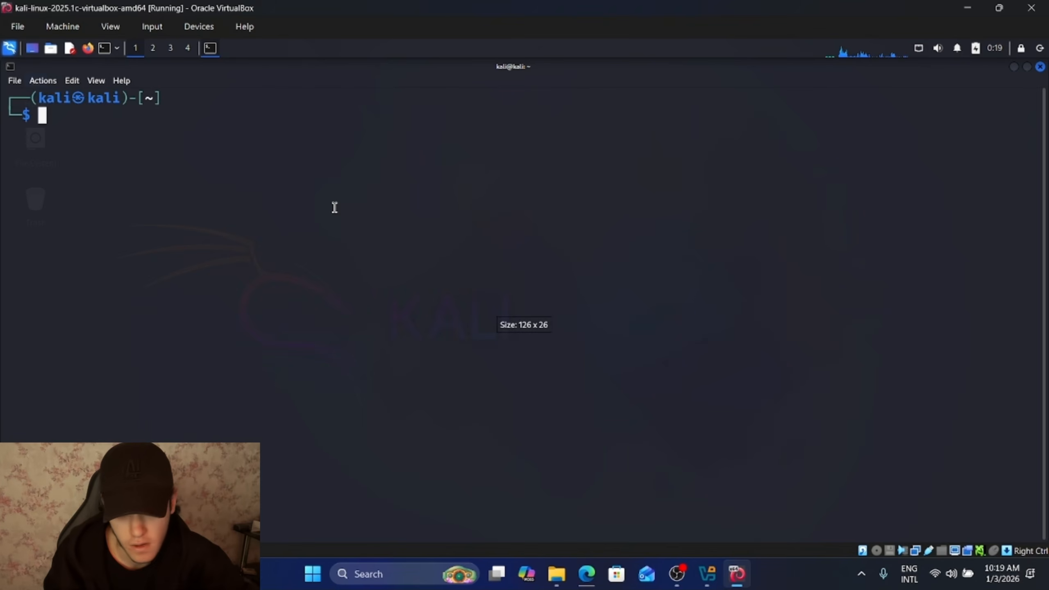
key(ctrl+minus)
key(ctrl+minus)
key(ctrl+minus)
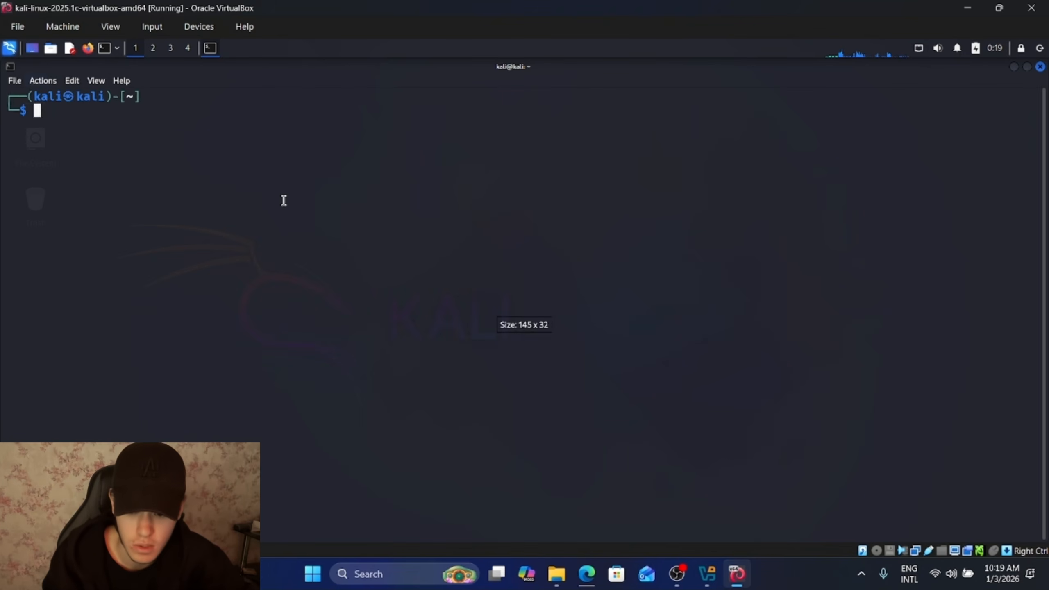
key(ctrl+plus)
key(ctrl+plus)
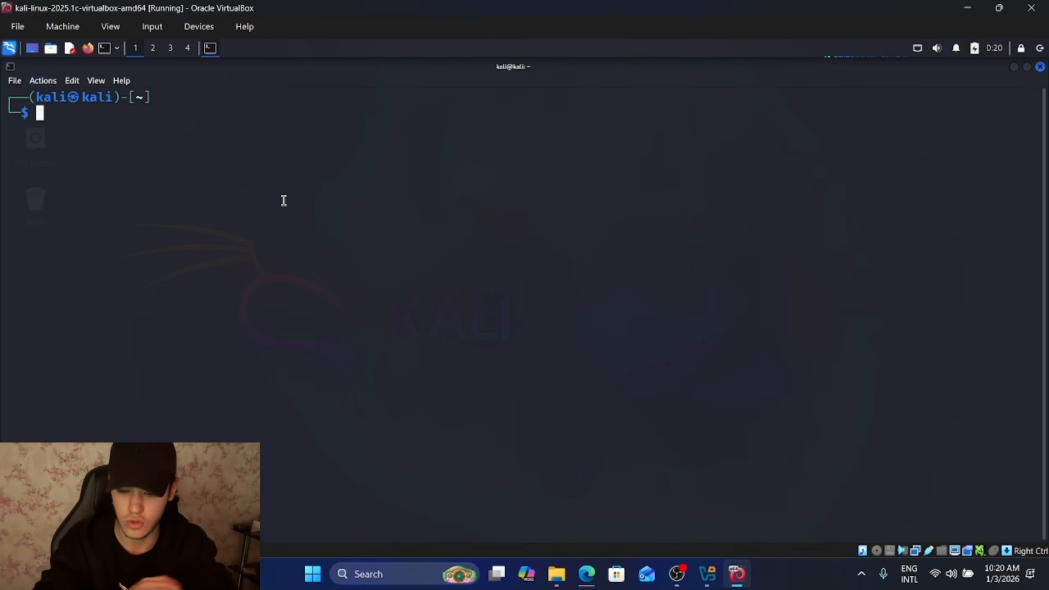
Update the package lists with "sudo apt update", entering the account's sudo password
text(s)
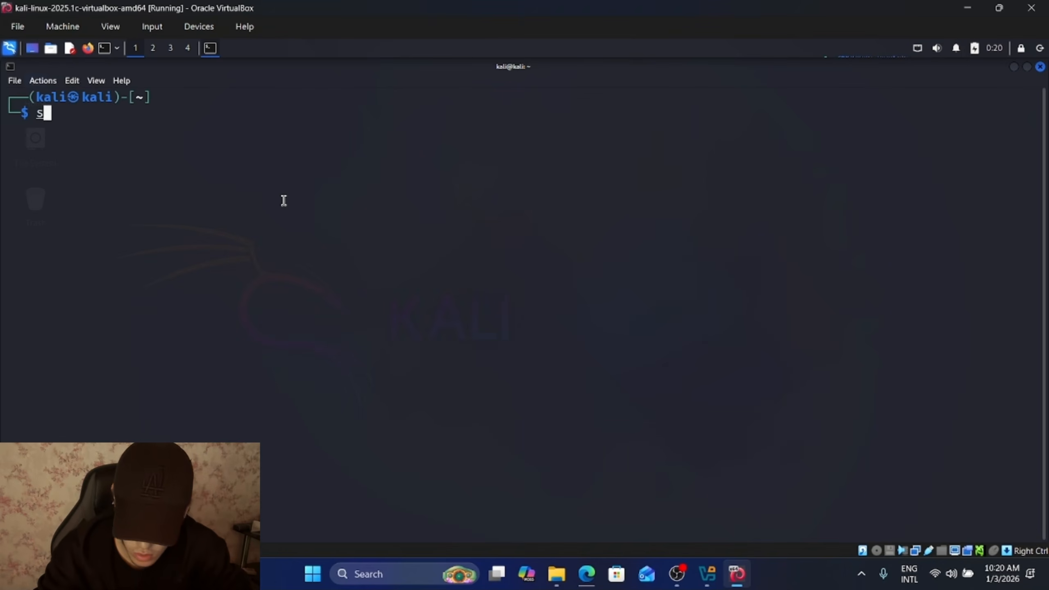
text(udo apt)
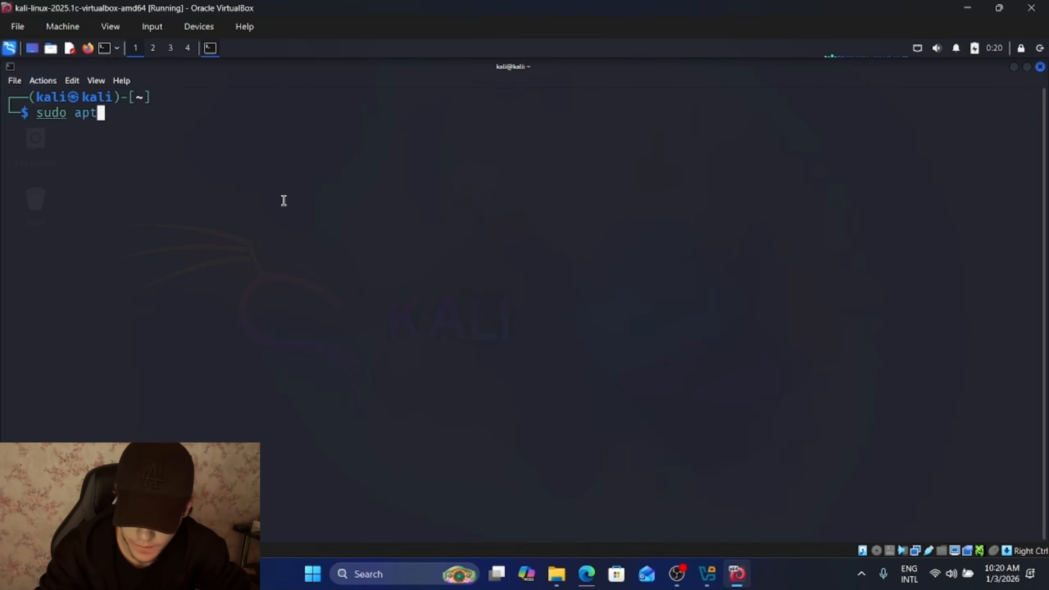
text( update)
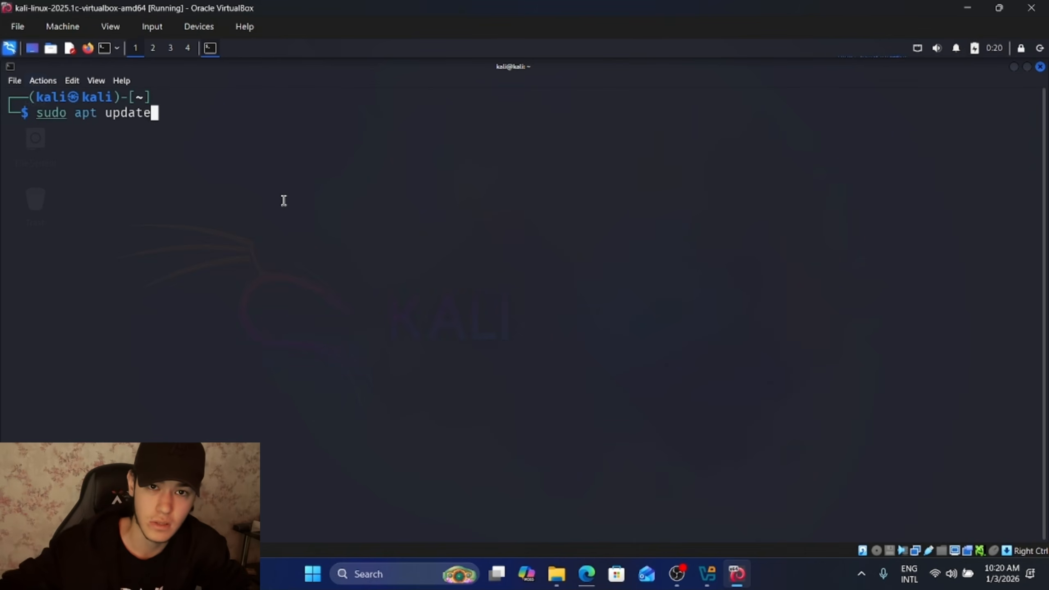
key(Return)
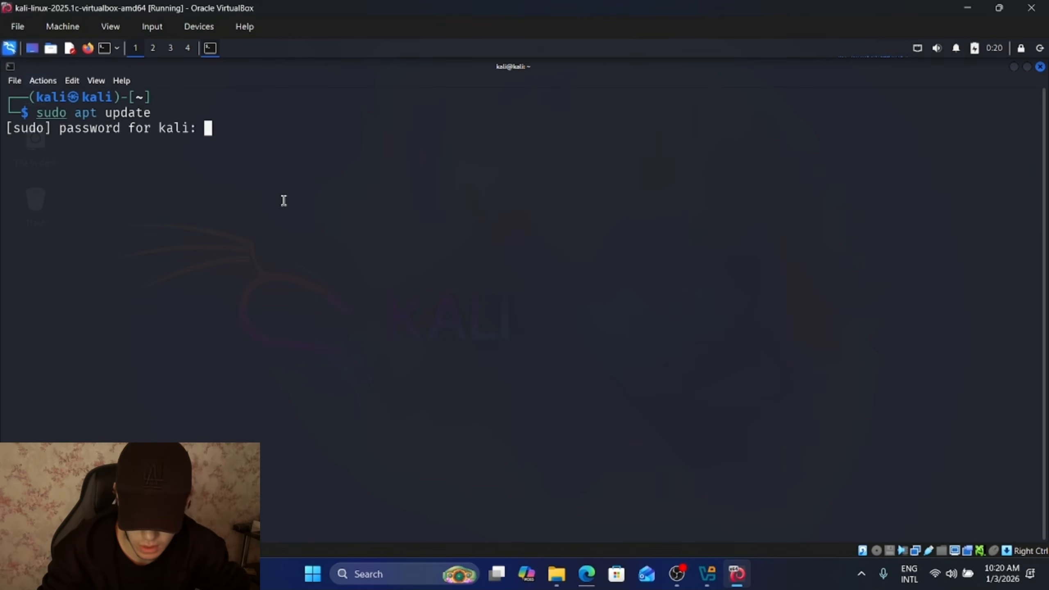
drag(205, 129, 245, 132)
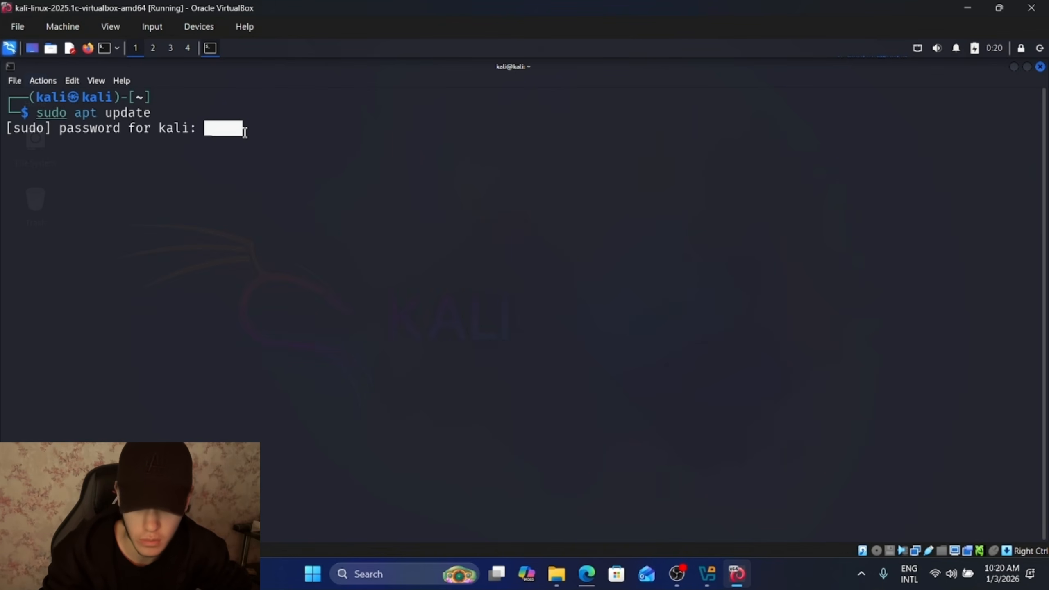
click(260, 170)
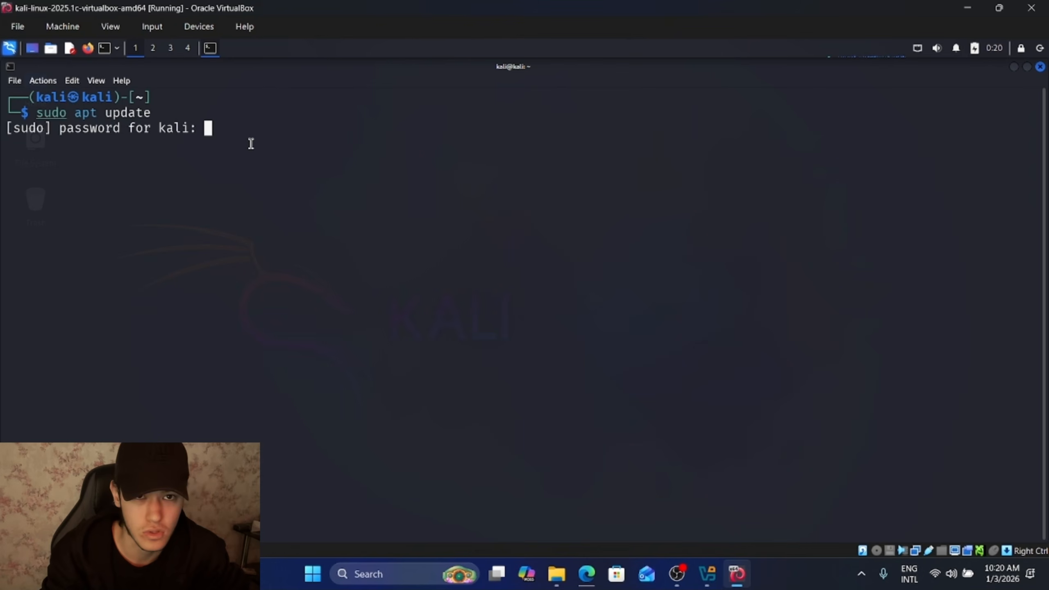
key(Return)
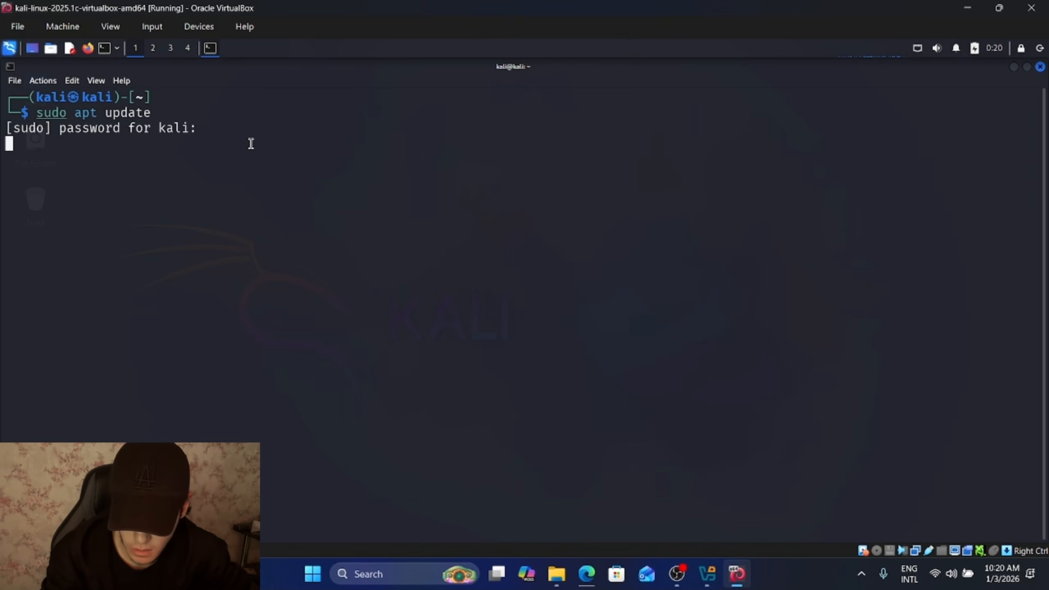
drag(206, 129, 273, 130)
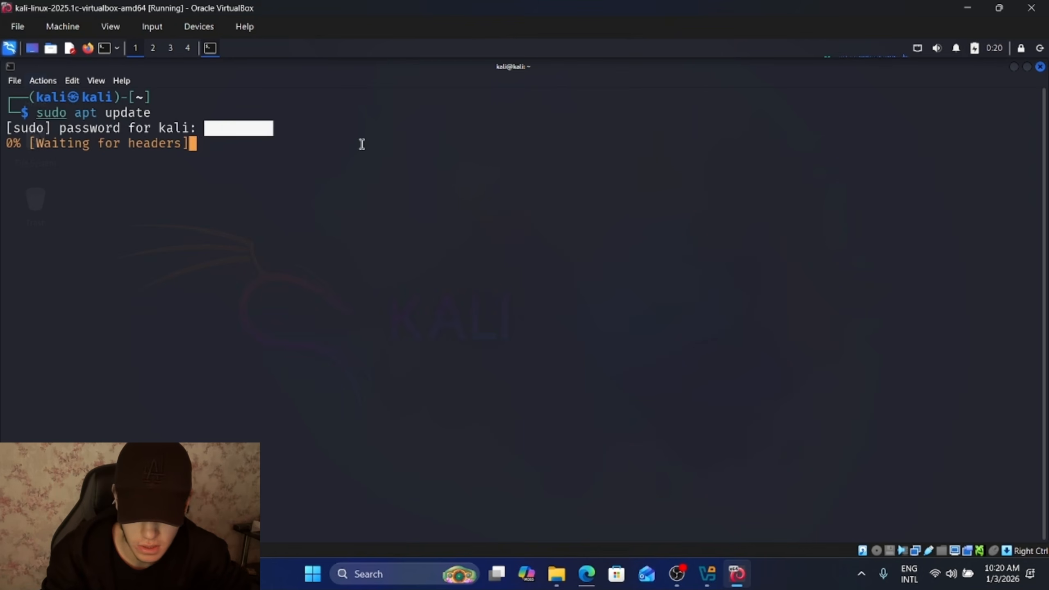
drag(38, 97, 59, 96)
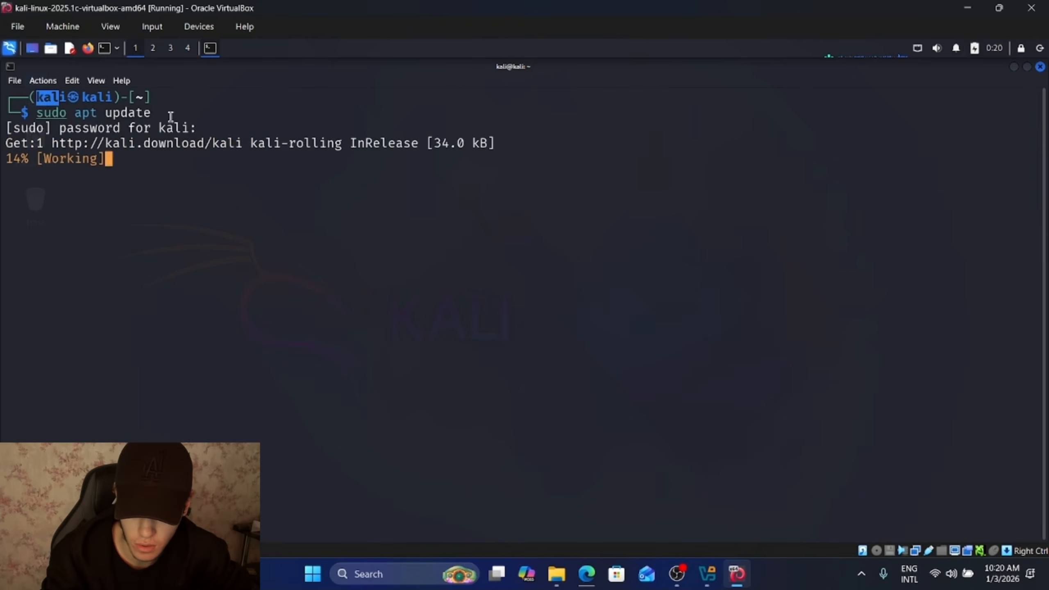
drag(203, 129, 245, 132)
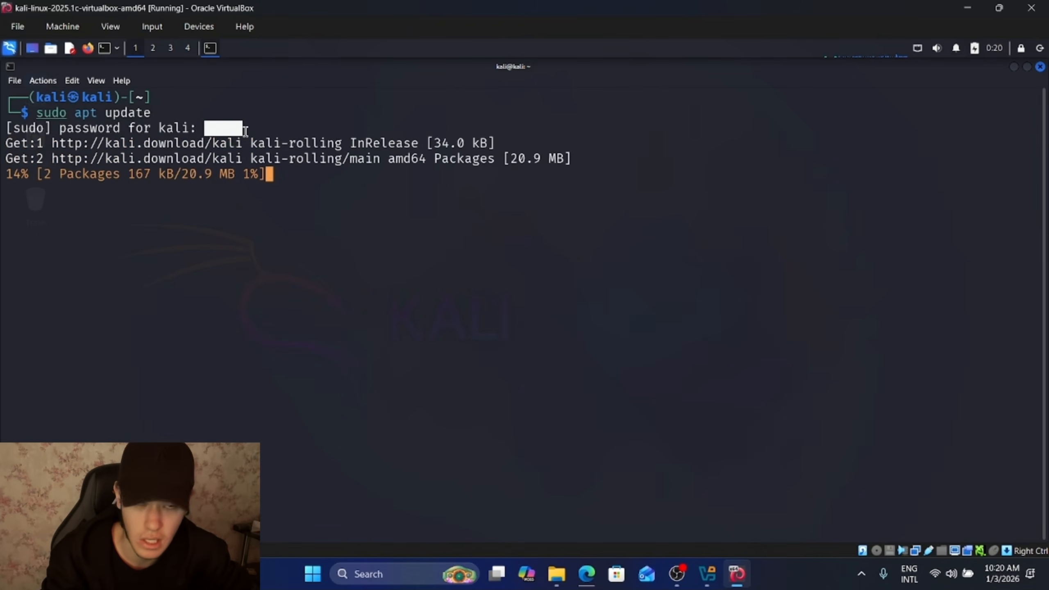
click(284, 221)
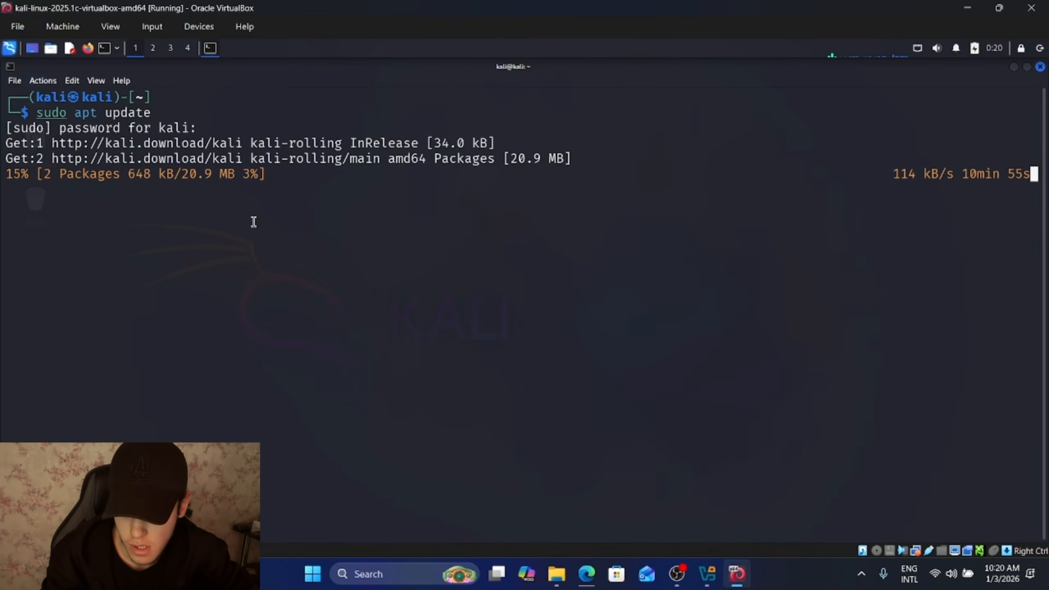
double_click(36, 113)
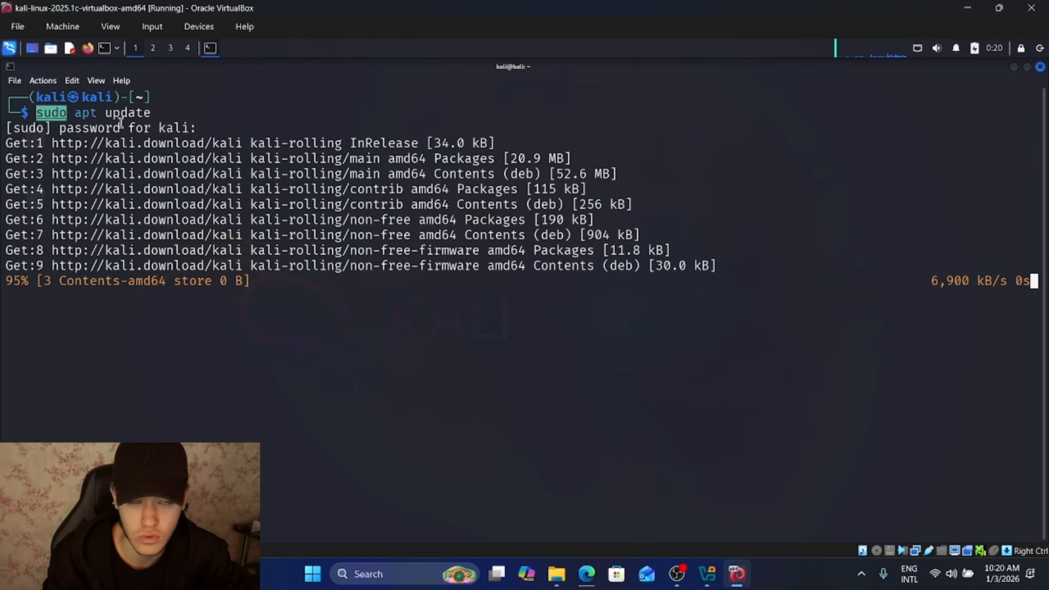
click(30, 112)
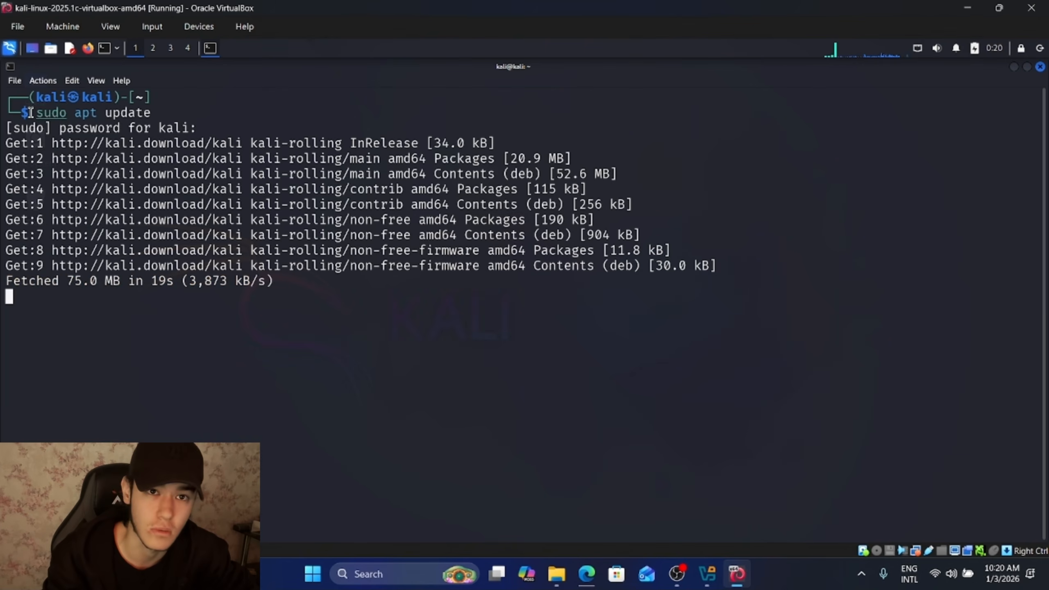
drag(43, 113, 190, 112)
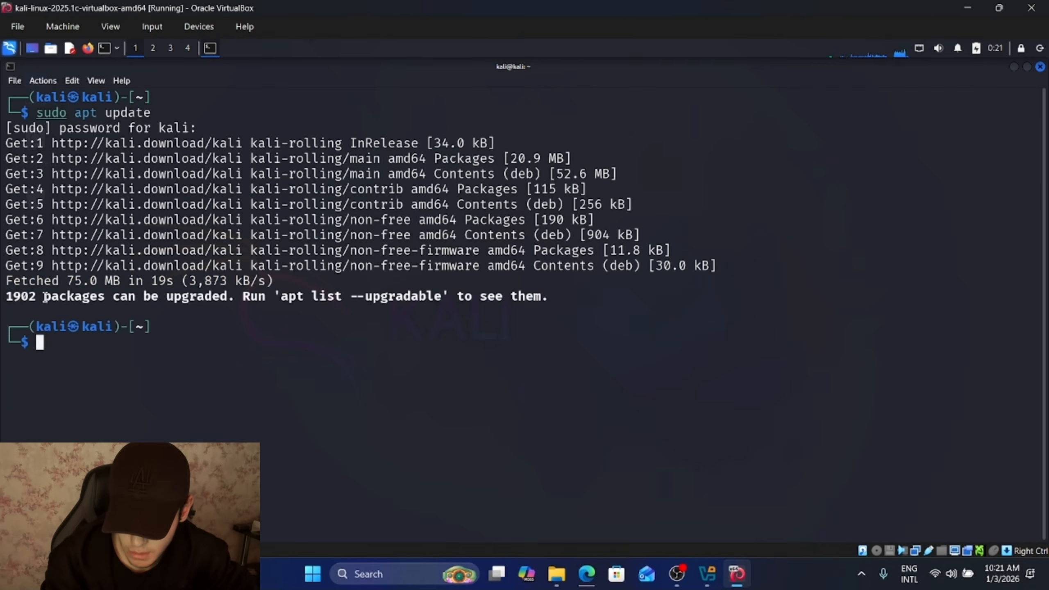
drag(45, 296, 9, 296)
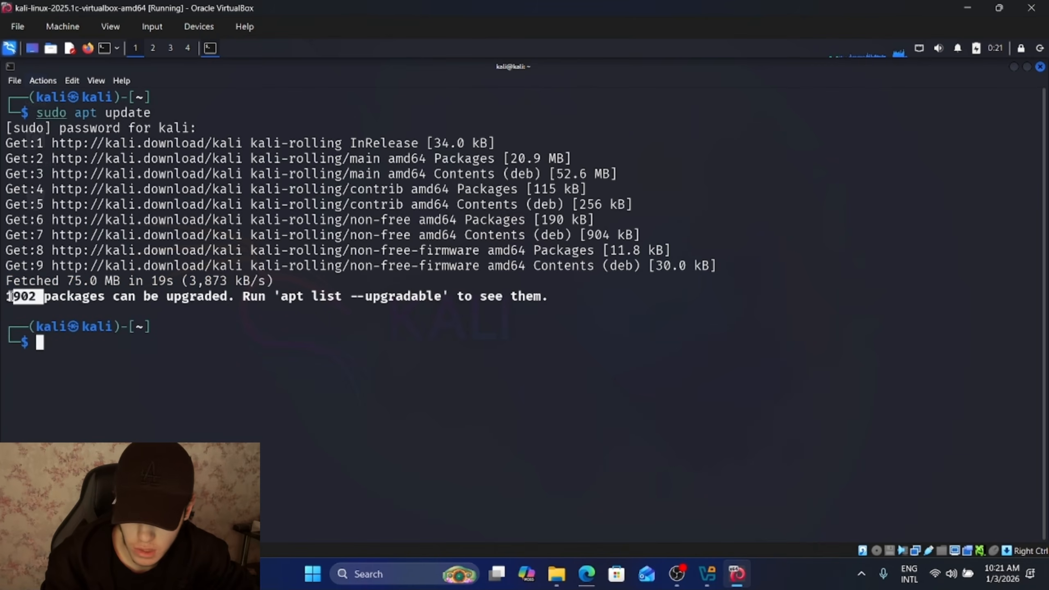
click(154, 336)
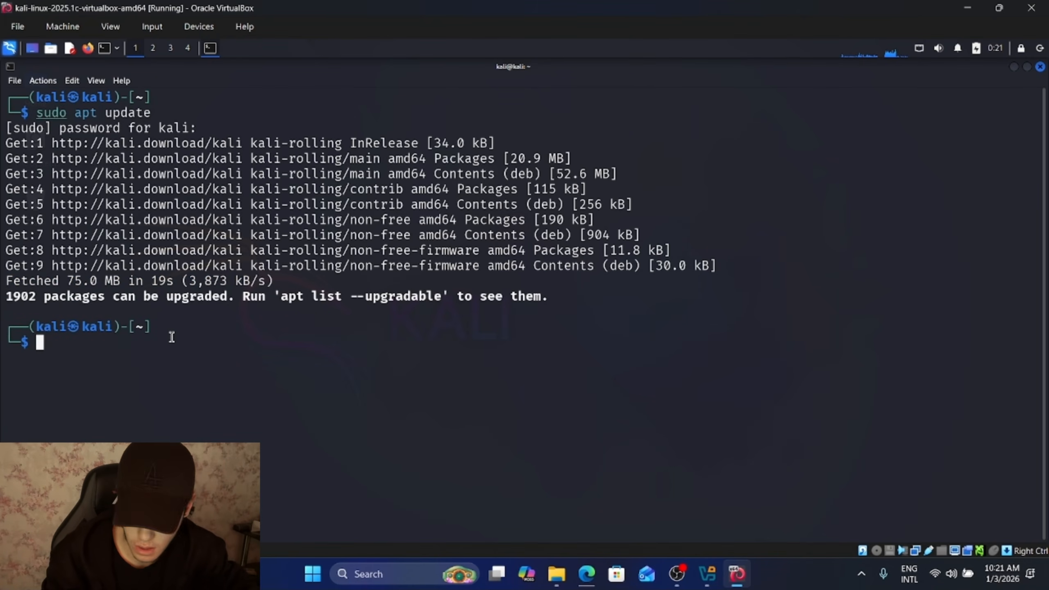
Upgrade the installed packages with "sudo apt upgrade" and accept the prompt to continue
text(sudo apt )
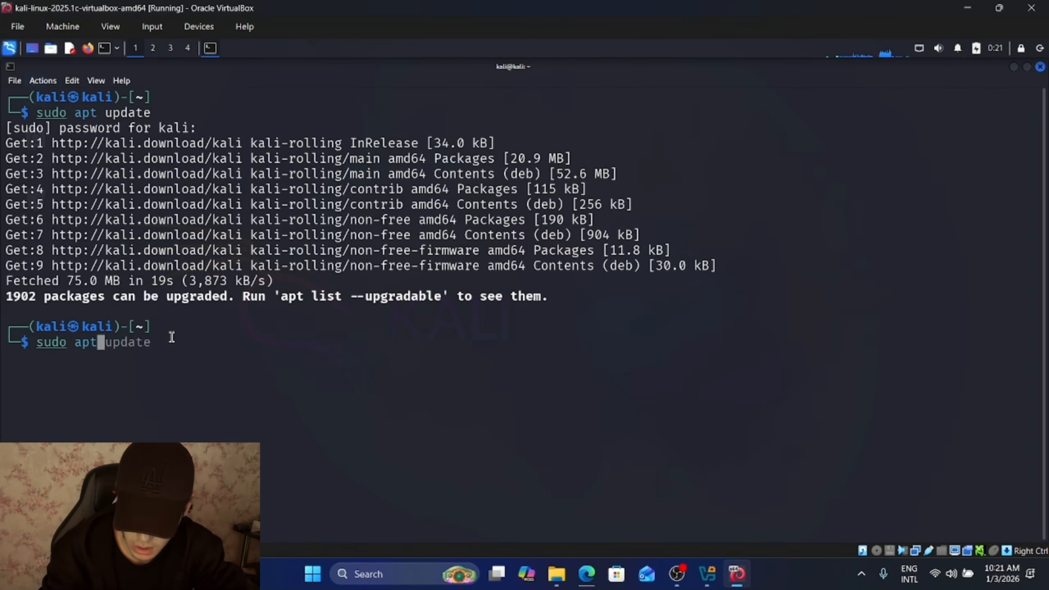
text(upgrade)
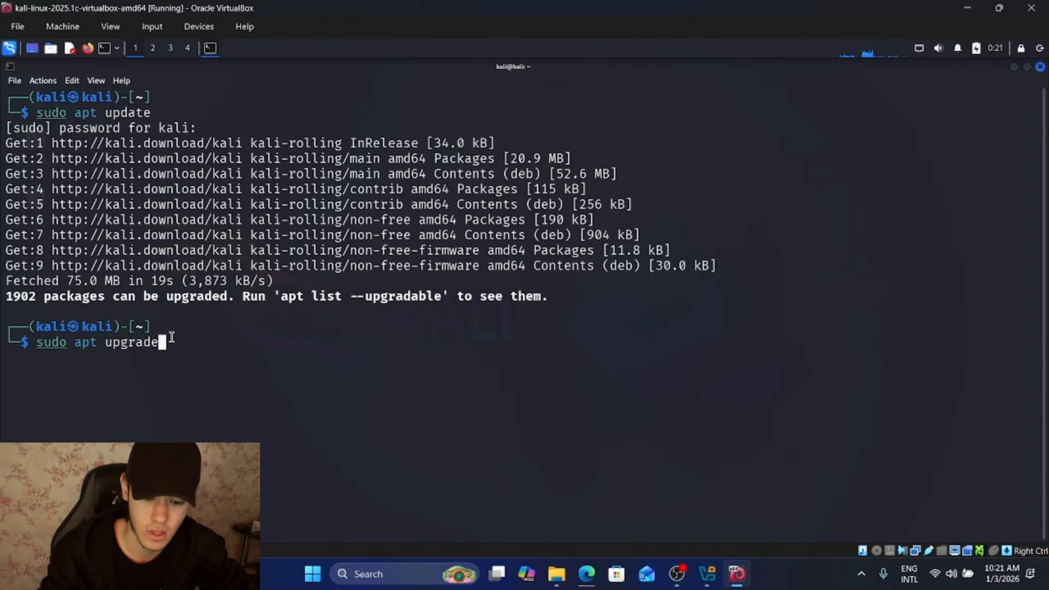
key(Return)
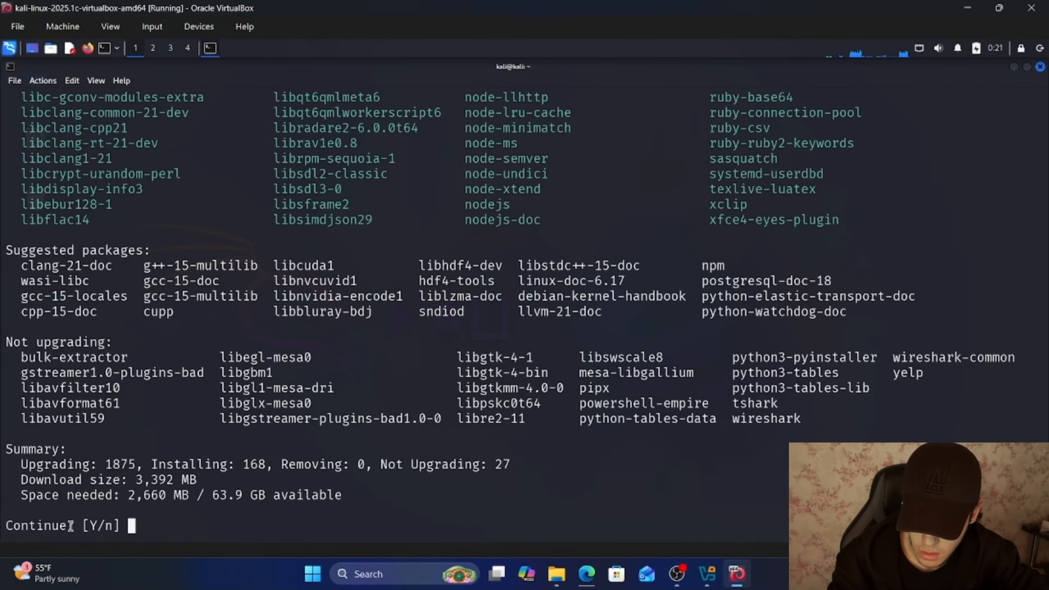
drag(38, 525, 189, 495)
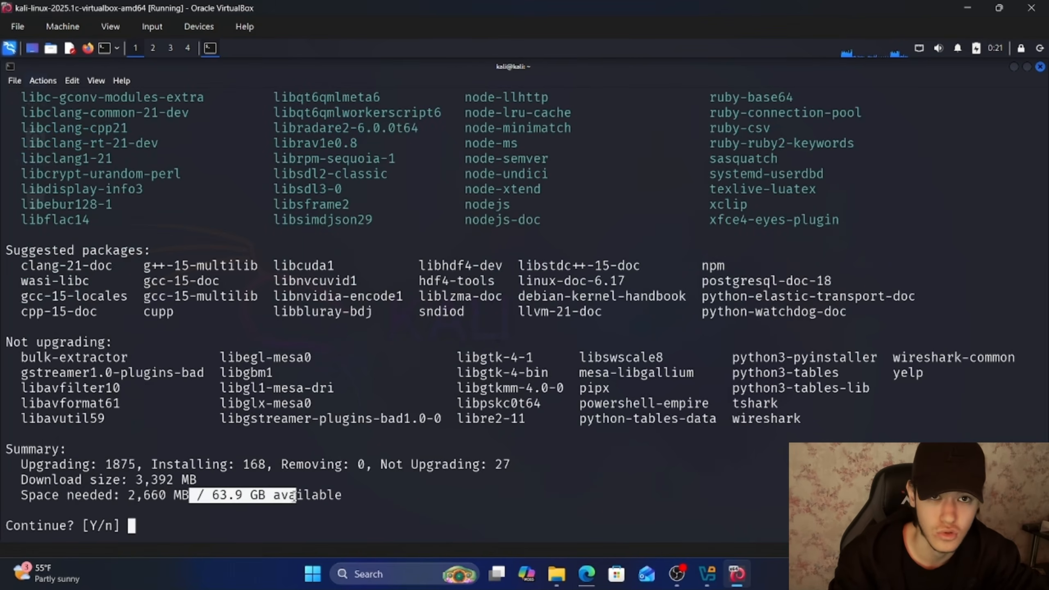
click(172, 540)
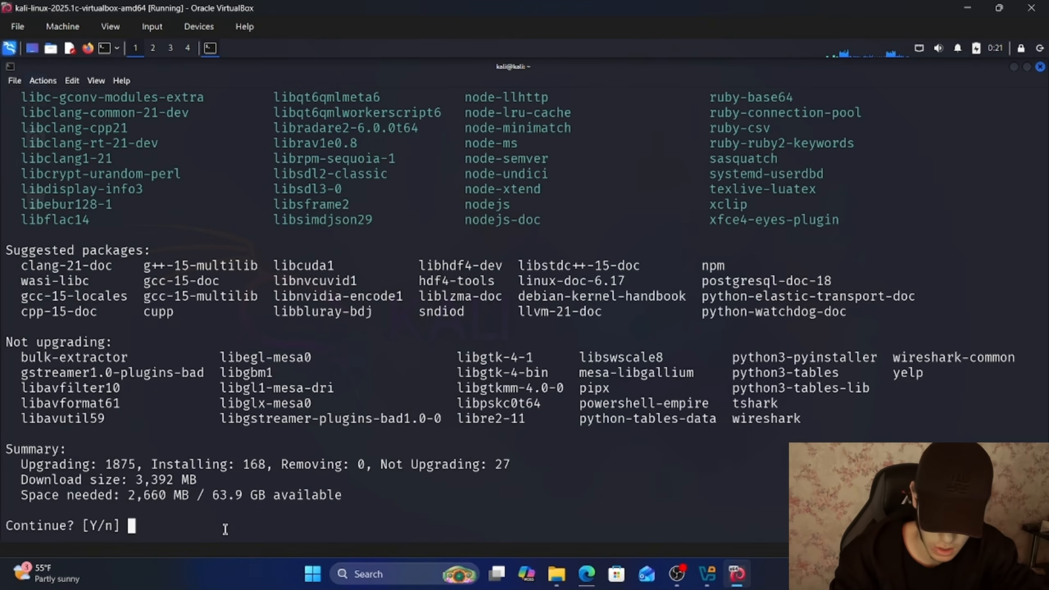
key(Return)
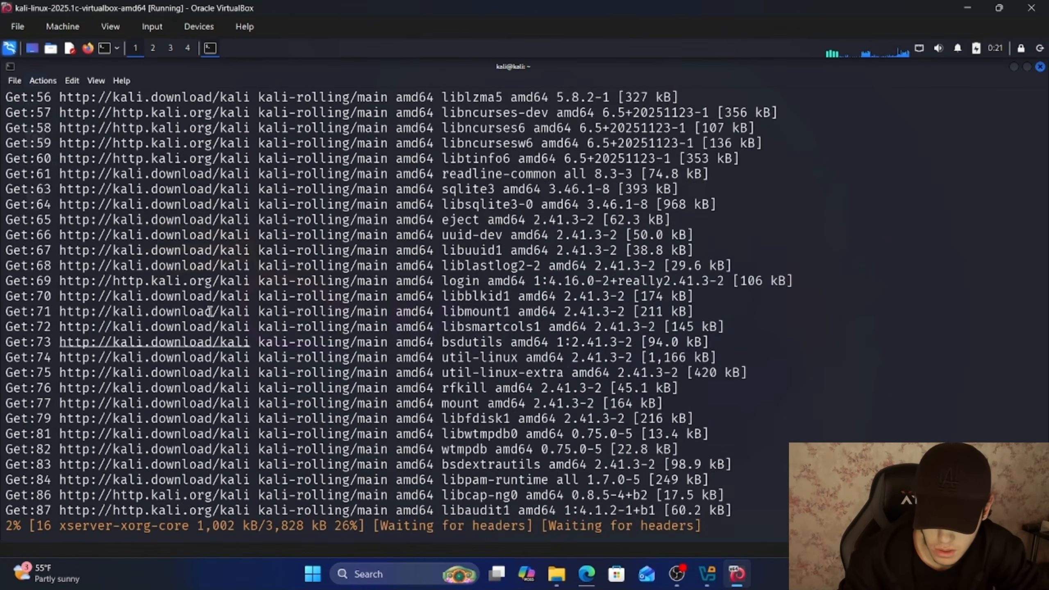
drag(211, 265, 417, 458)
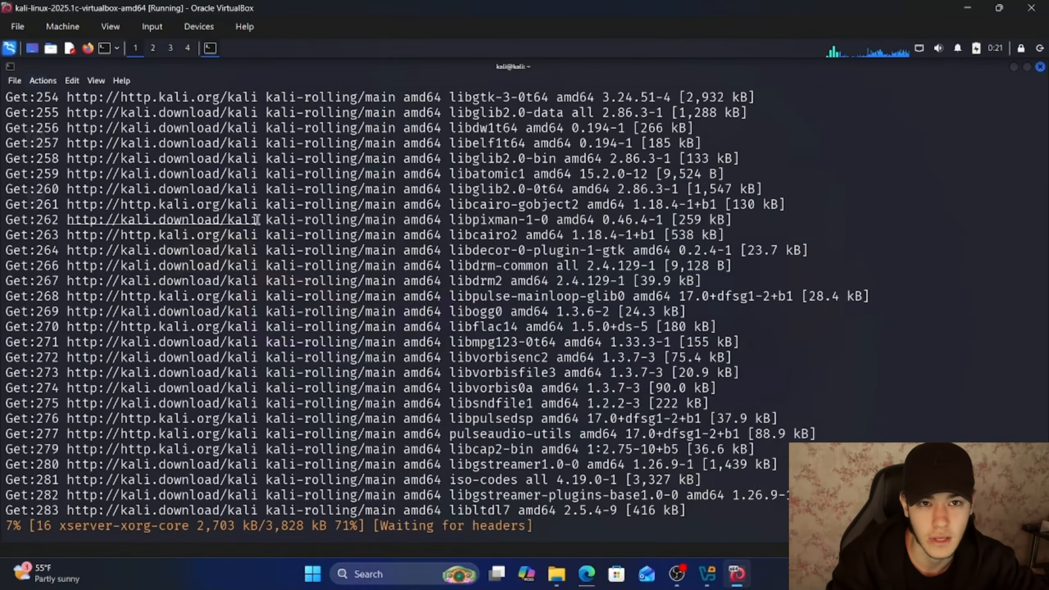
Set the terminal's color scheme to GreenOnBlack in its preferences and apply the change
click(14, 82)
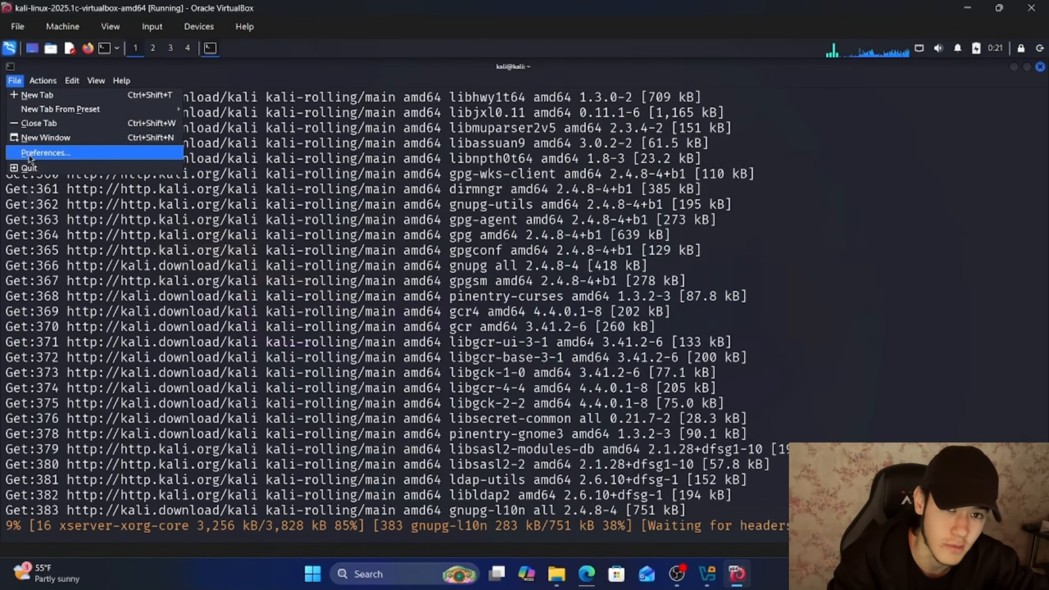
click(29, 158)
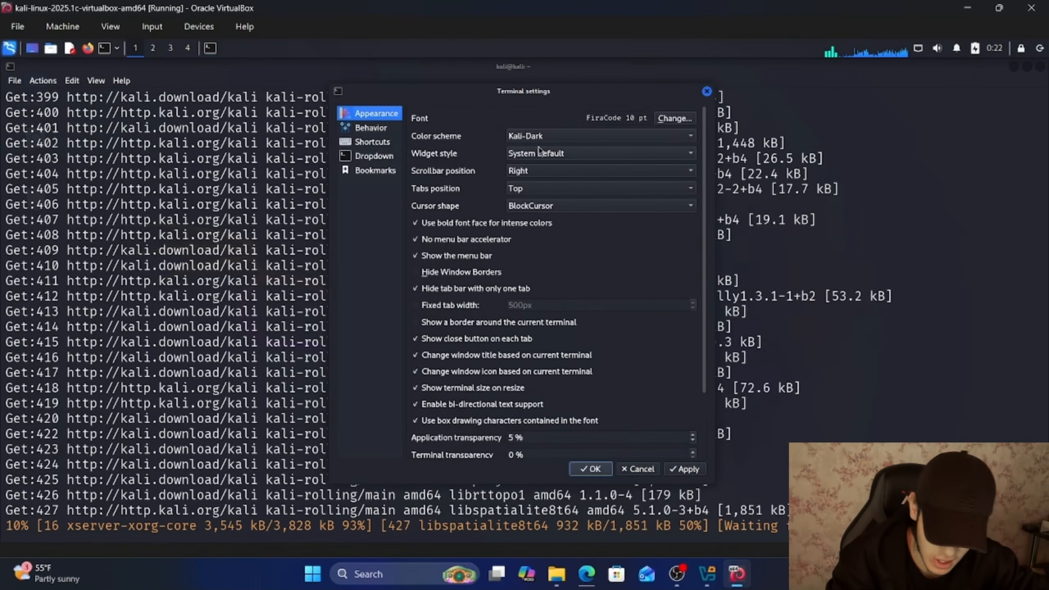
click(543, 143)
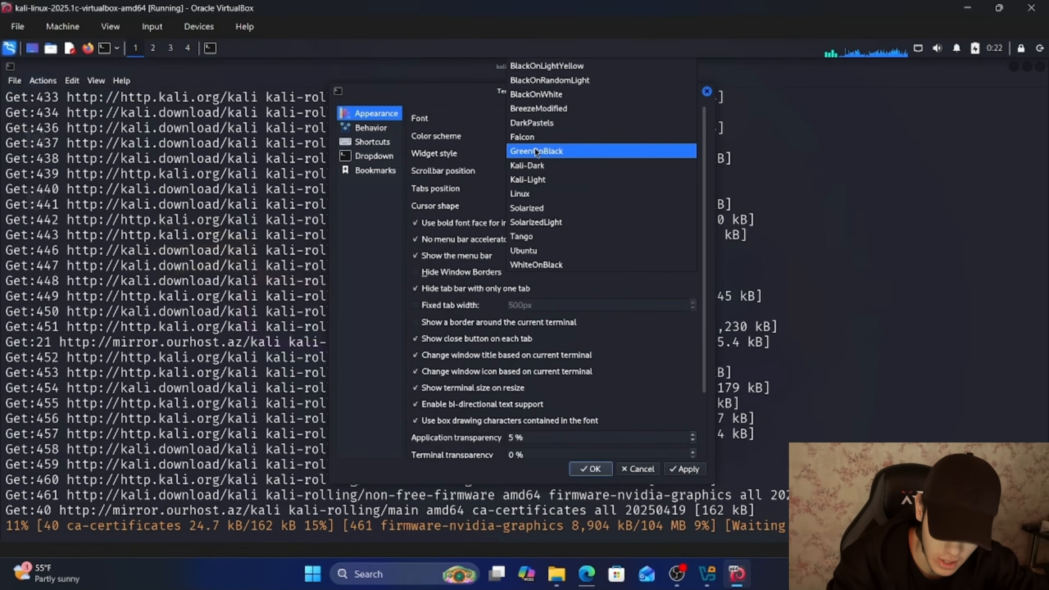
click(566, 152)
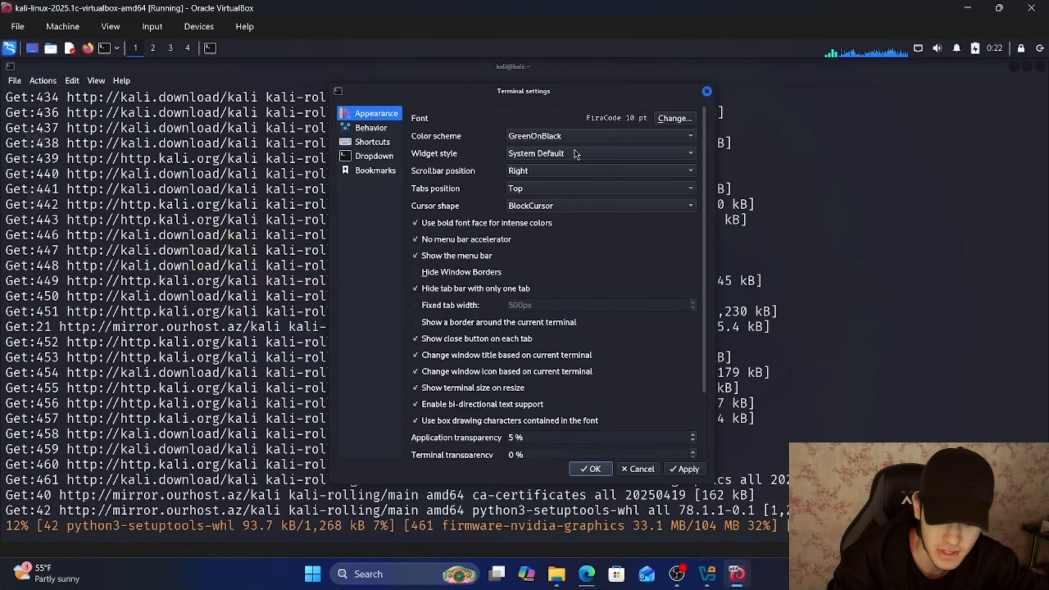
click(686, 468)
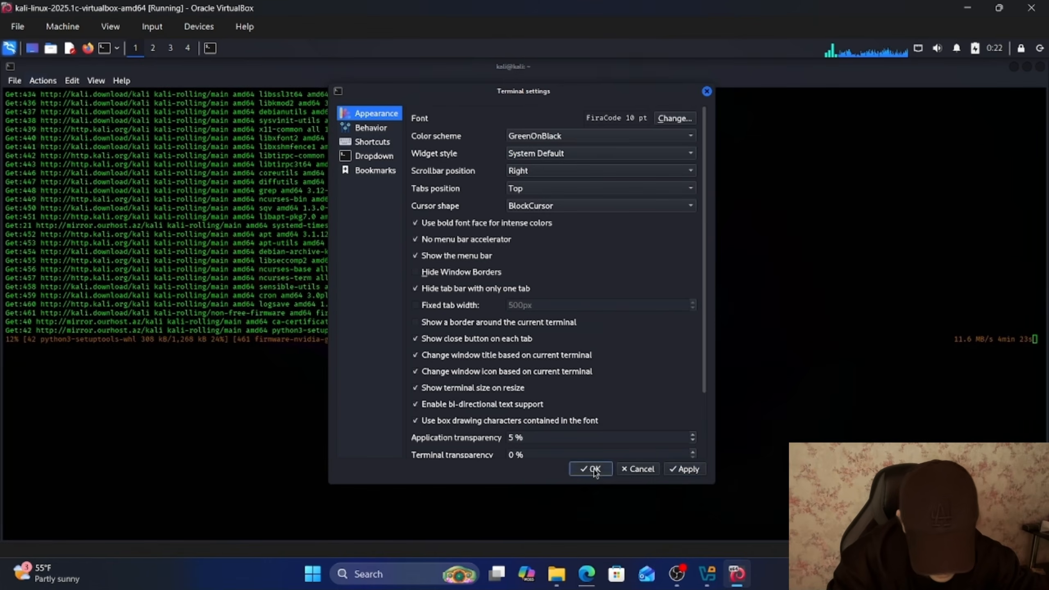
click(591, 468)
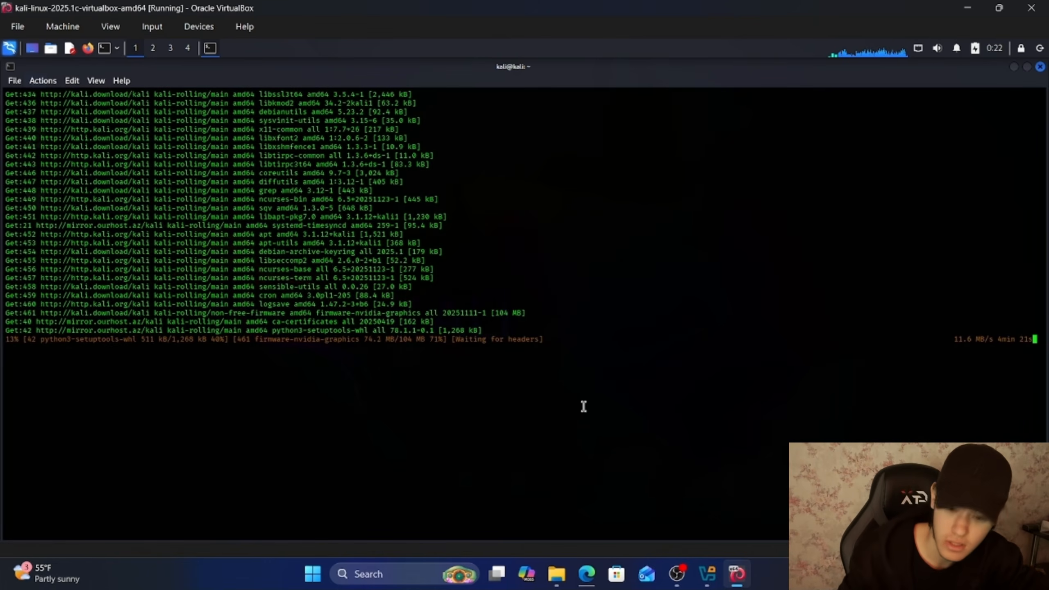
Enlarge the terminal text by four zoom levels
key(ctrl+plus)
key(ctrl+plus)
key(ctrl+plus)
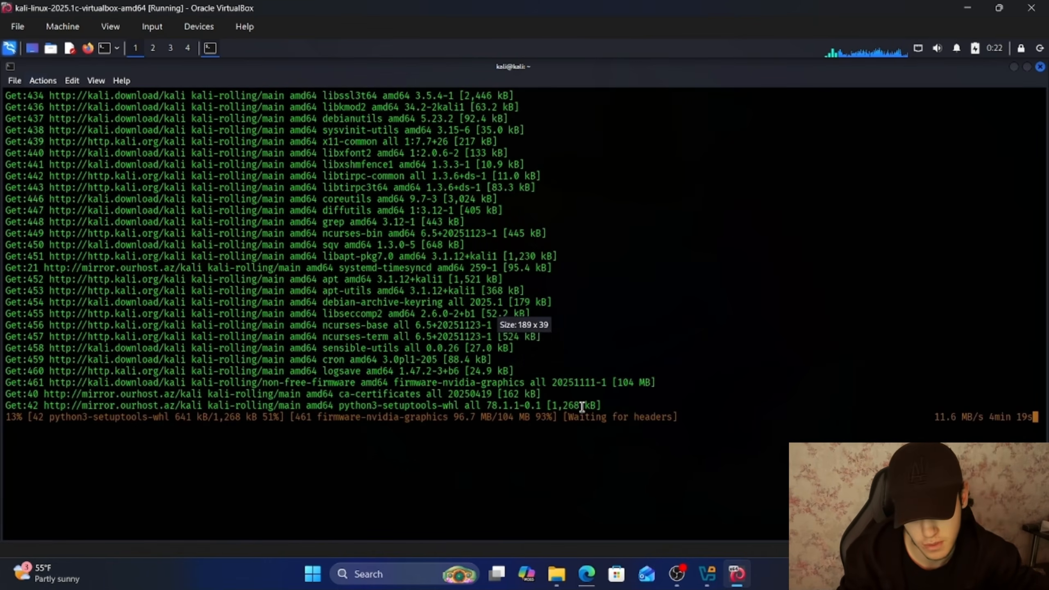
key(ctrl+plus)
Look back through the package download output, return to the latest lines and minimize the terminal window
scroll(582, 407, up, 15)
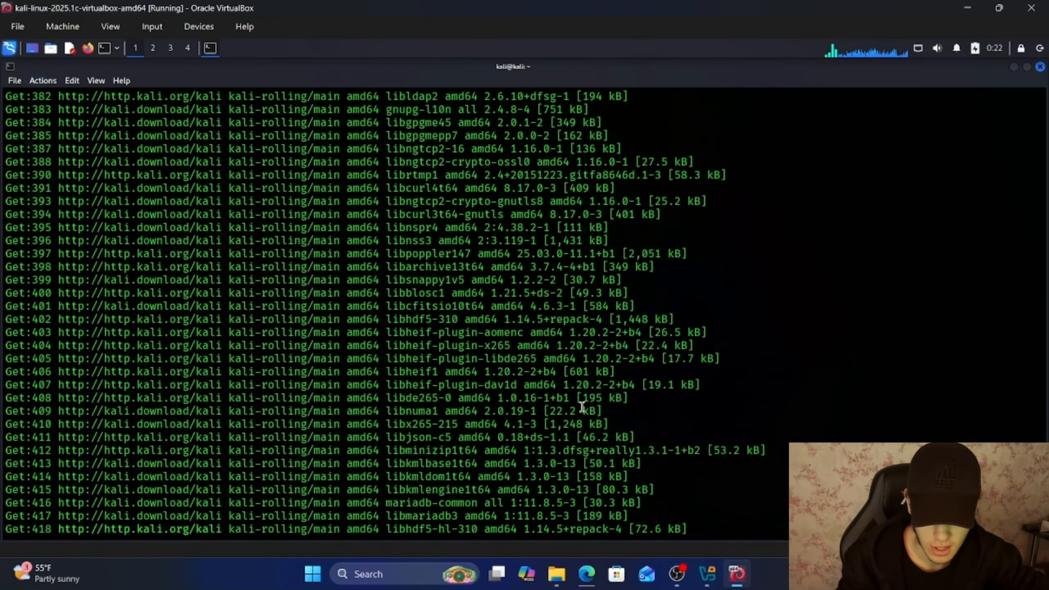
scroll(581, 406, up, 20)
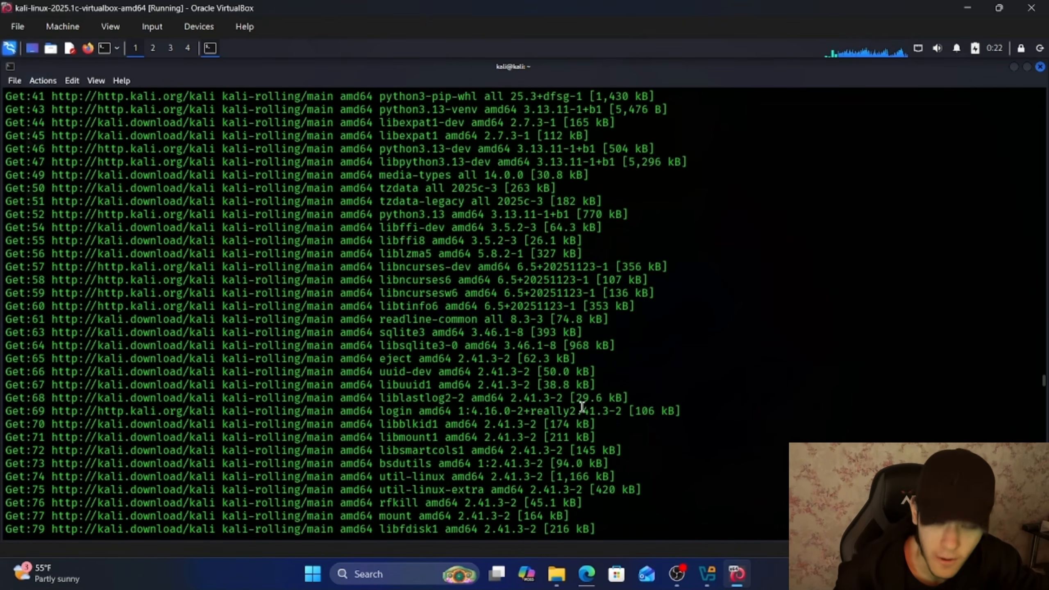
scroll(581, 407, down, 20)
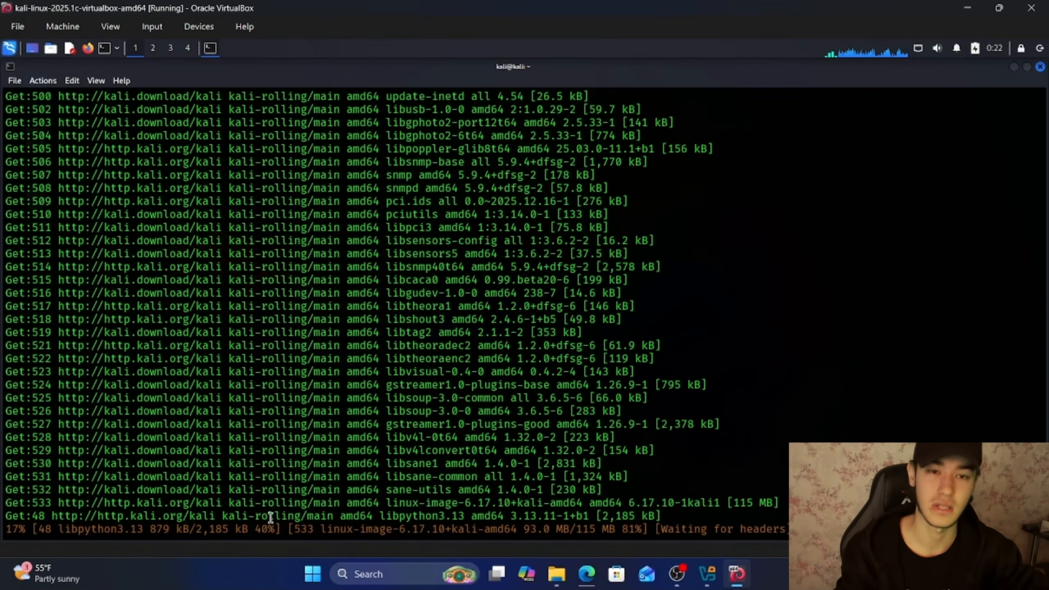
click(1013, 66)
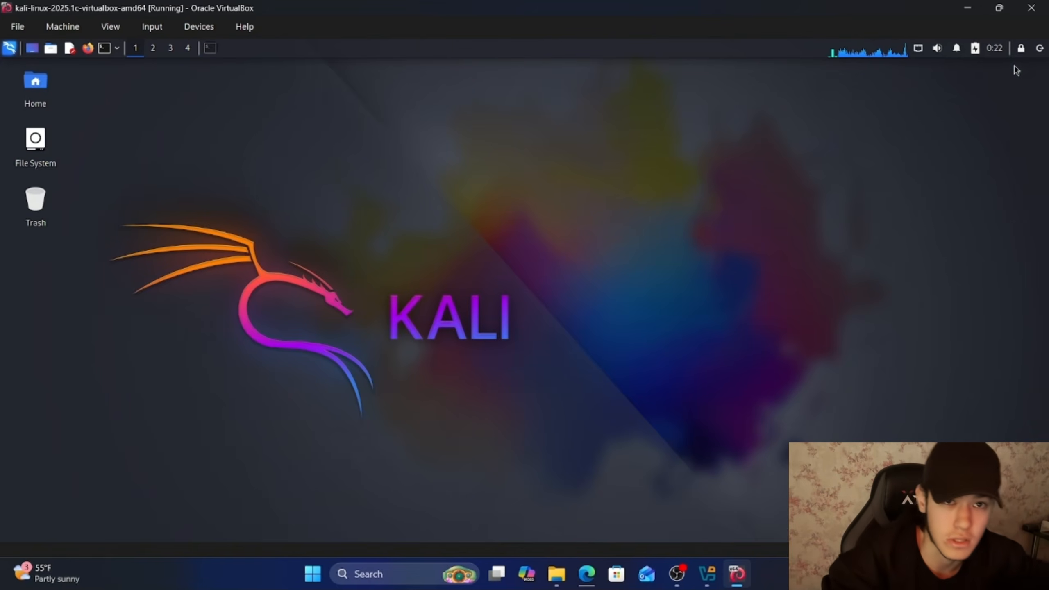